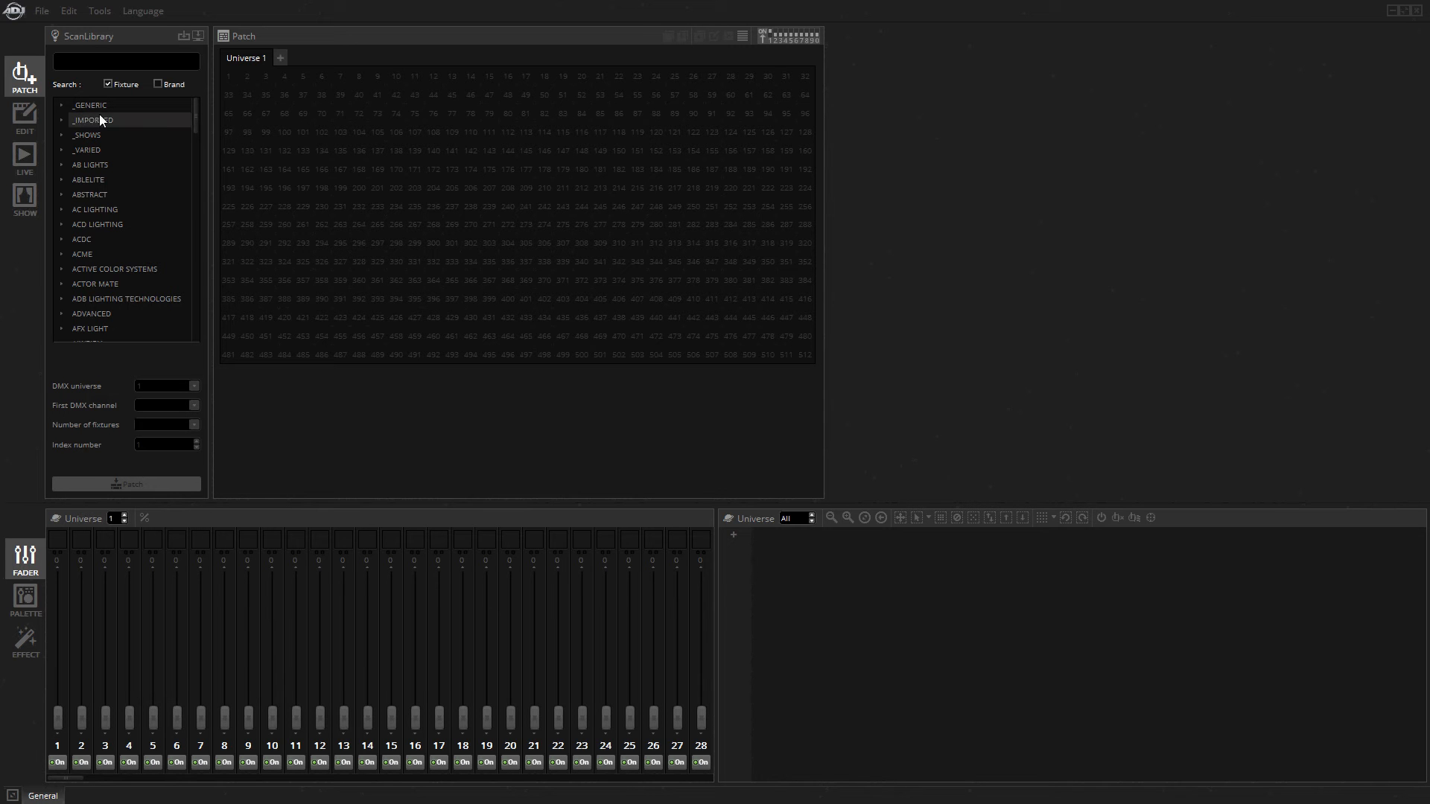
Read the stand-alone memory of the connected MyDMX3 device into the show and close the Stand Alone tool.
left_click(23, 122)
left_click(17, 83)
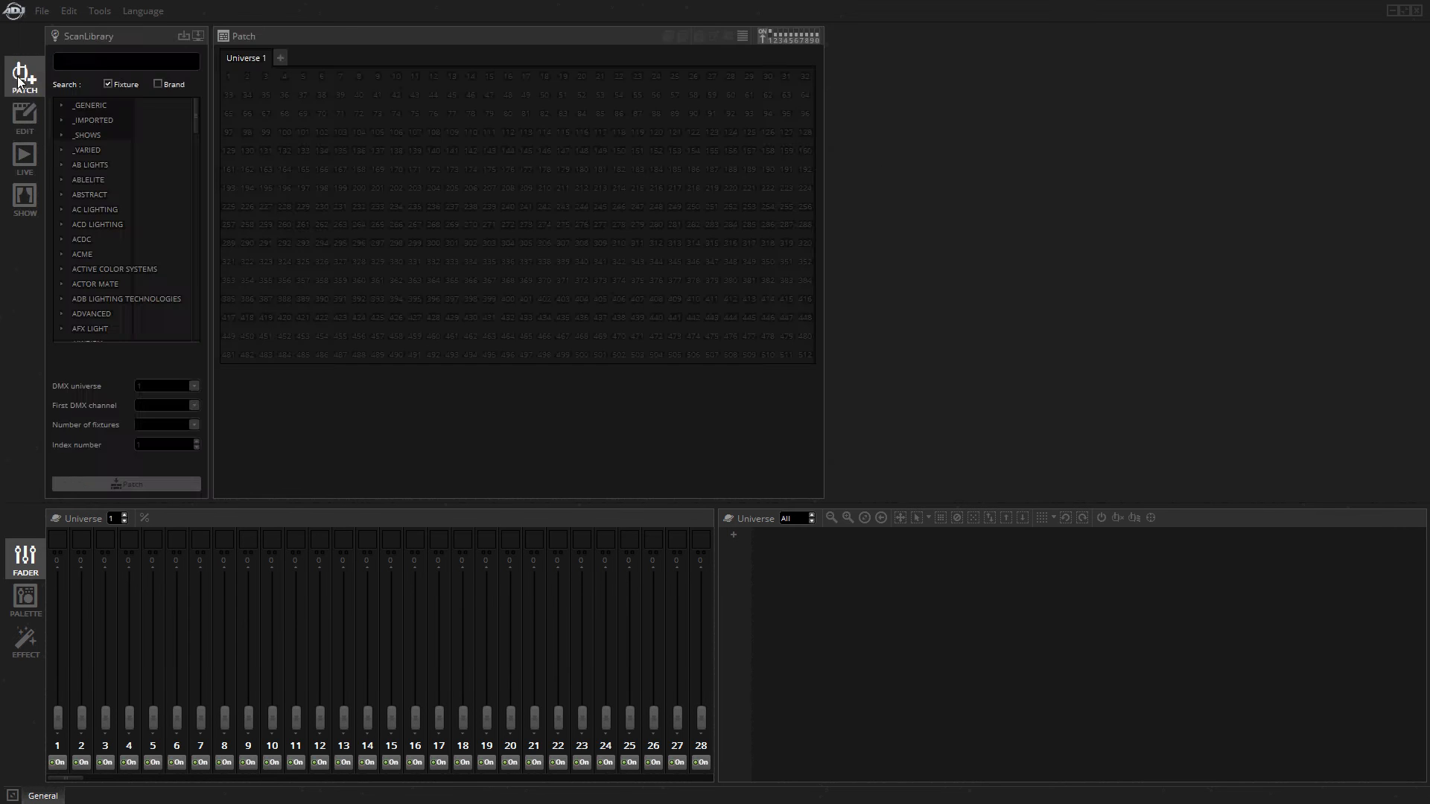
left_click(27, 115)
left_click(89, 13)
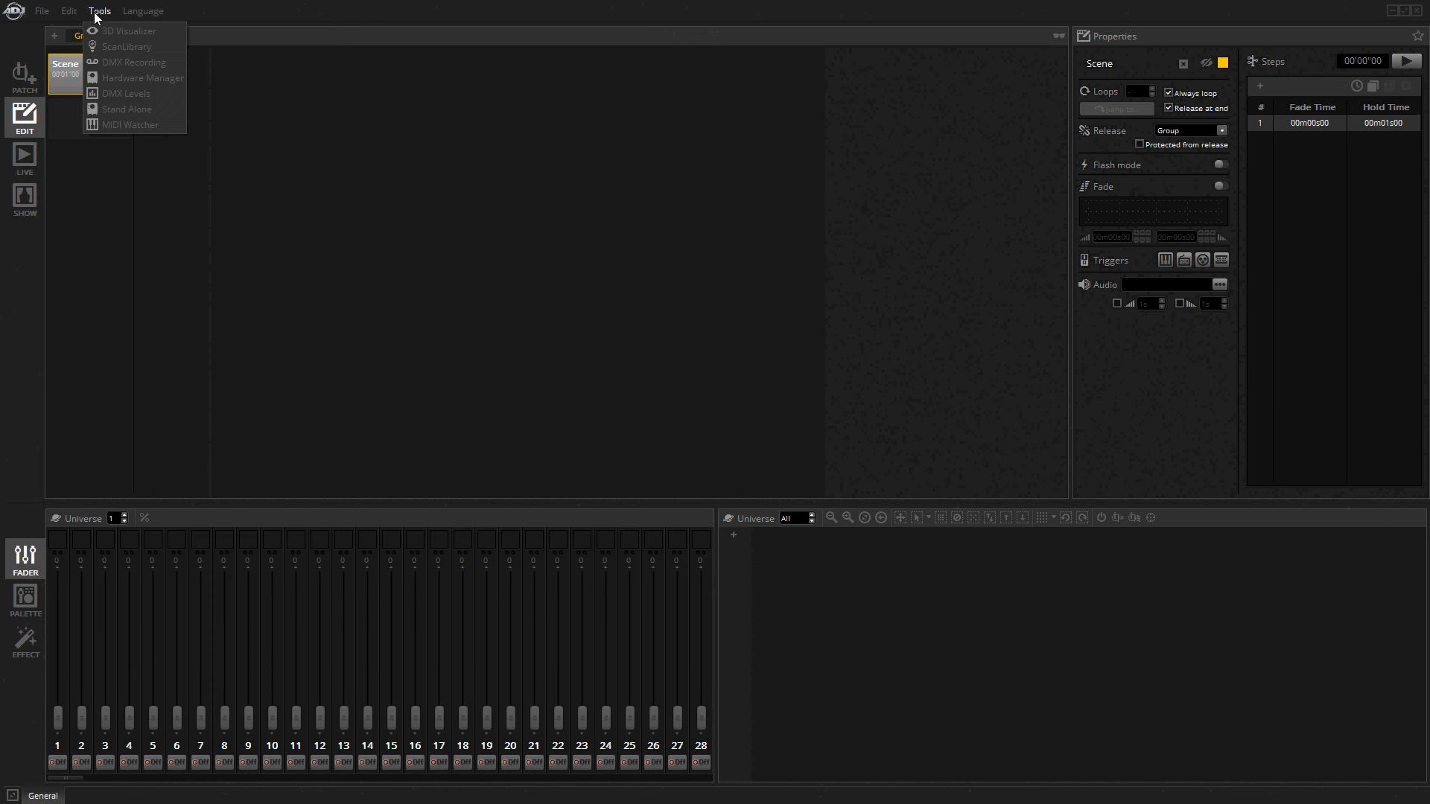
left_click(135, 111)
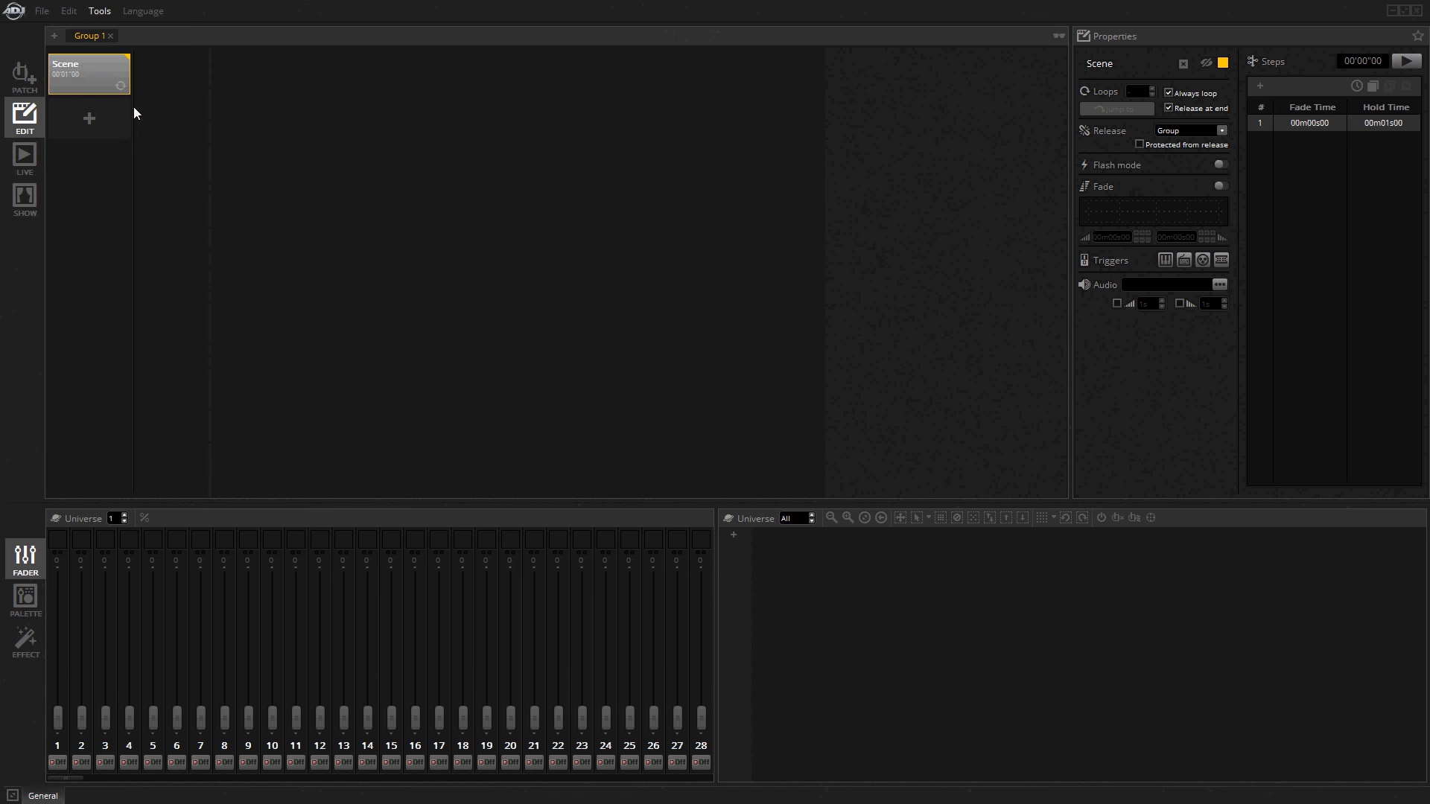
left_click_drag(623, 262, 567, 150)
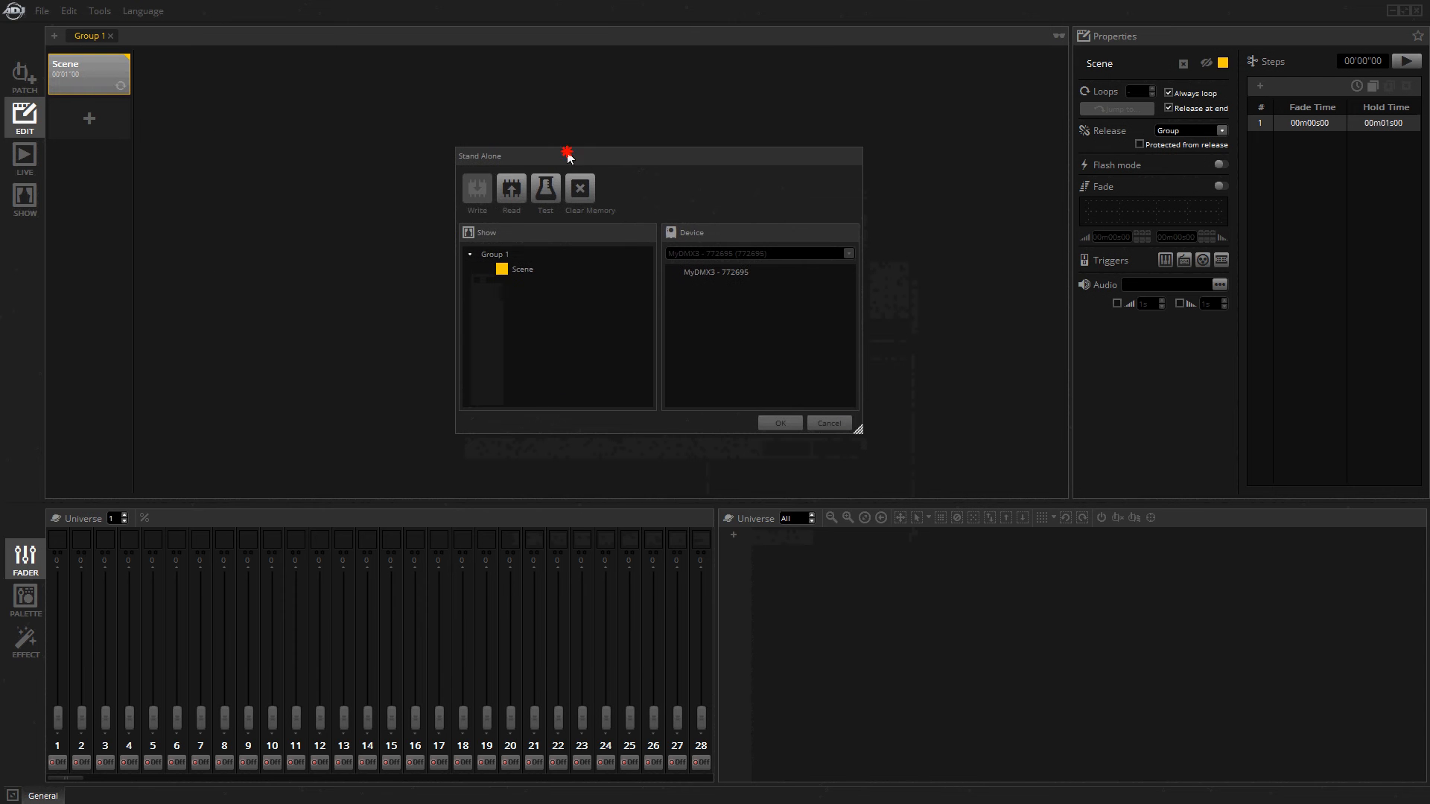
left_click(515, 272)
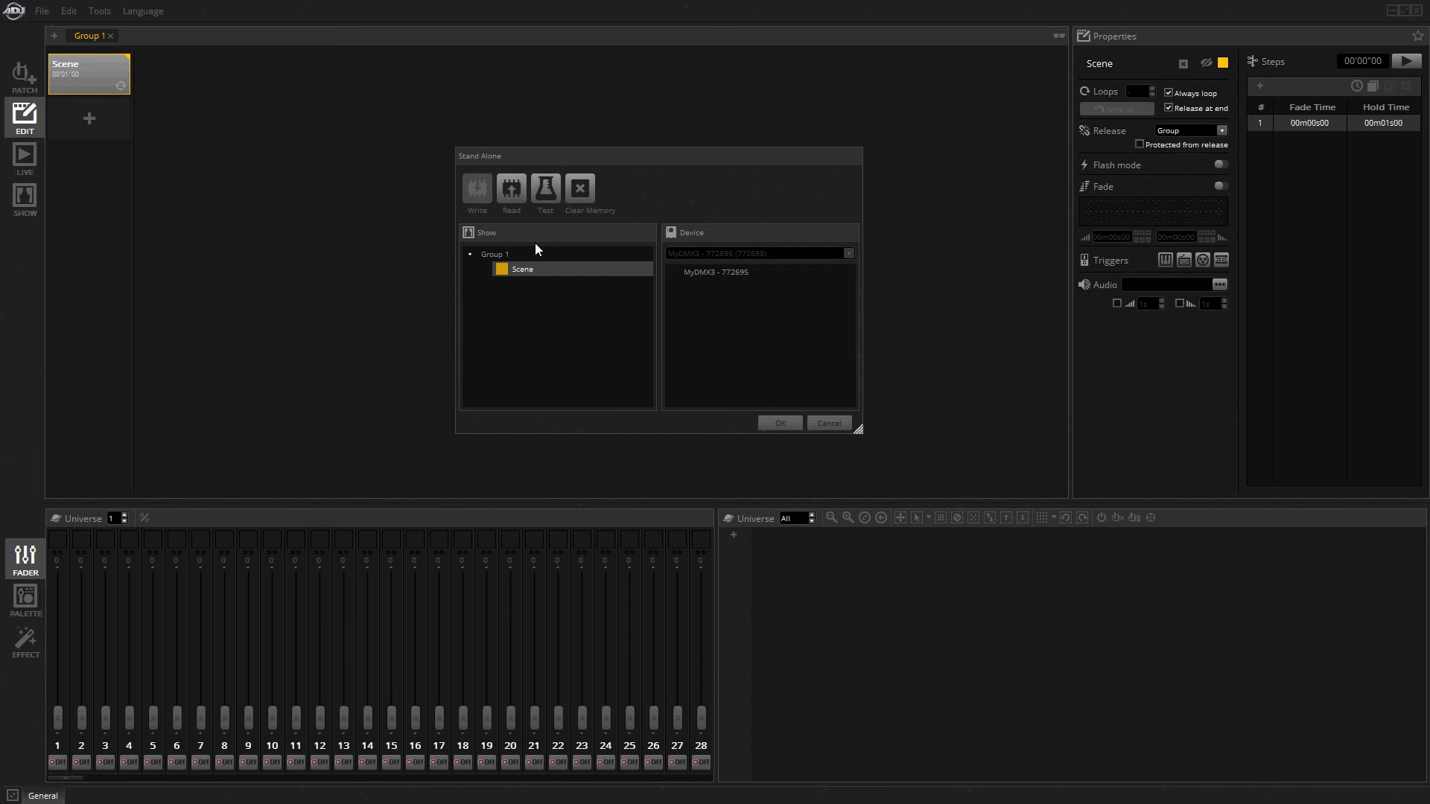
left_click_drag(546, 161, 595, 165)
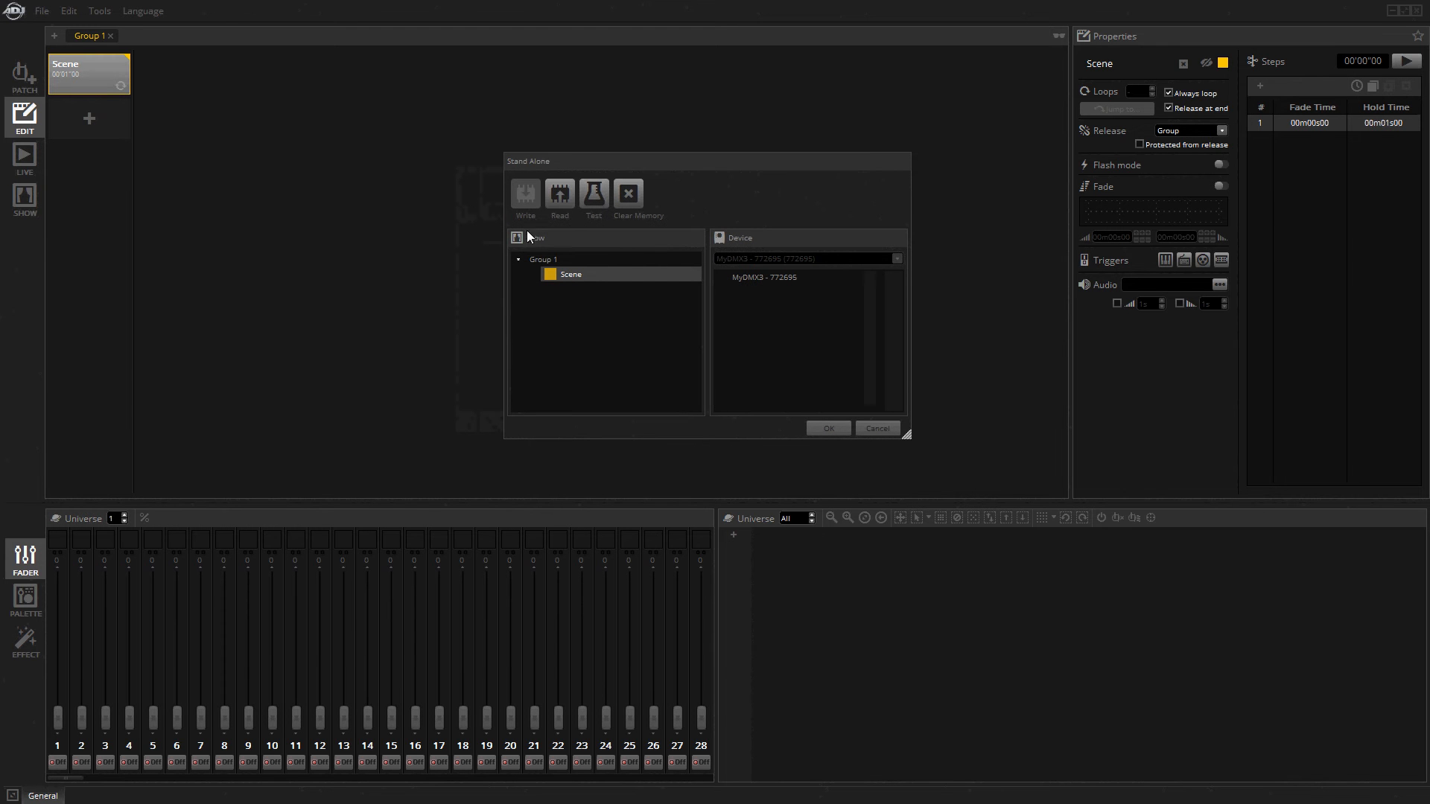
left_click(551, 203)
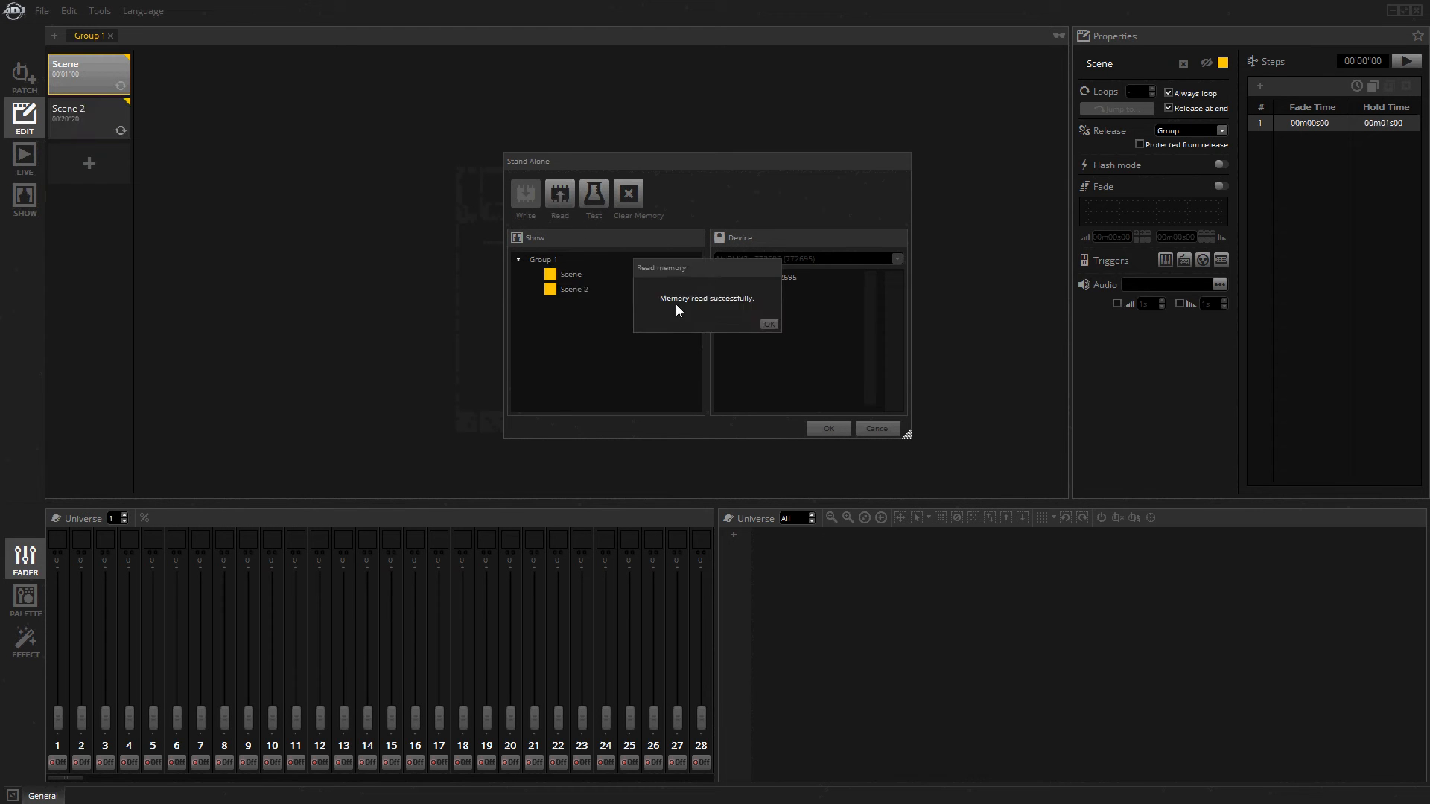
left_click(768, 324)
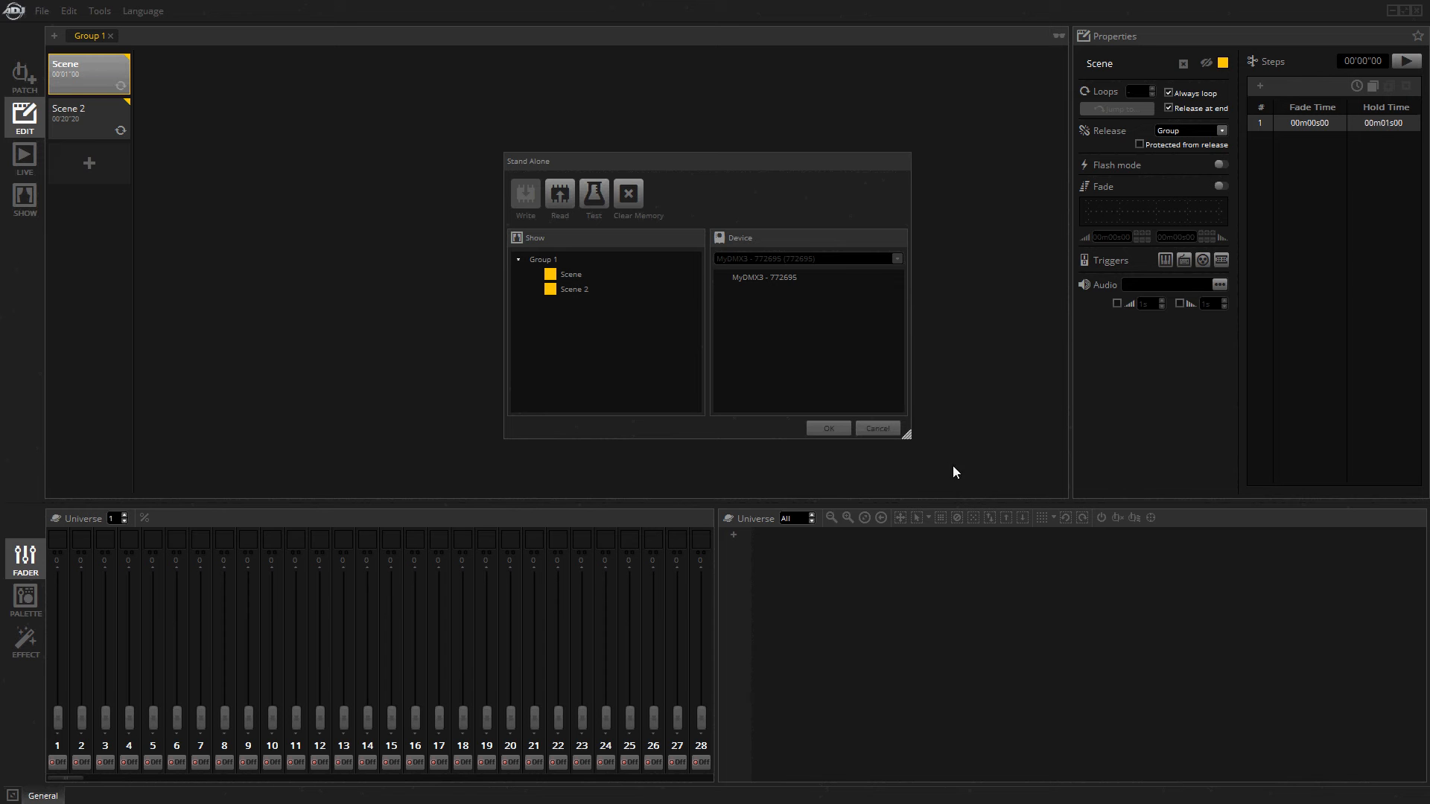
left_click(860, 431)
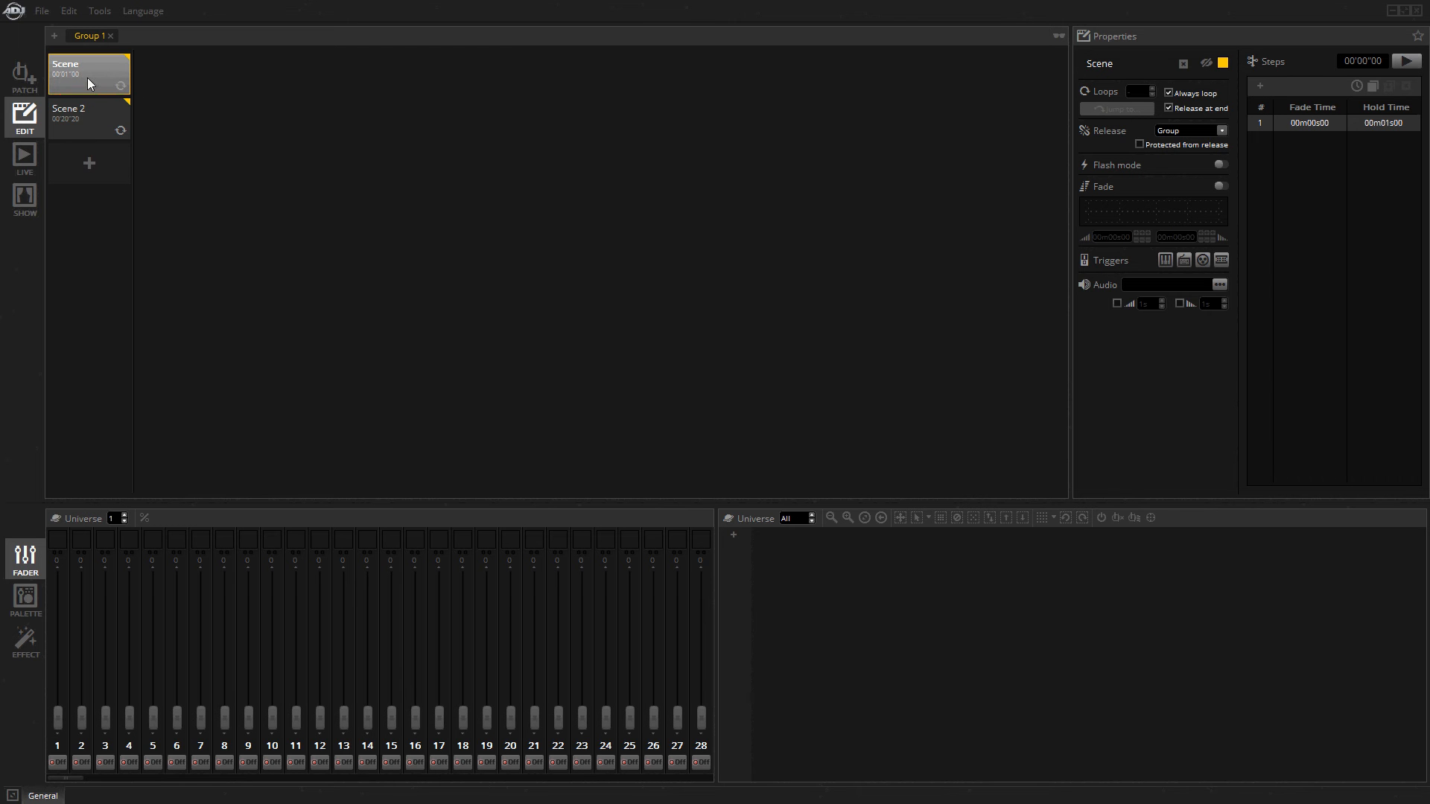
Select Scene 2 and search the fixture library for "hex".
left_click(91, 118)
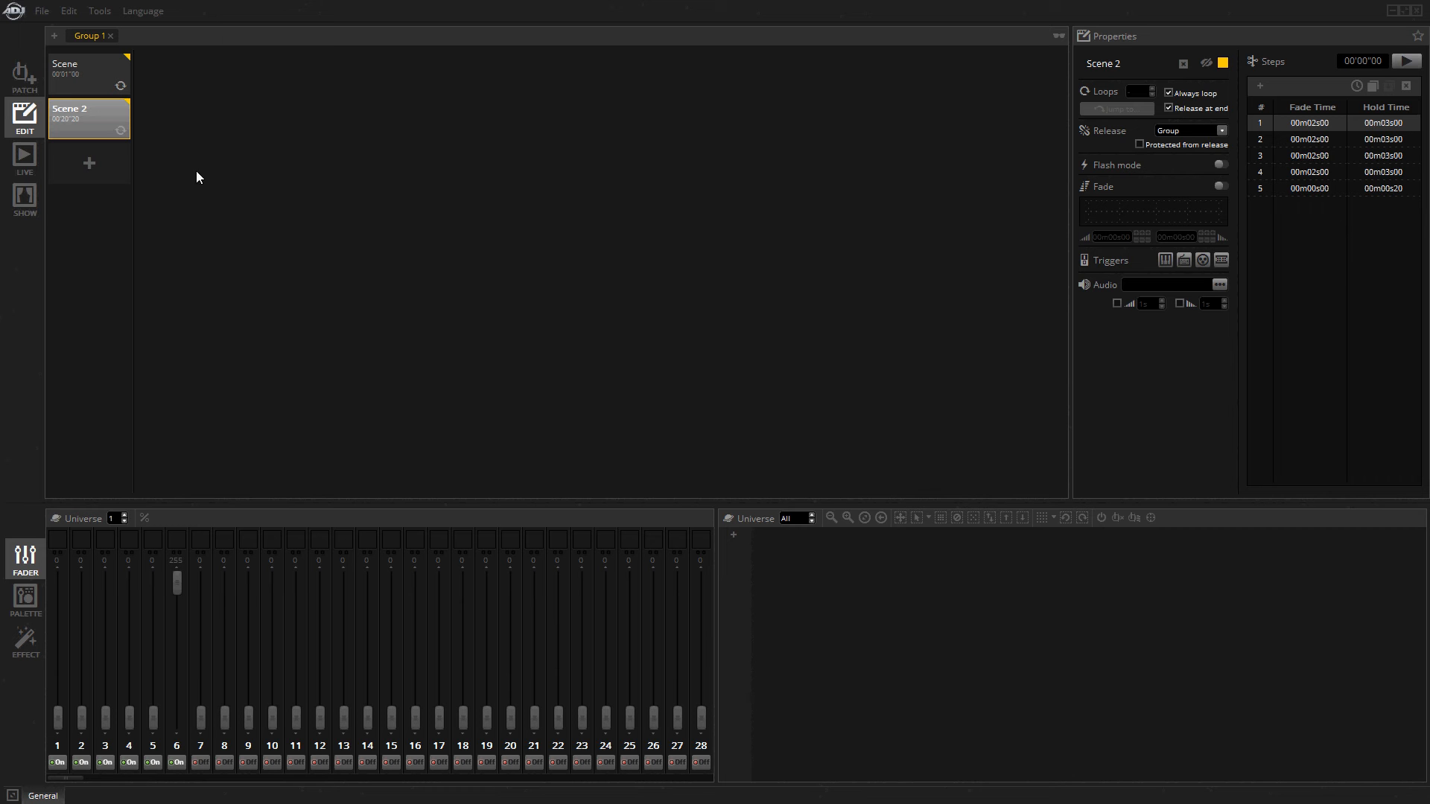
left_click(27, 75)
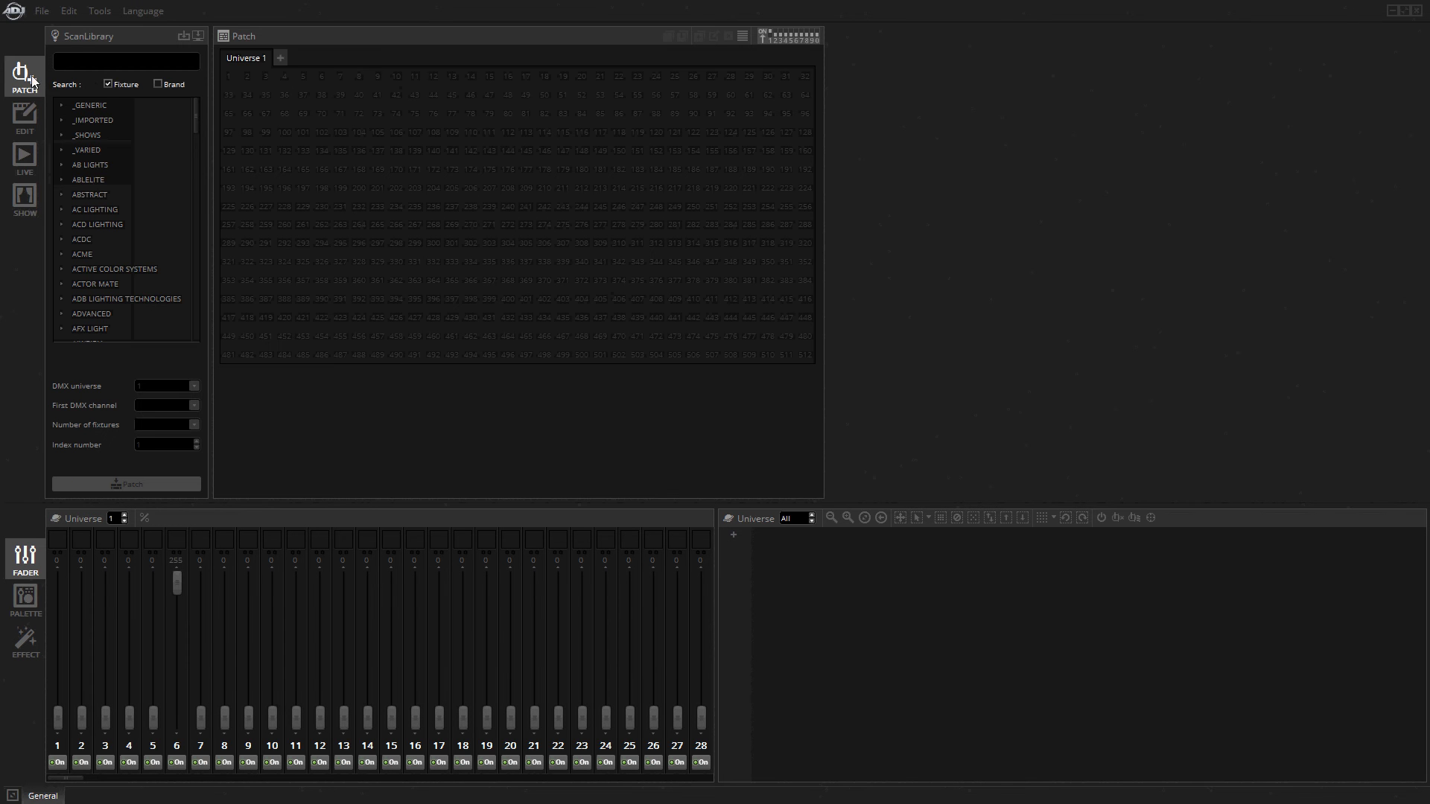
left_click(95, 68)
type("hex")
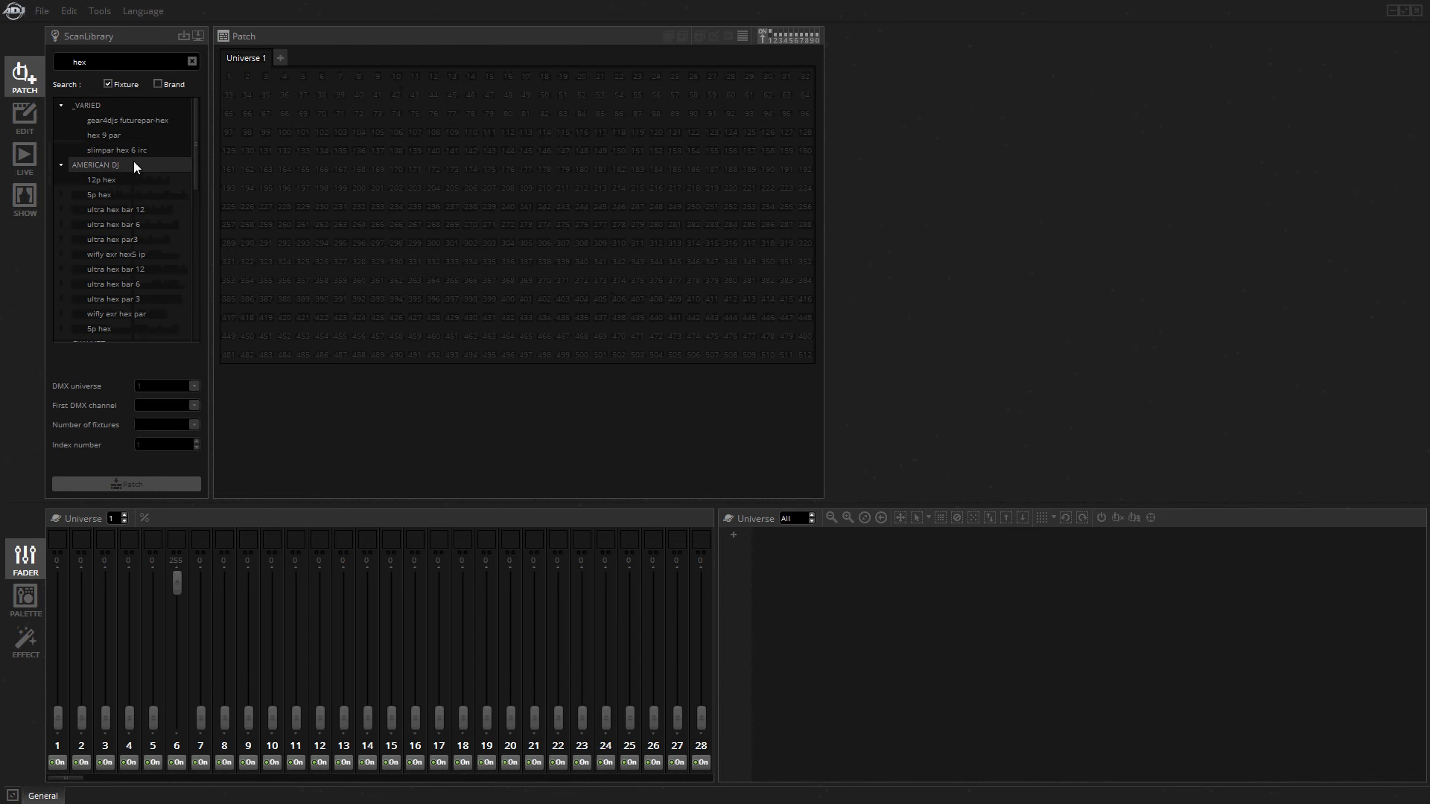
Patch one American DJ 5p hex fixture in Mode 1 at DMX channel 1 of Universe 1.
double_click(114, 192)
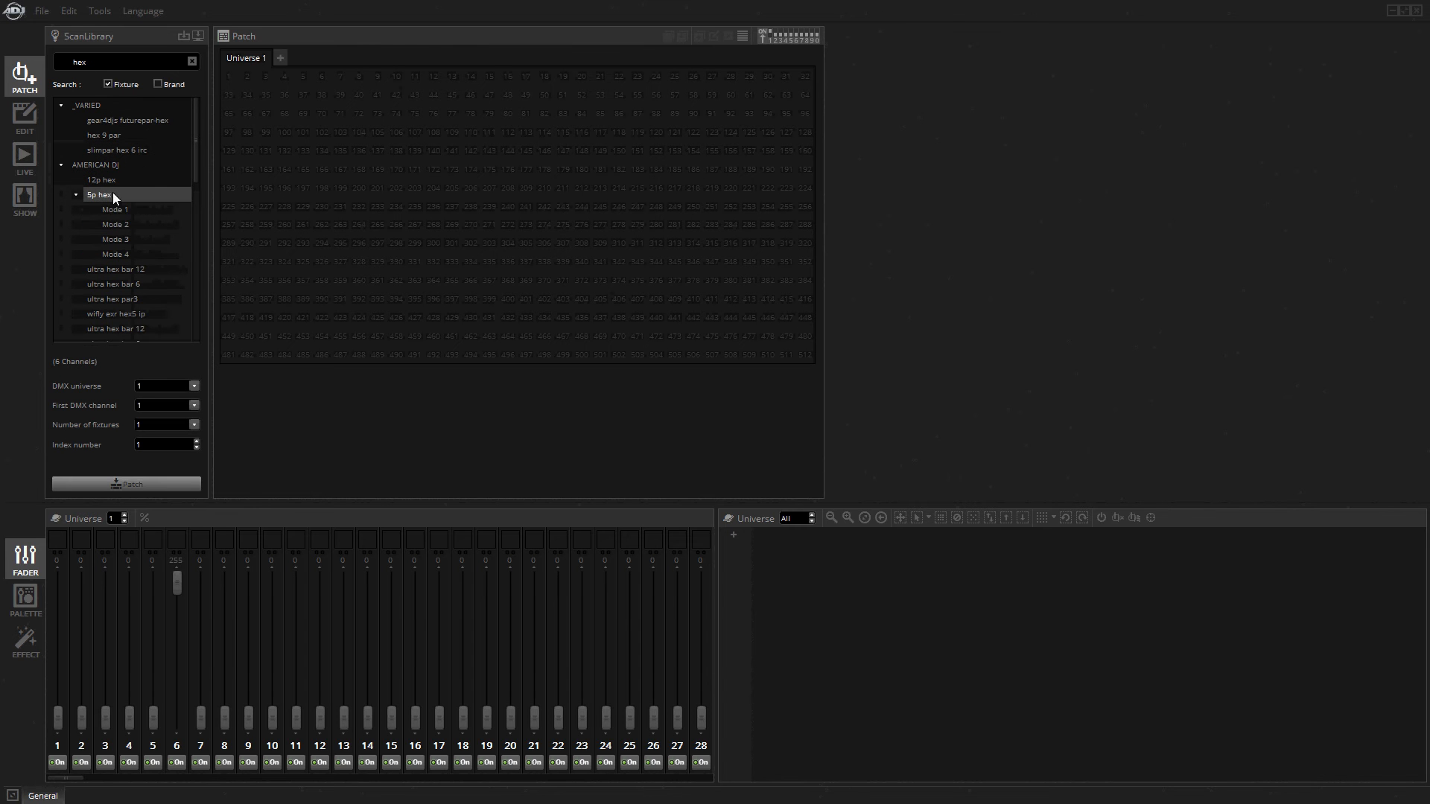
left_click(118, 212)
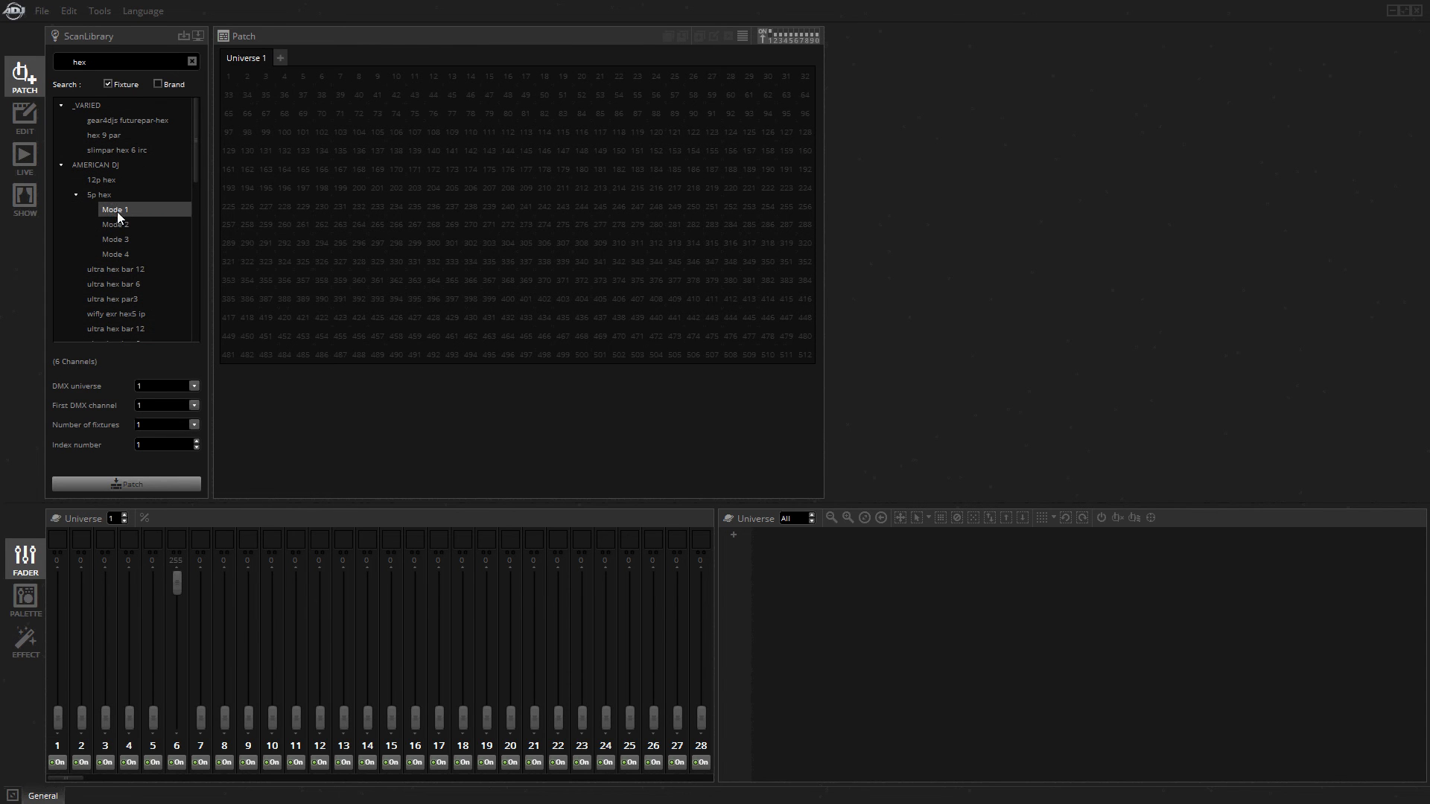
left_click(131, 485)
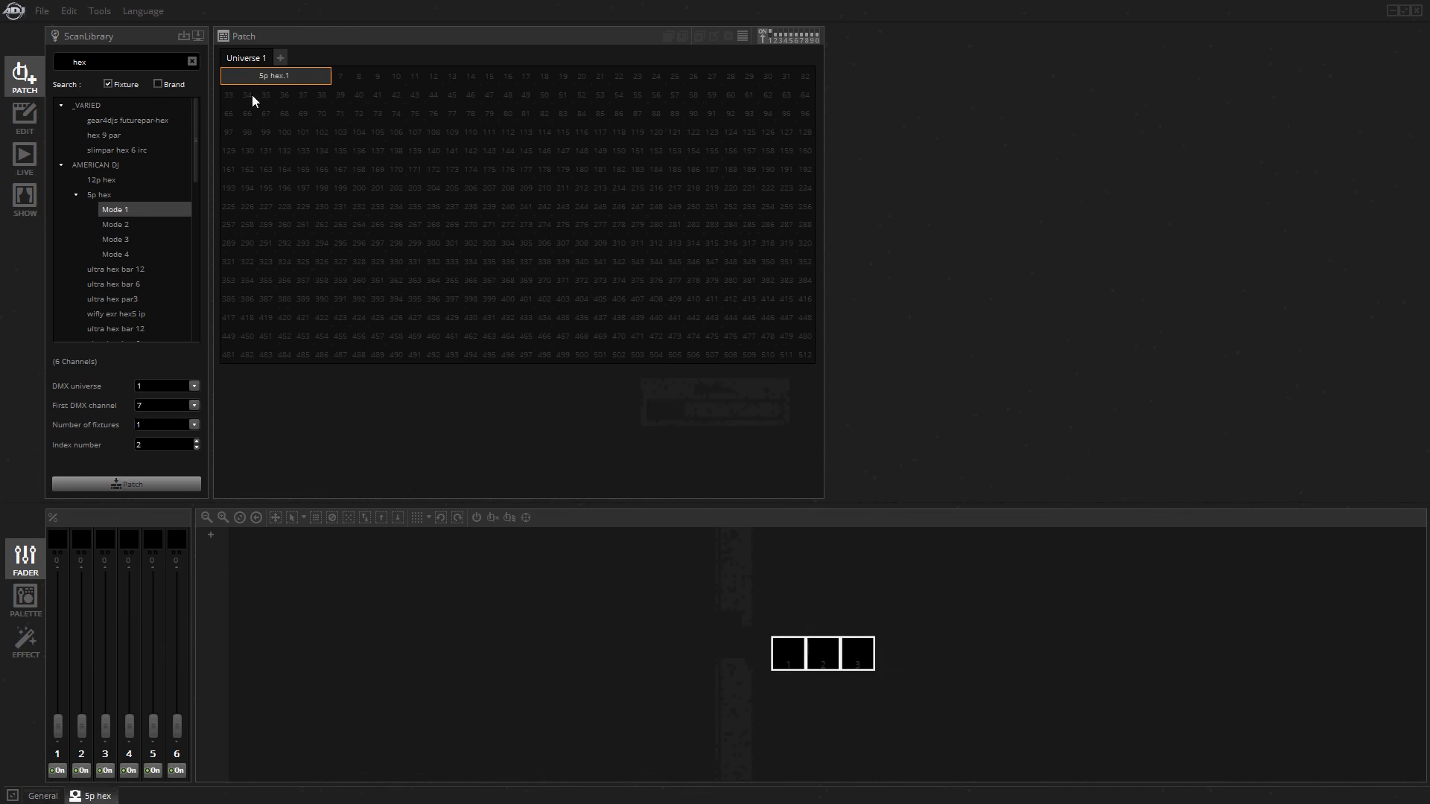
left_click(287, 79)
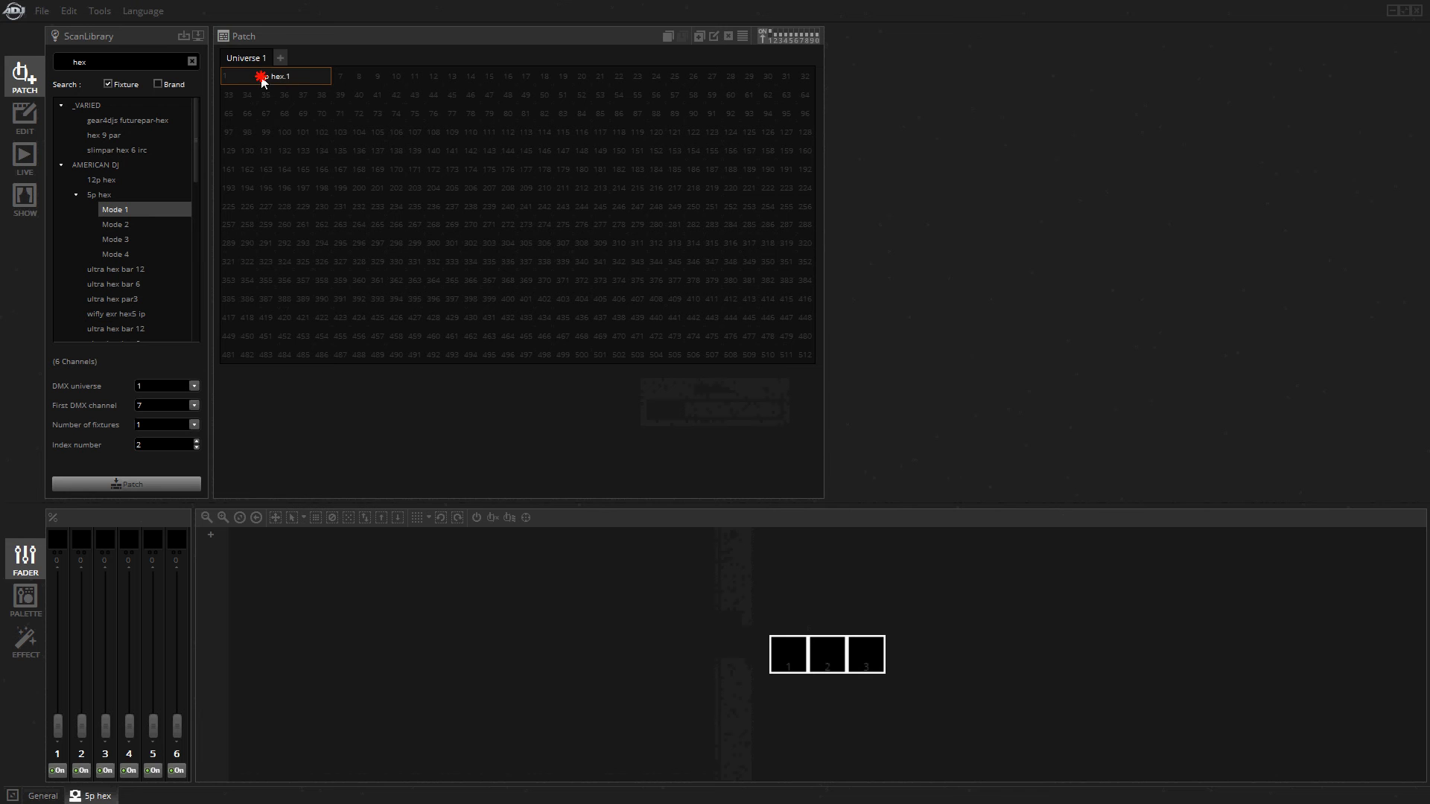
Delete the 5p hex fixture from Universe 1.
right_click(262, 80)
left_click(289, 182)
left_click(713, 428)
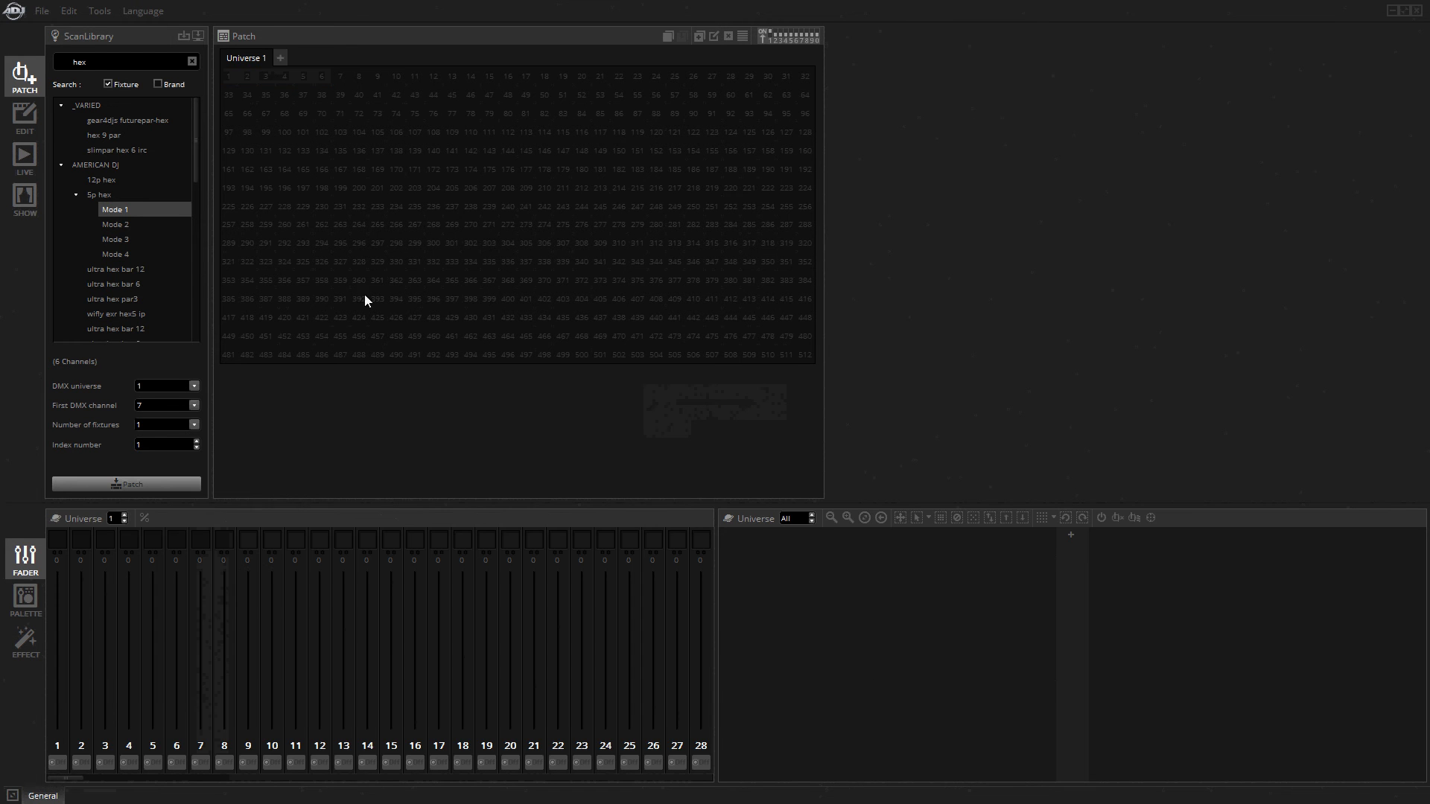
Patch one American DJ 12p hex fixture in Mode 1 at DMX channel 1 of Universe 1.
double_click(101, 181)
left_click(110, 195)
left_click_drag(110, 196, 229, 78)
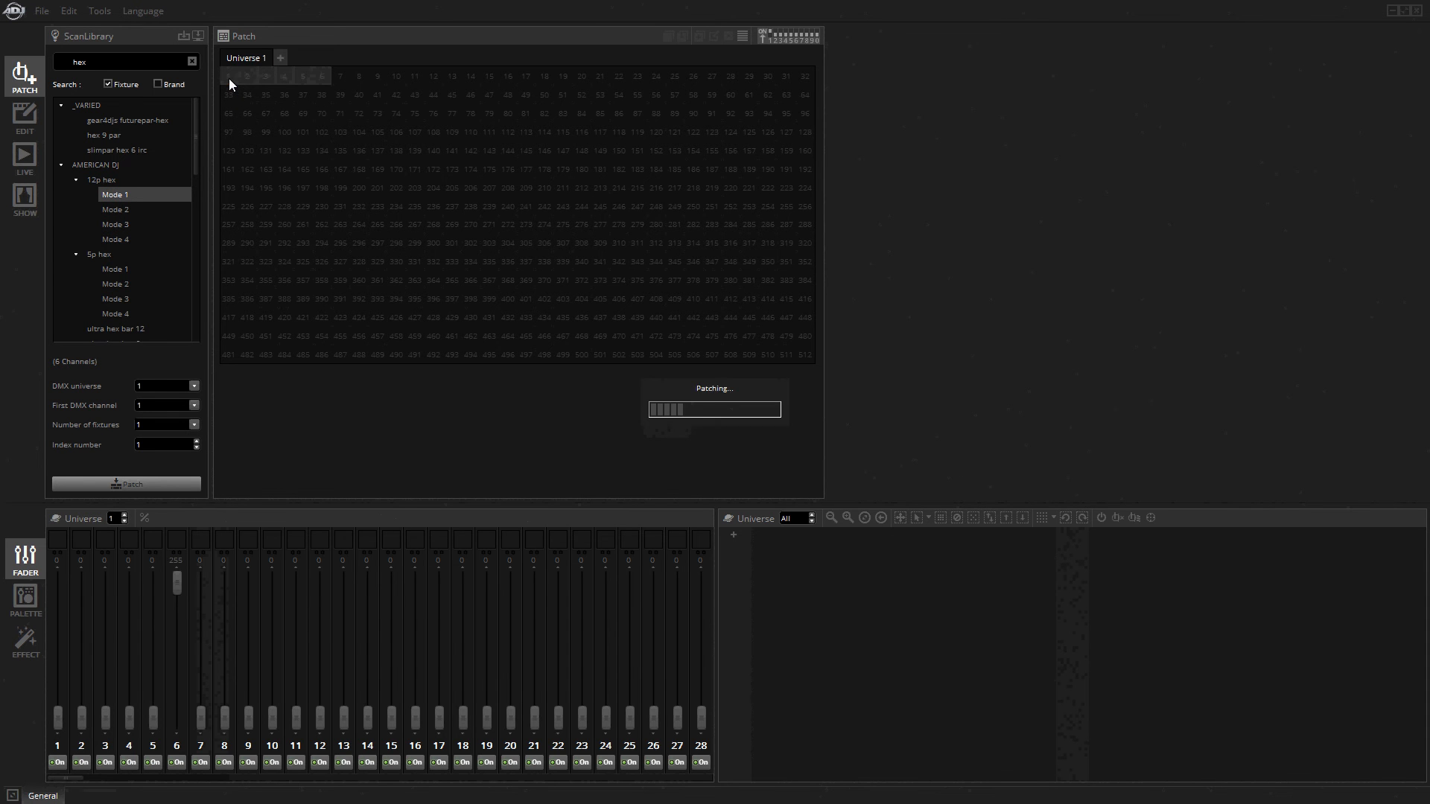
Play Scene 2 to check its steps on the 12p hex fixture in the fader and palette views, and stop playback.
left_click(30, 125)
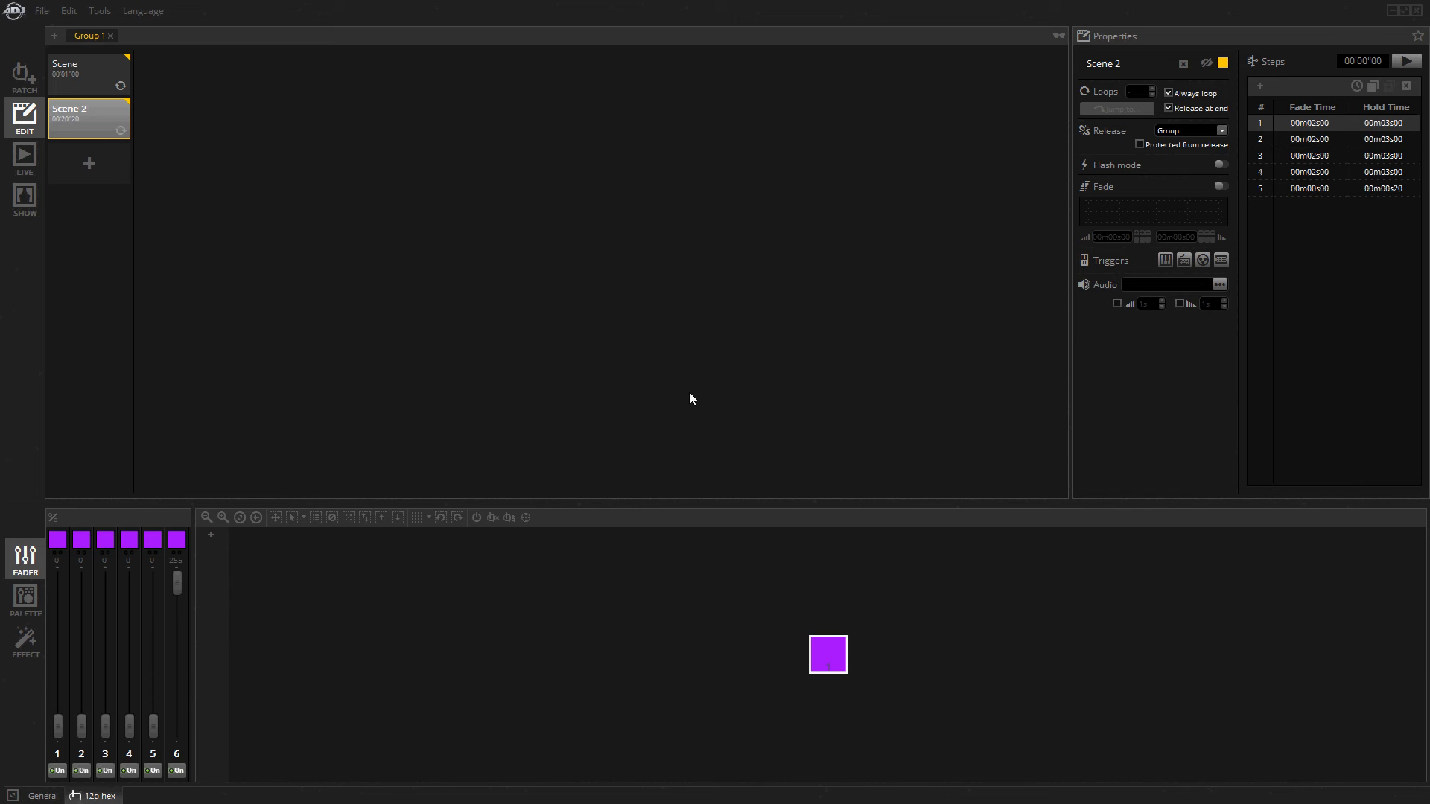
left_click(1405, 61)
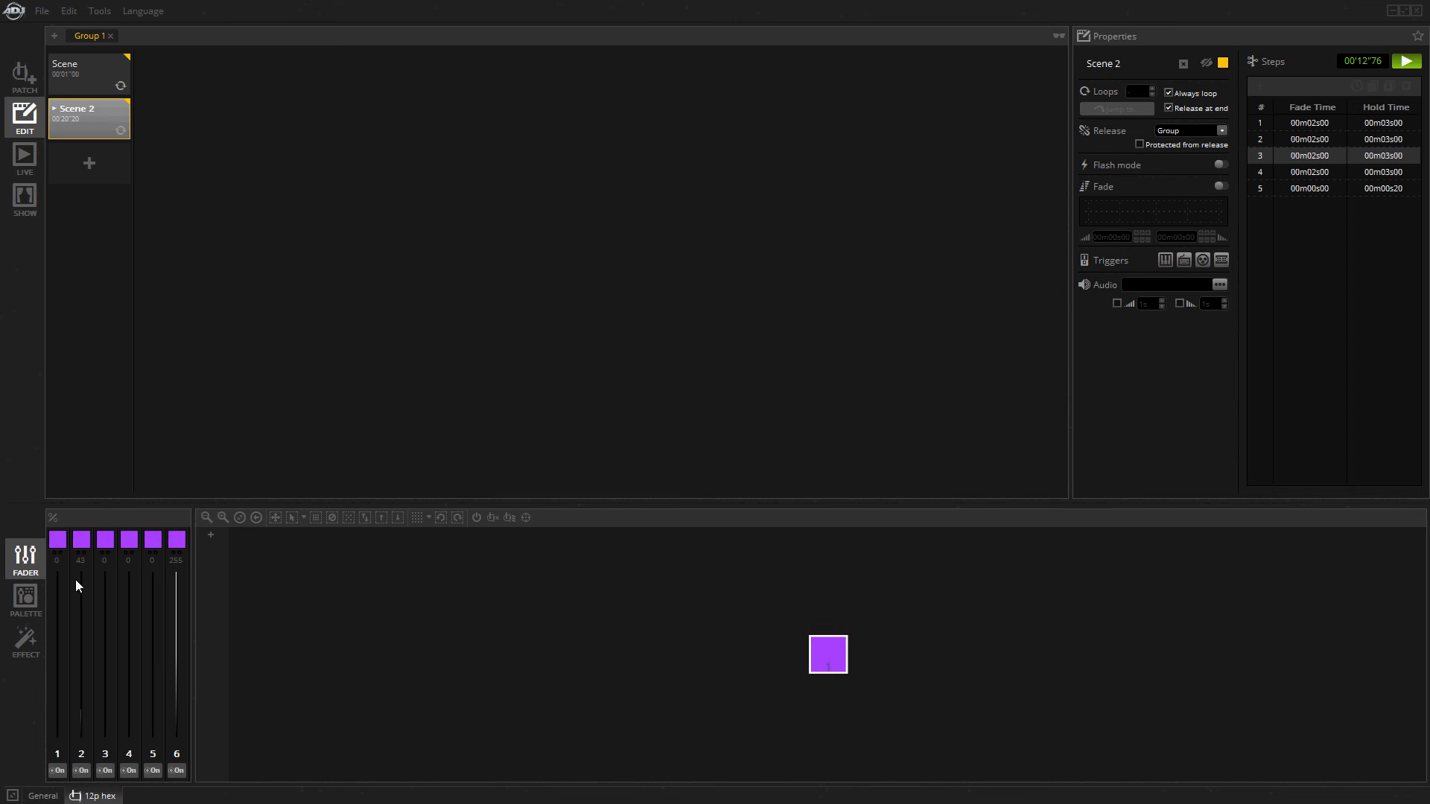
left_click(25, 595)
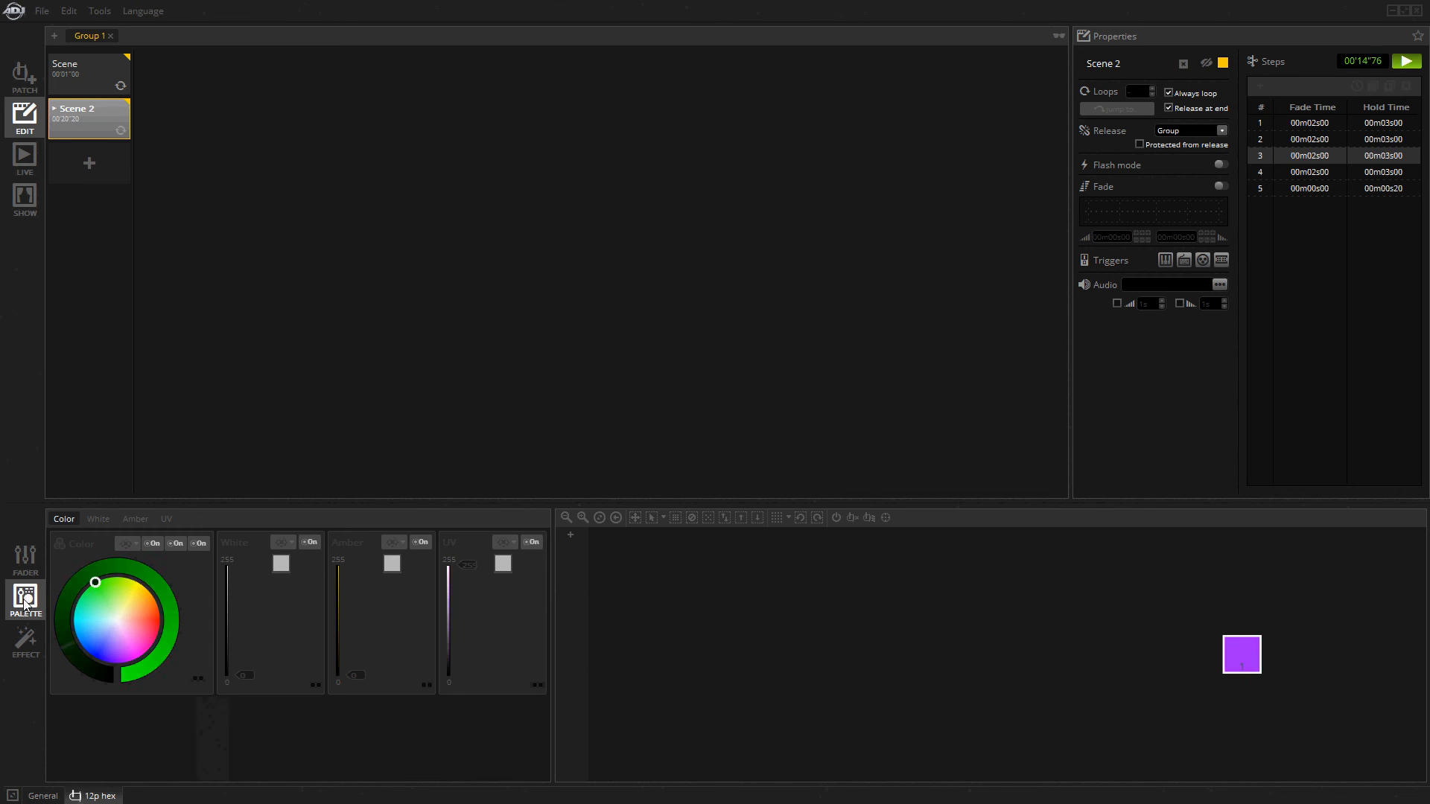
left_click(26, 554)
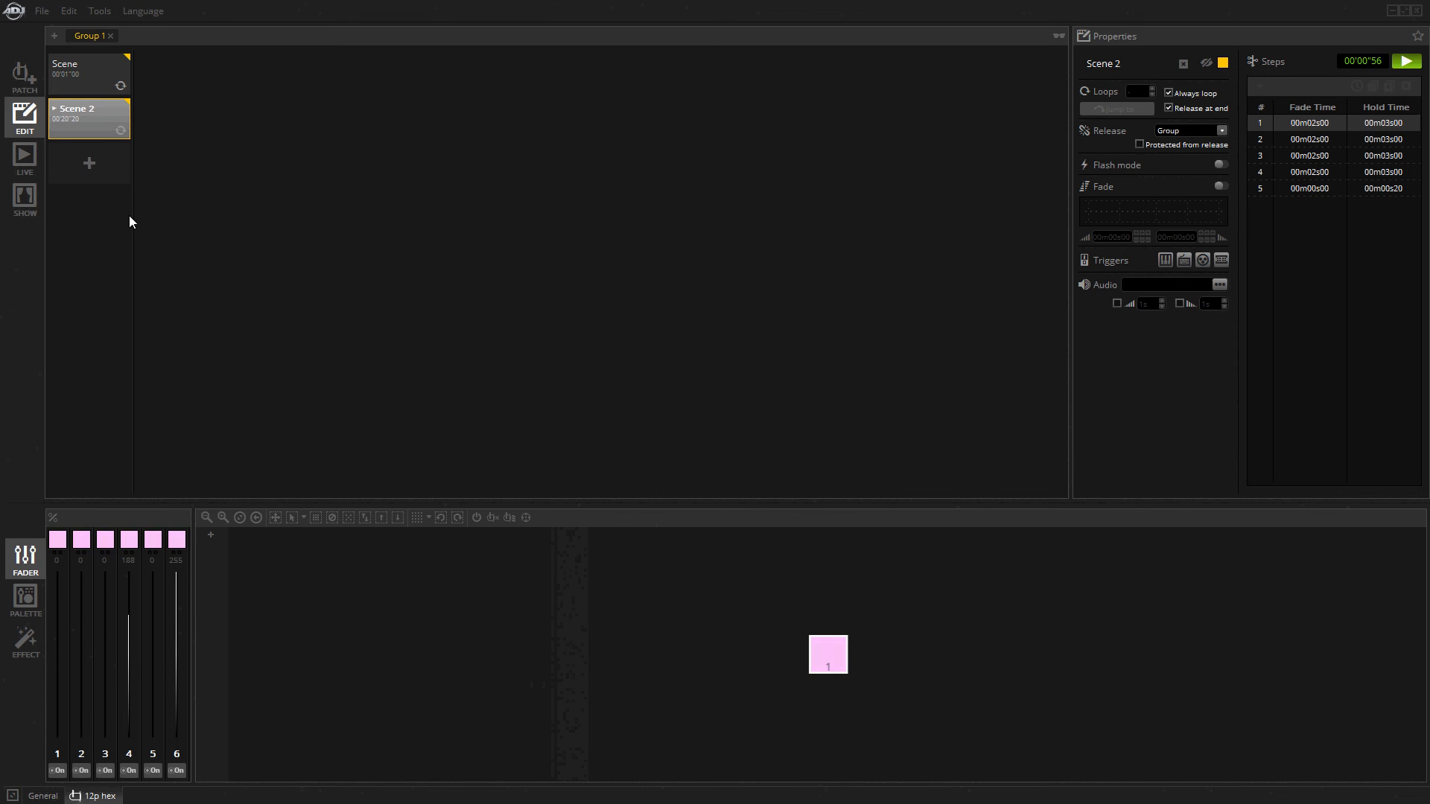
left_click(1406, 61)
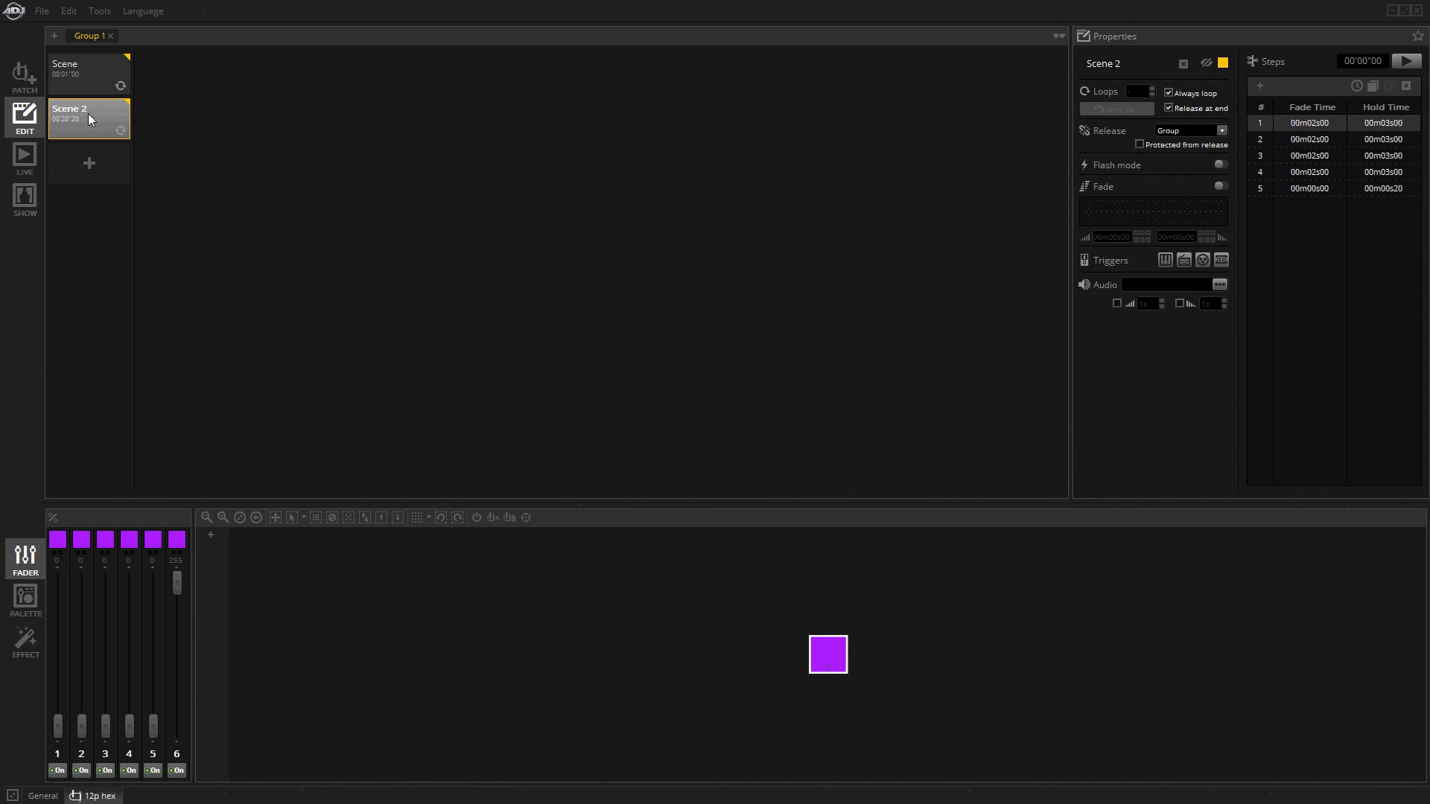
Reselect Scene 2, review the show's scenes in the Stand Alone tool and close it without writing anything.
left_click(222, 186)
left_click(102, 123)
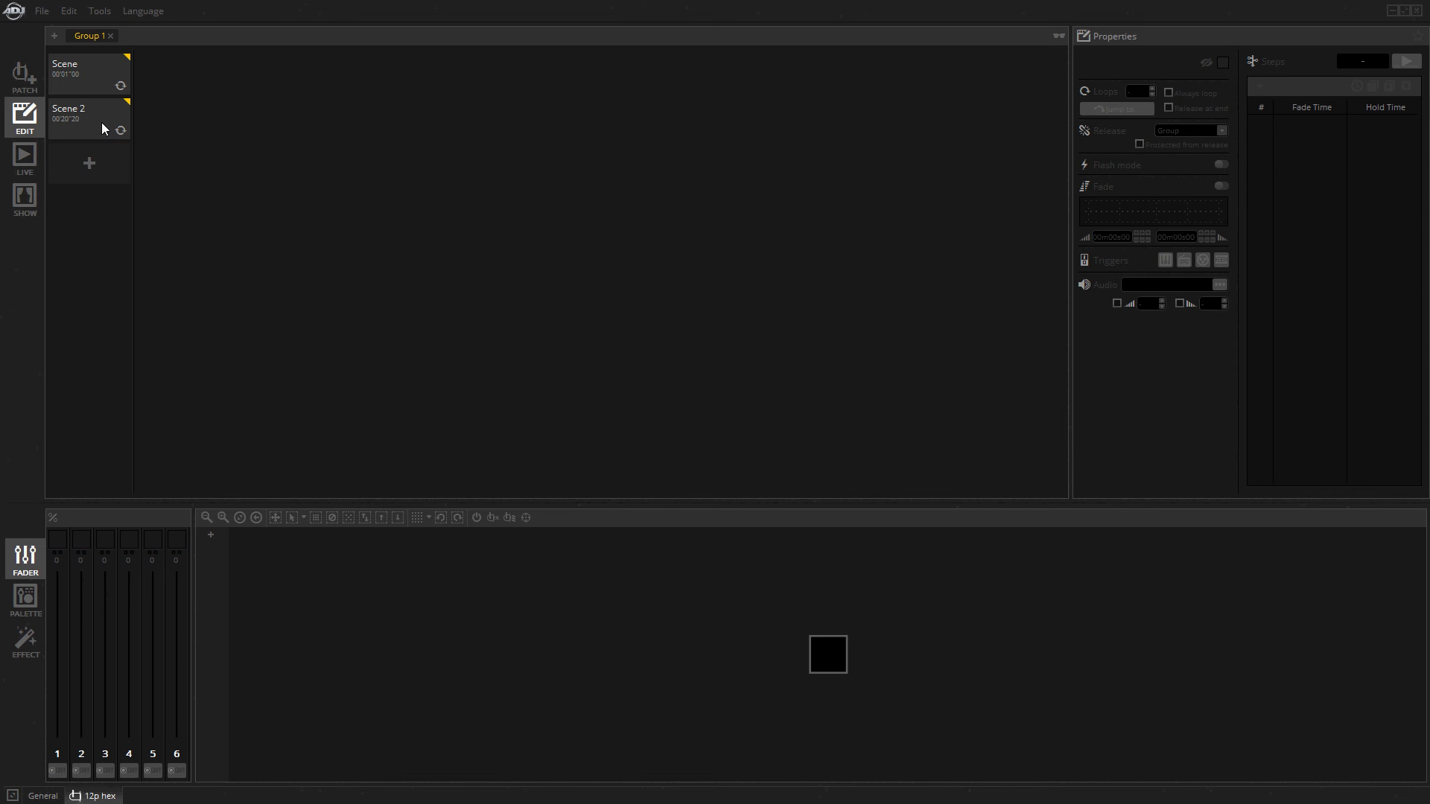
left_click(98, 8)
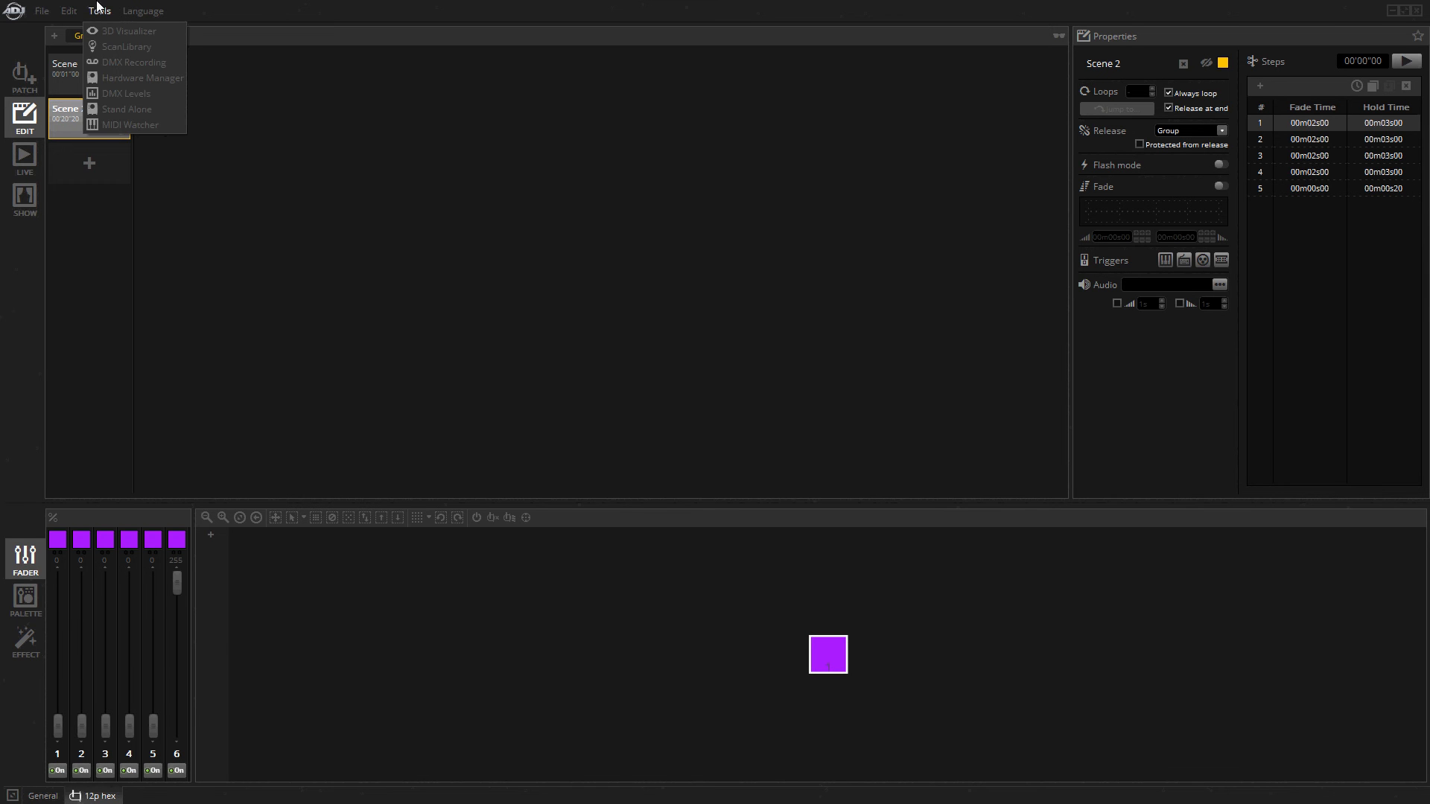
left_click(137, 108)
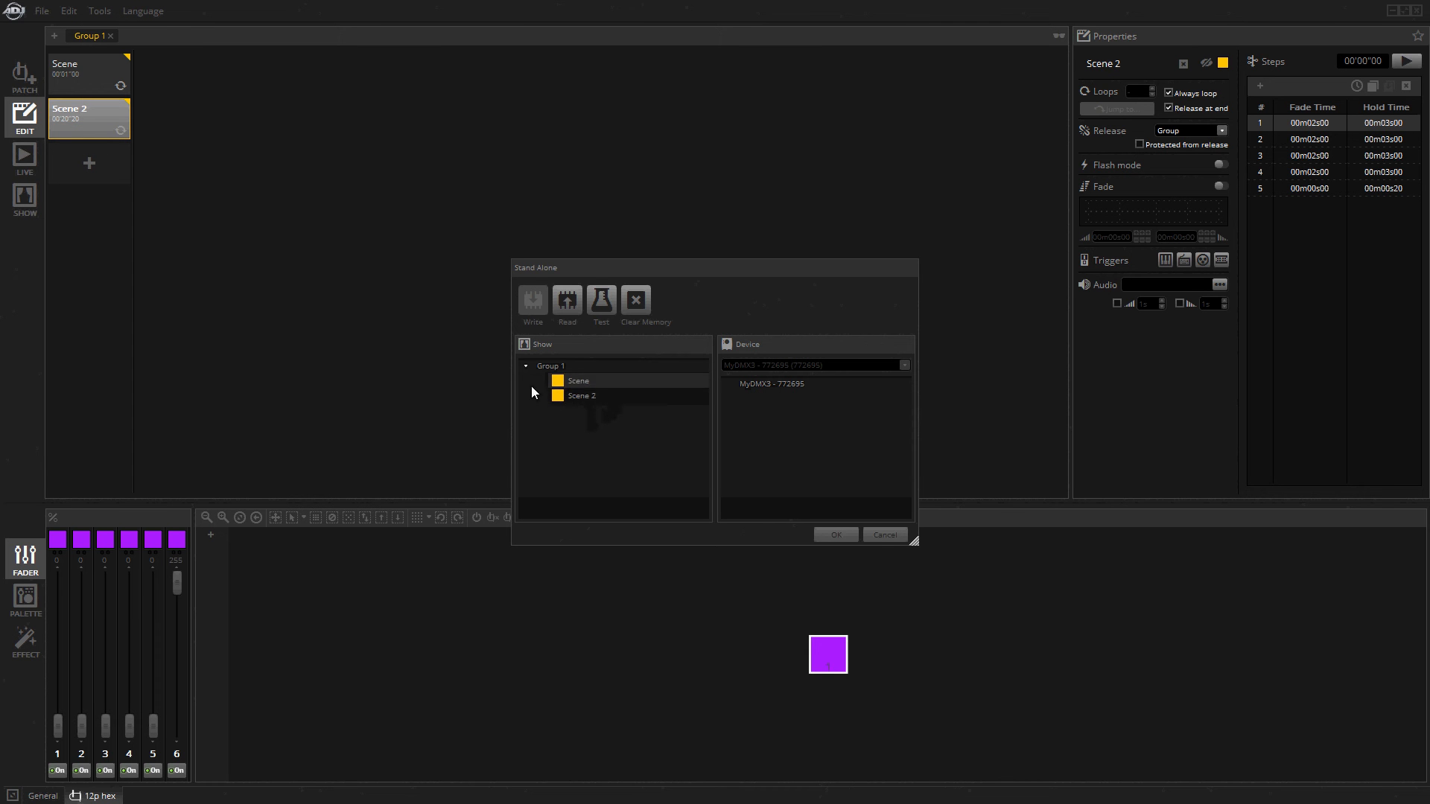
left_click(883, 535)
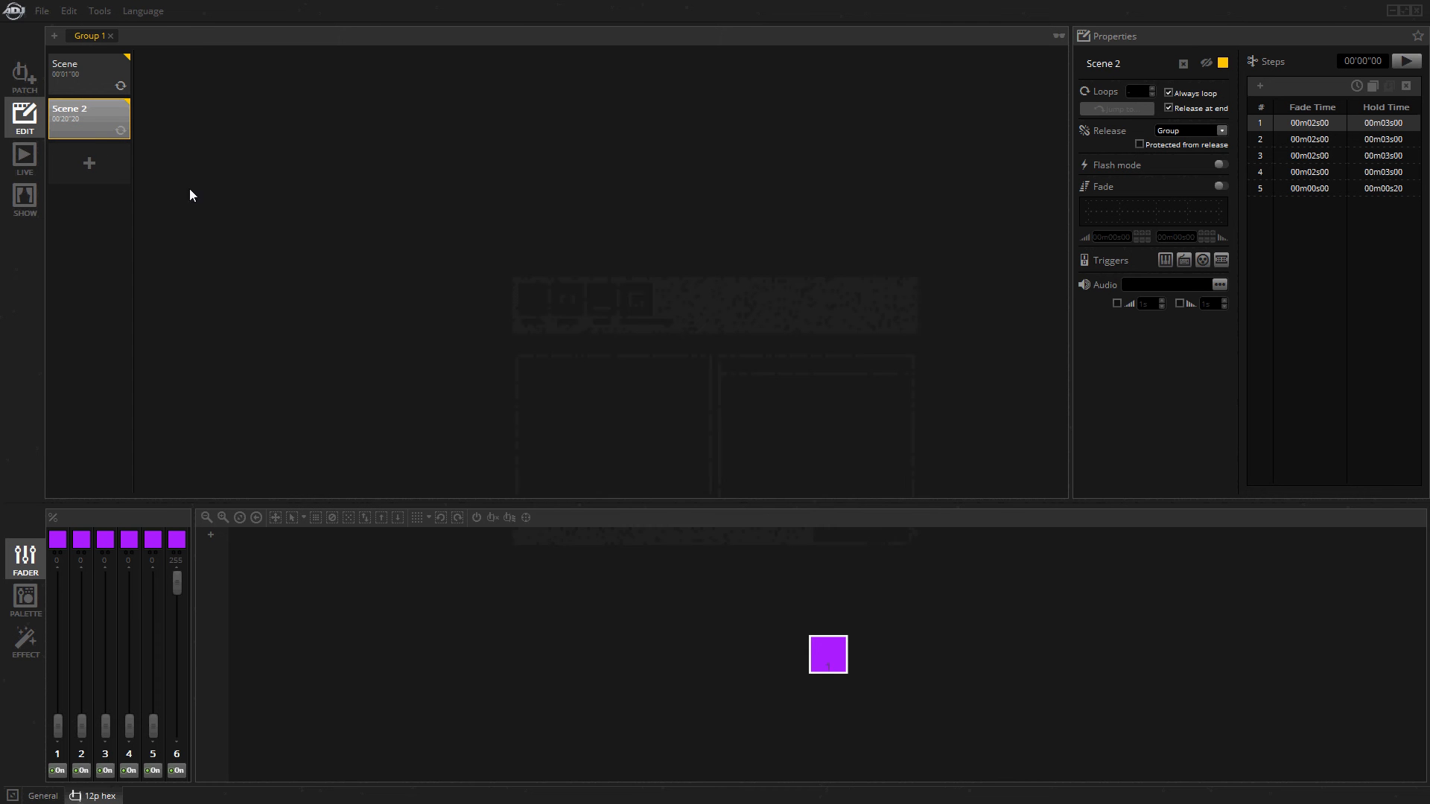
Deselect Scene 2 and add a new scene below it in Group 1.
left_click(85, 118)
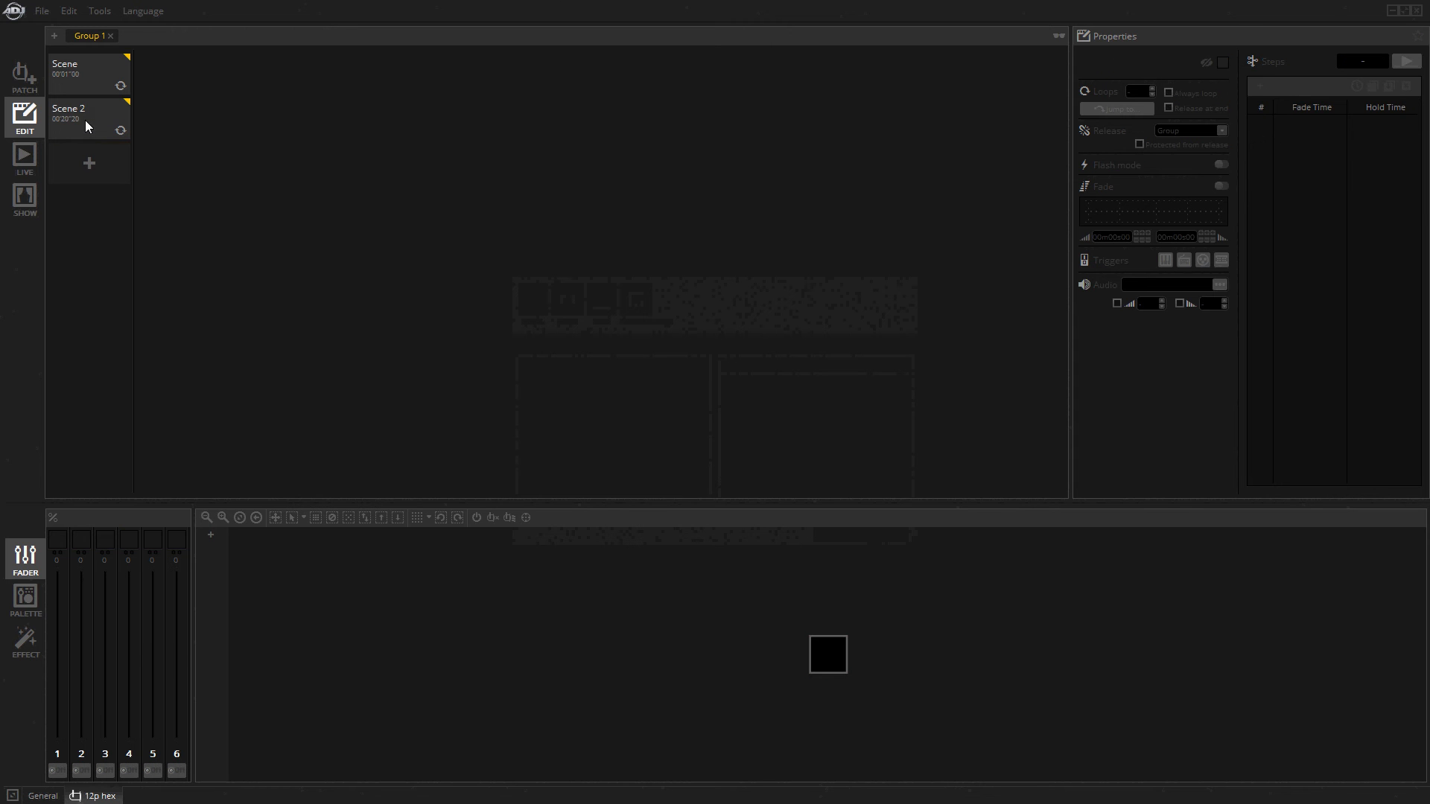
left_click(87, 166)
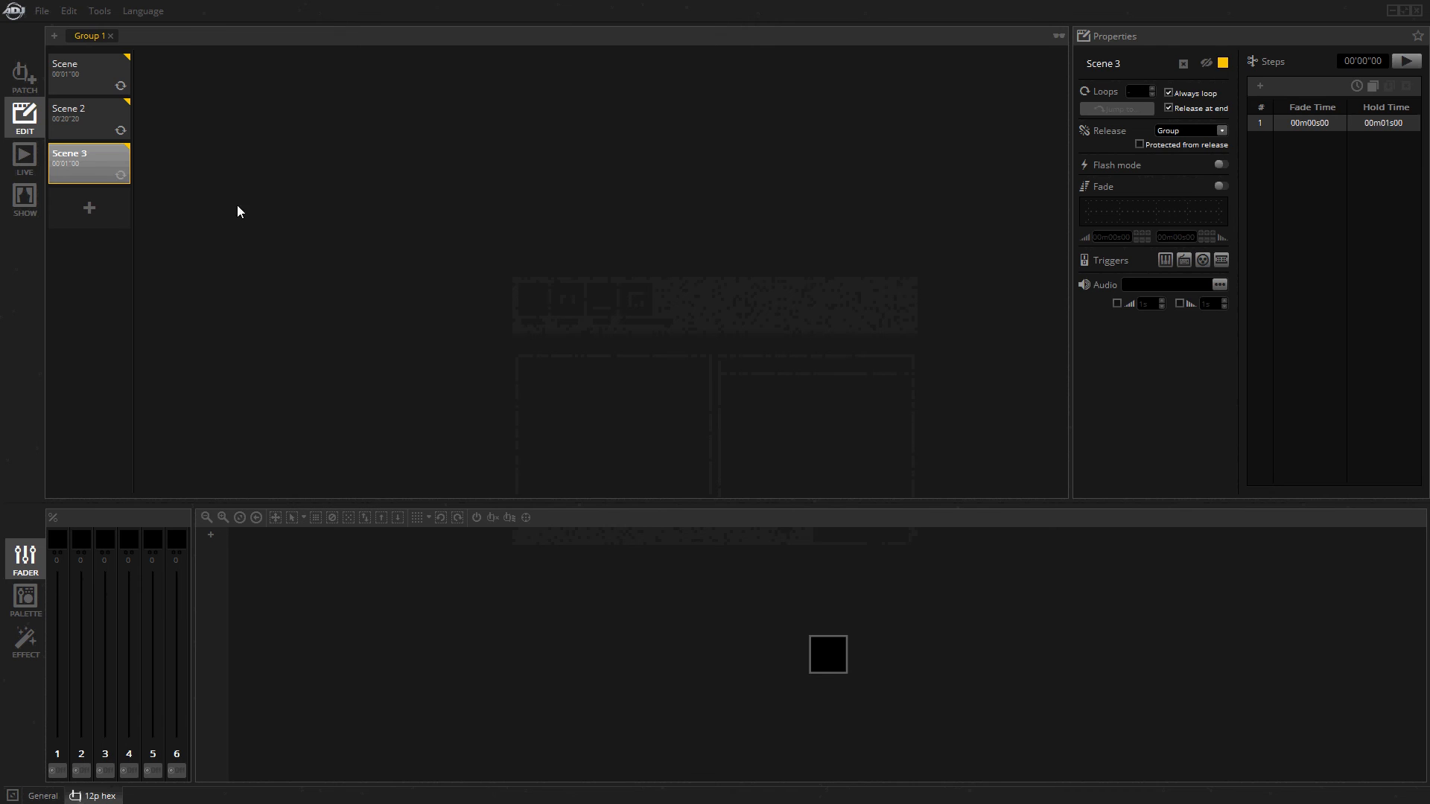
Duplicate the patched 12p hex fixture three times in Universe 1.
left_click(26, 80)
right_click(267, 79)
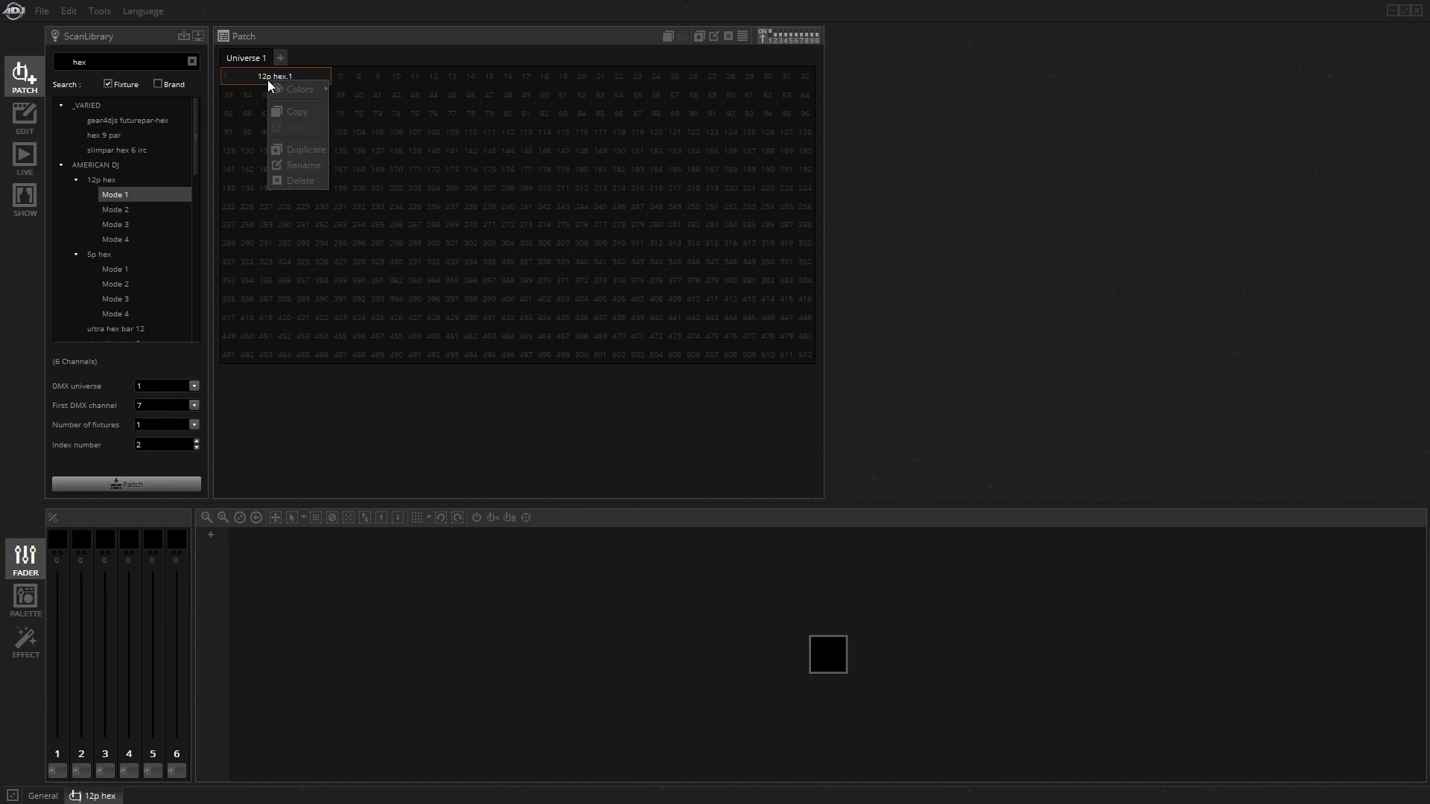
left_click(292, 148)
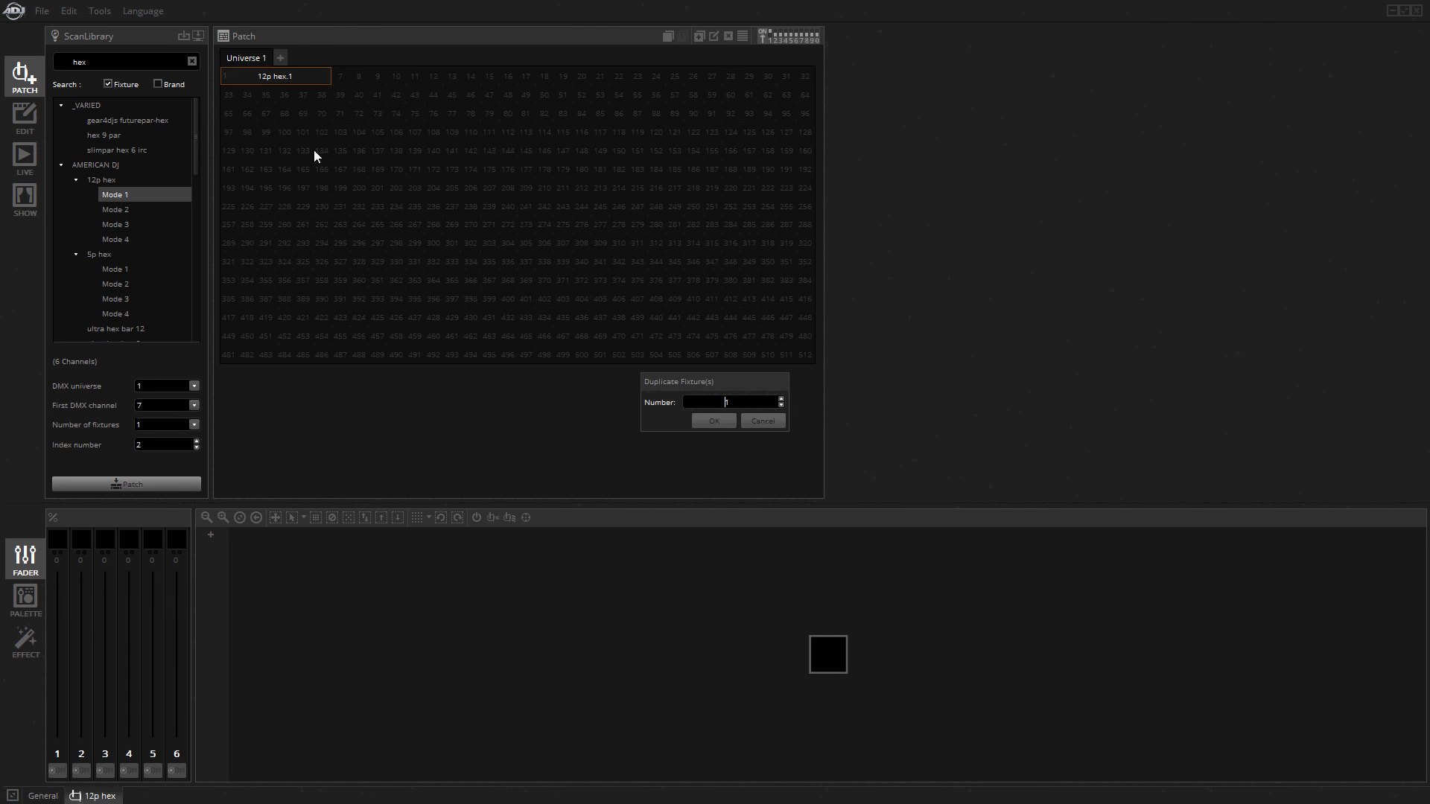
left_click(781, 398)
left_click(714, 420)
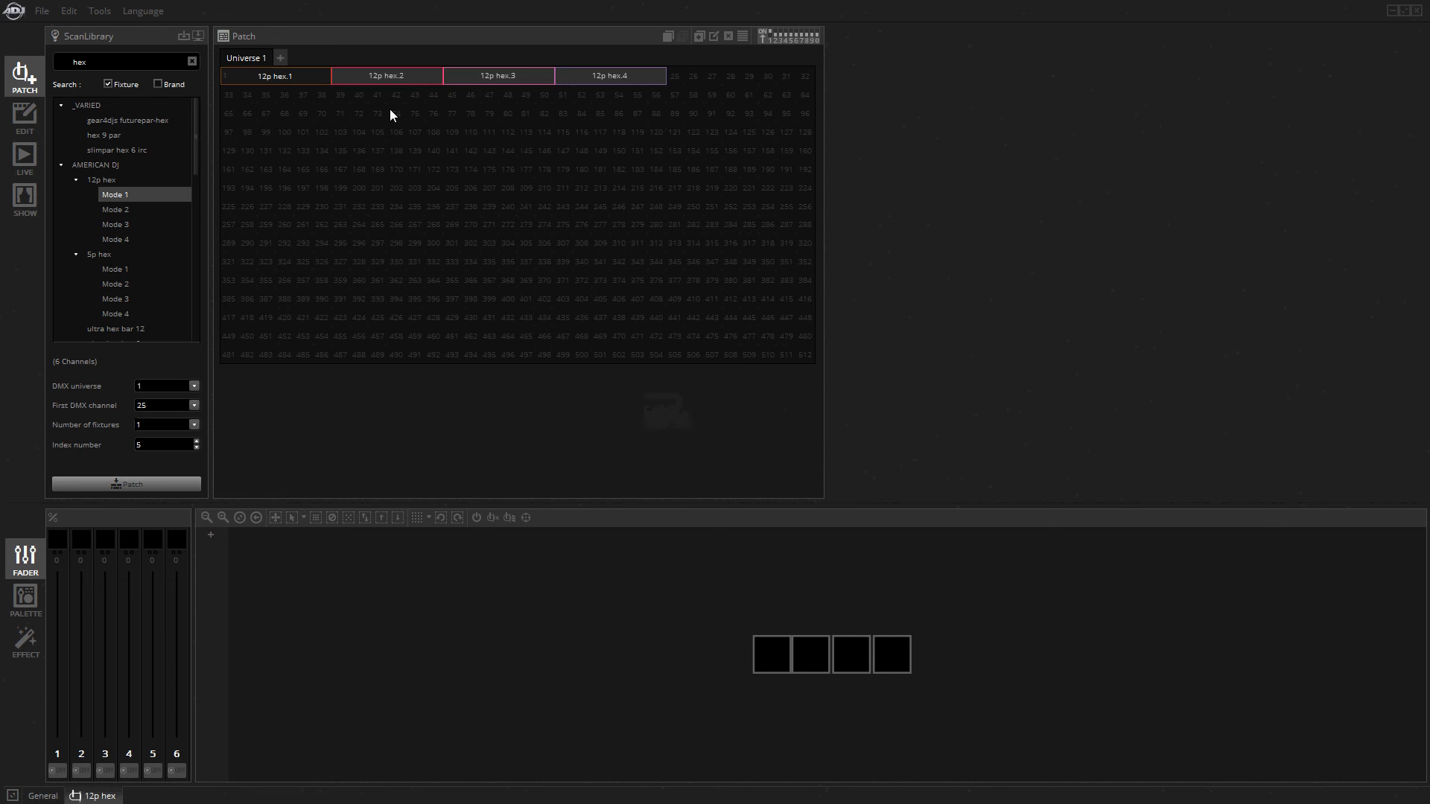
Select all four 12p hex fixtures in the fixture layout with Scene 3 open, and return to the patch.
left_click(27, 116)
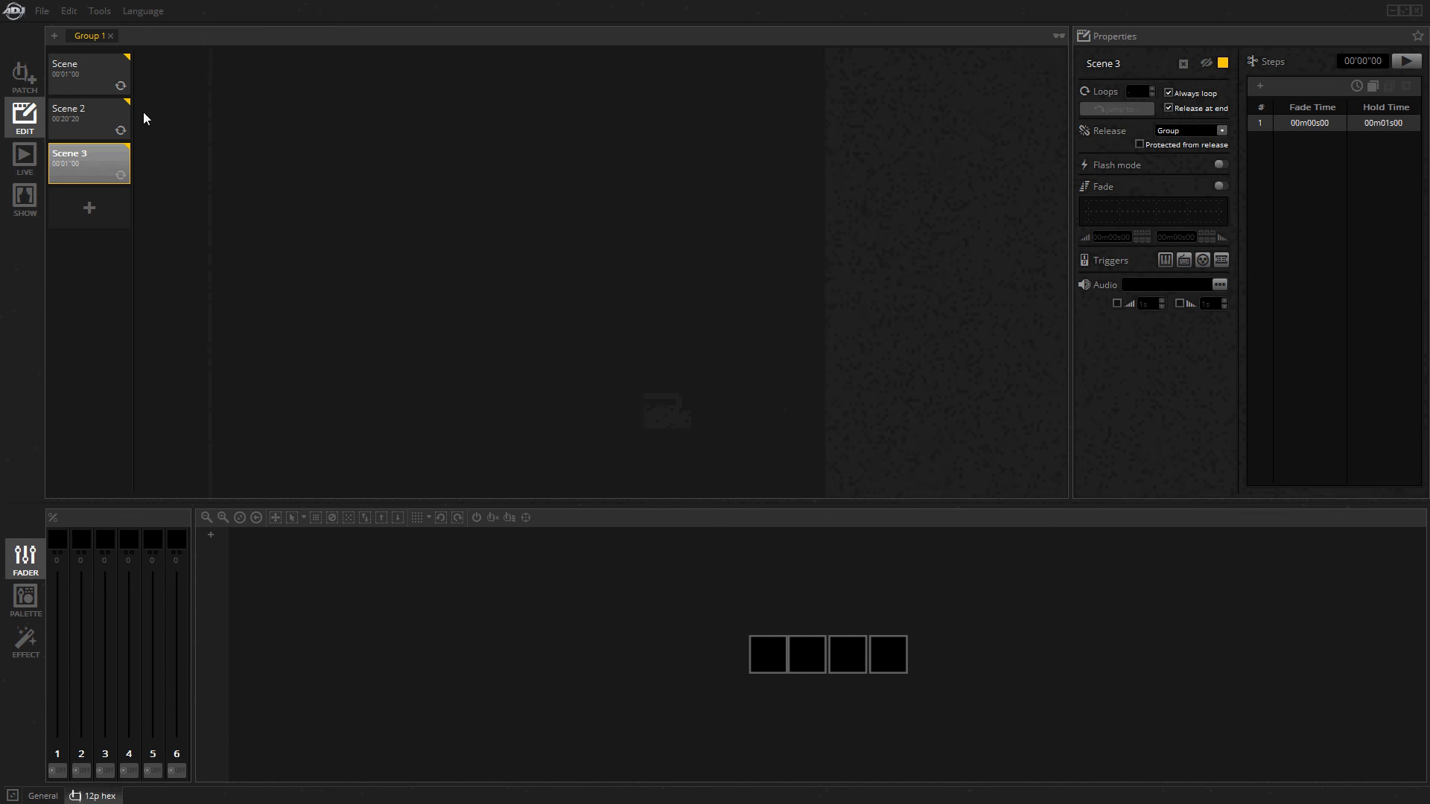
left_click_drag(704, 616, 923, 697)
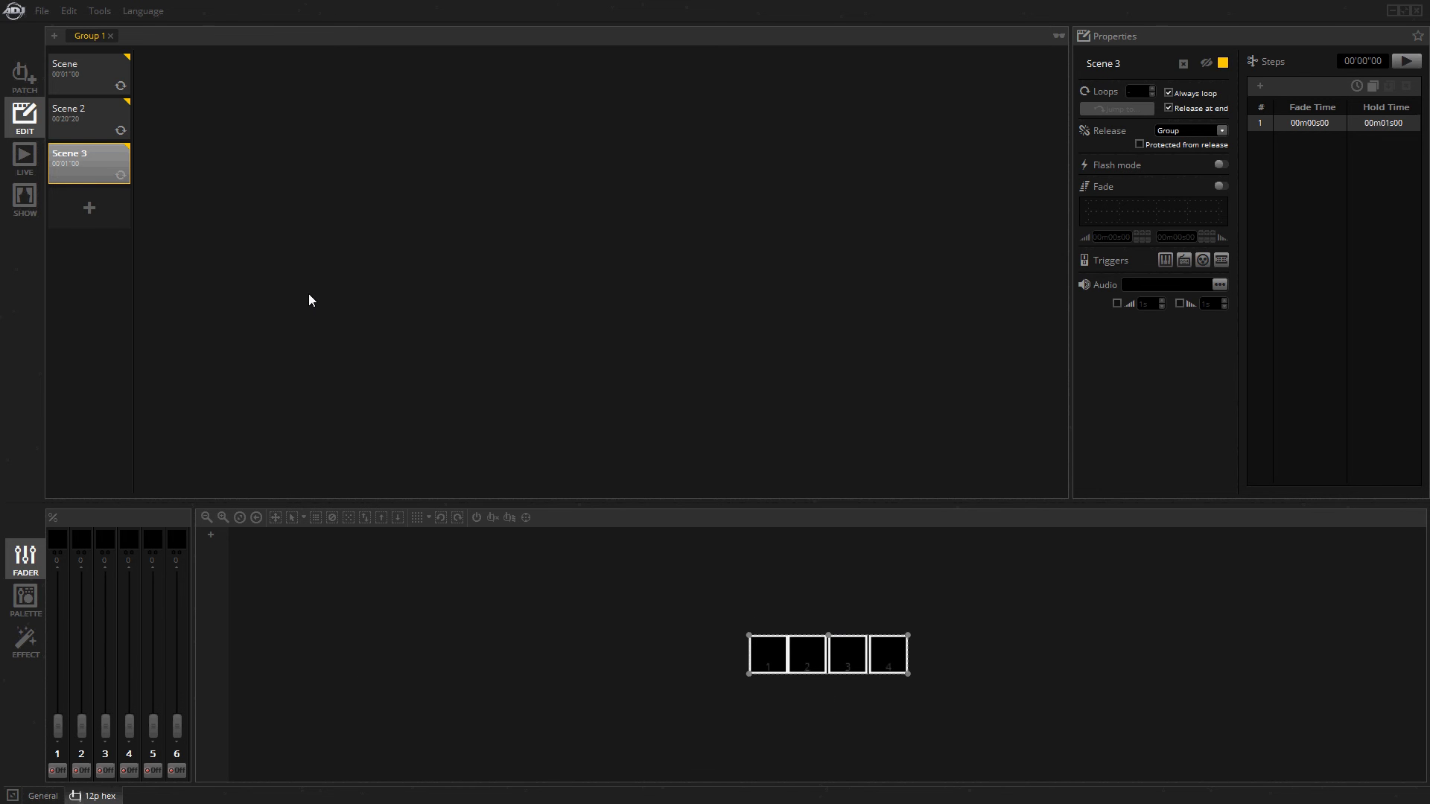
left_click(24, 74)
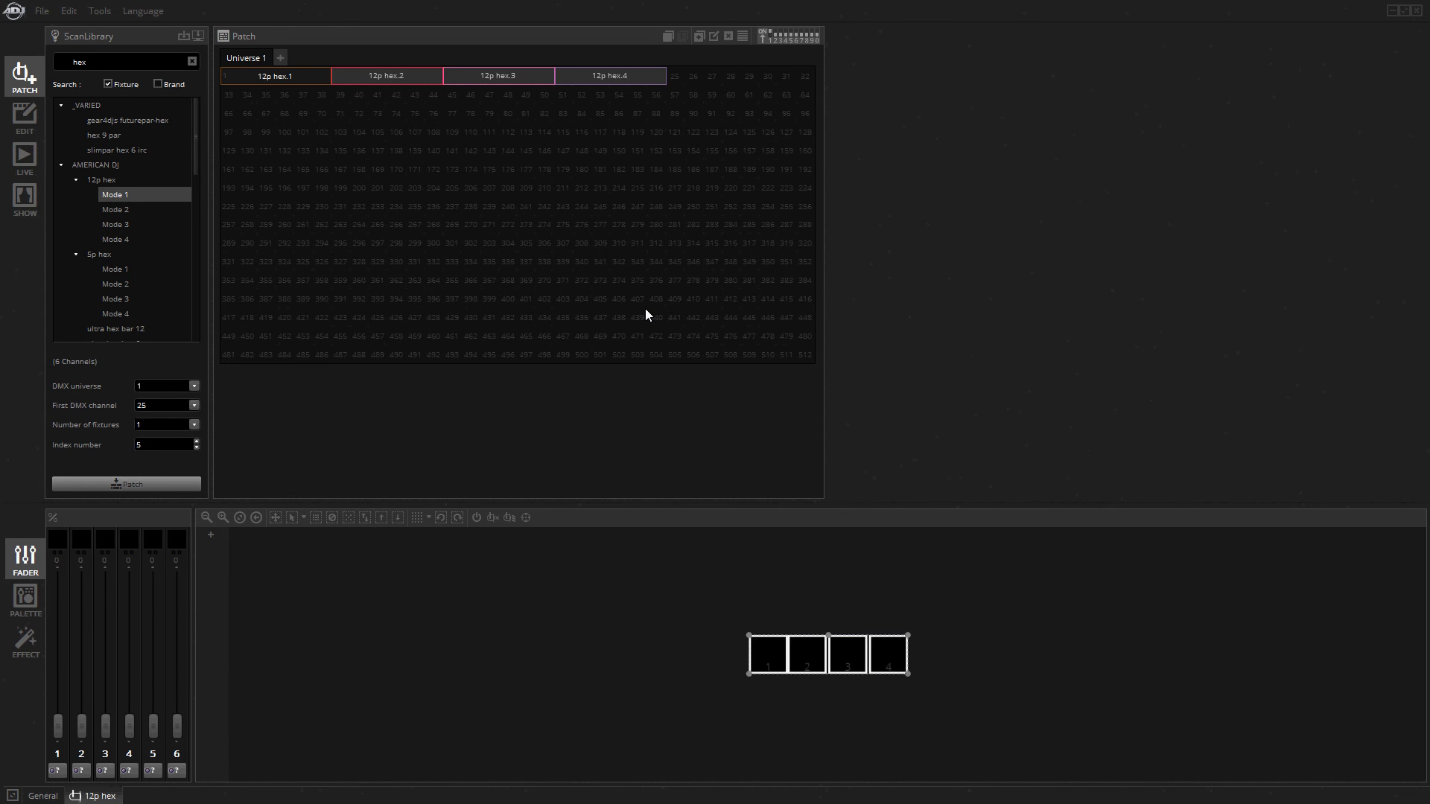
Colour all four 12p hex fixtures orange in the first step of Scene 3 using the colour palette.
left_click(25, 117)
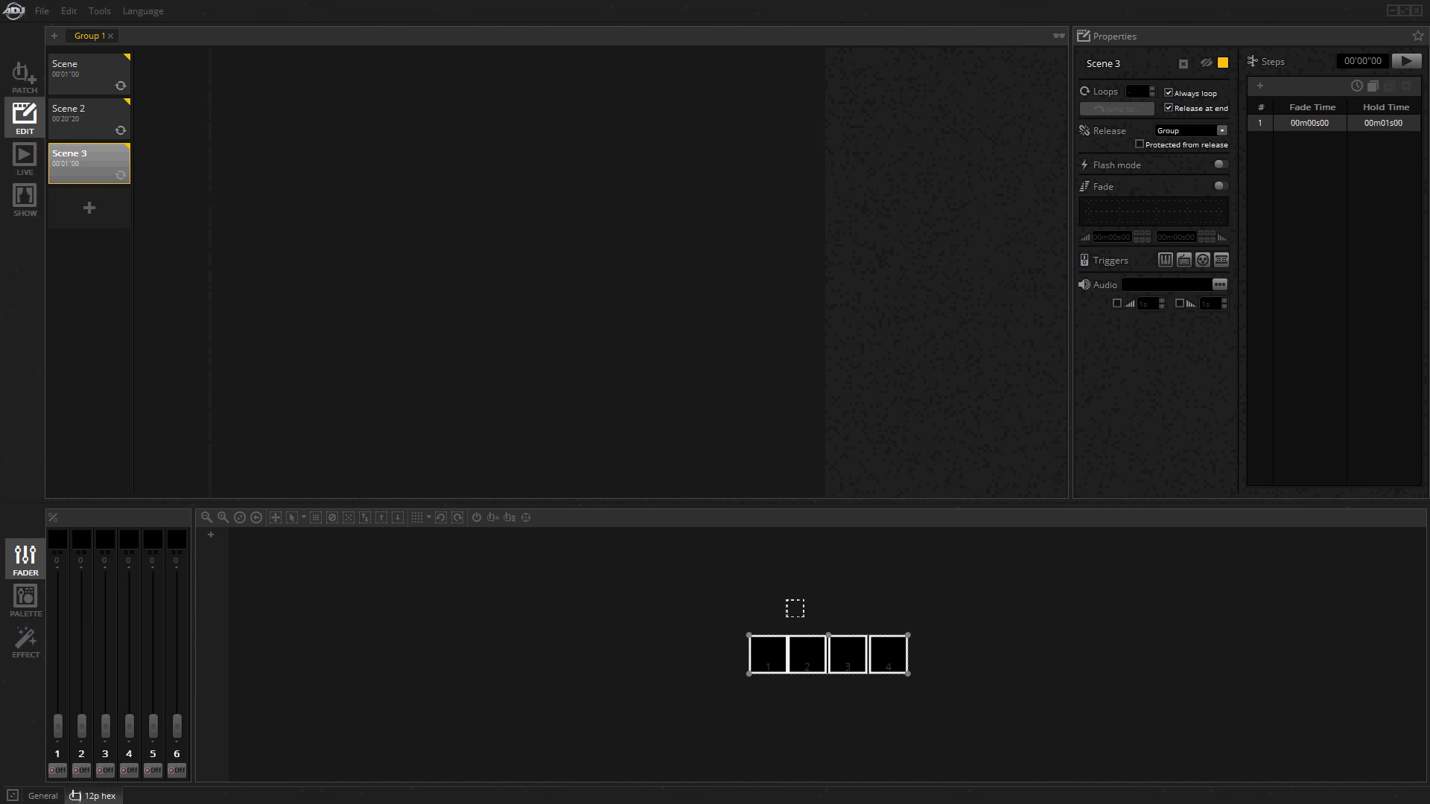
left_click(26, 600)
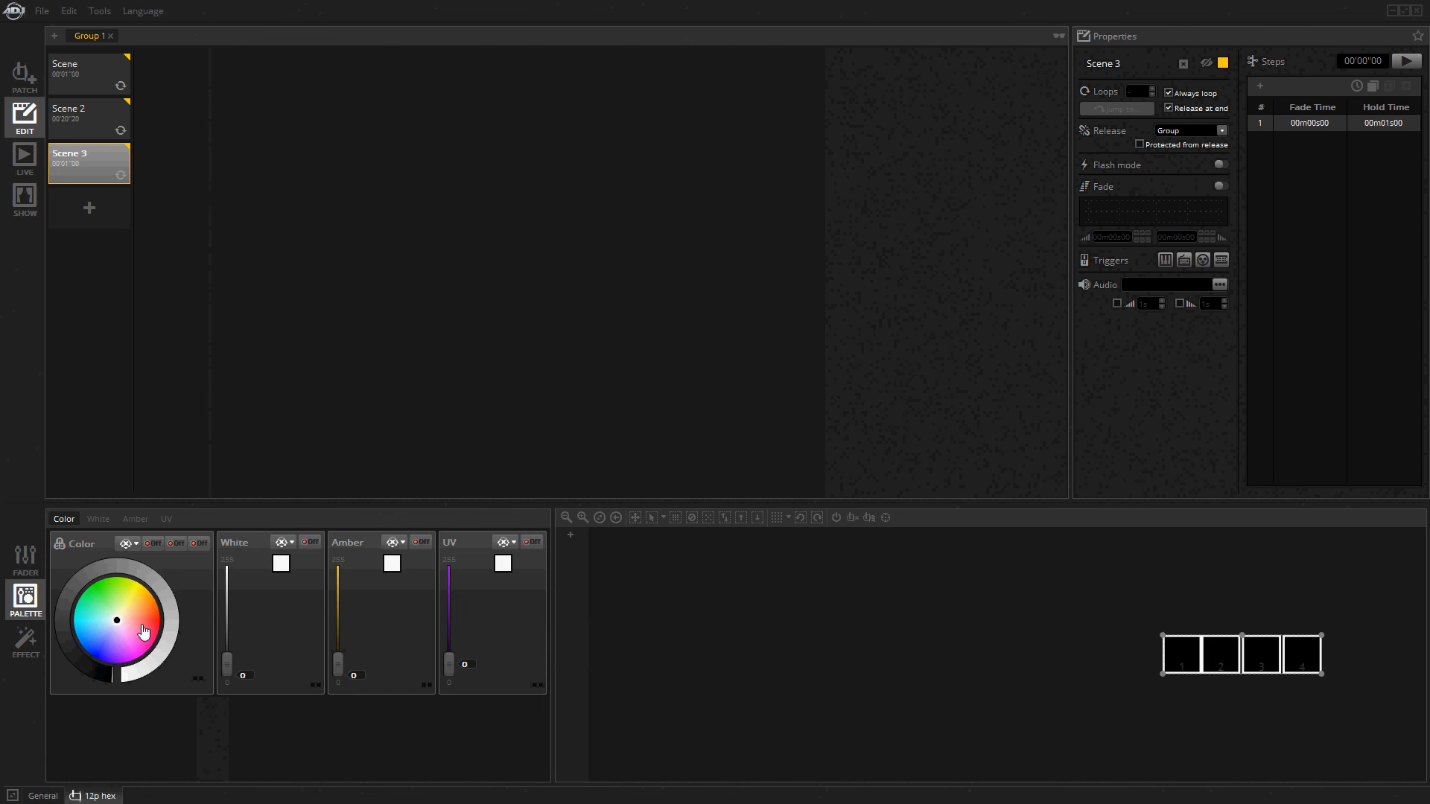
left_click_drag(119, 625, 188, 589)
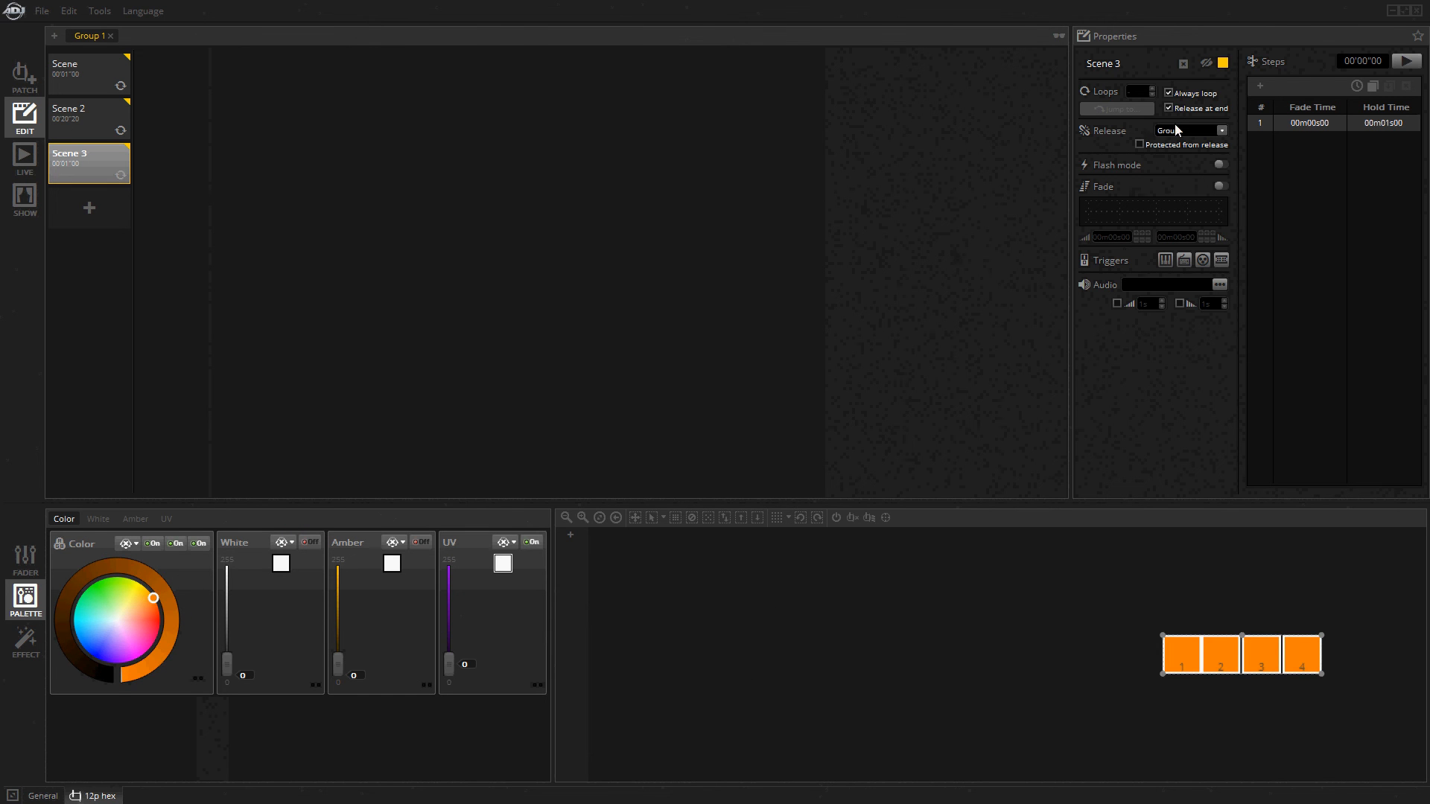
Add a second step to Scene 3 with all four fixtures in blue, and preview the scene.
left_click(1261, 85)
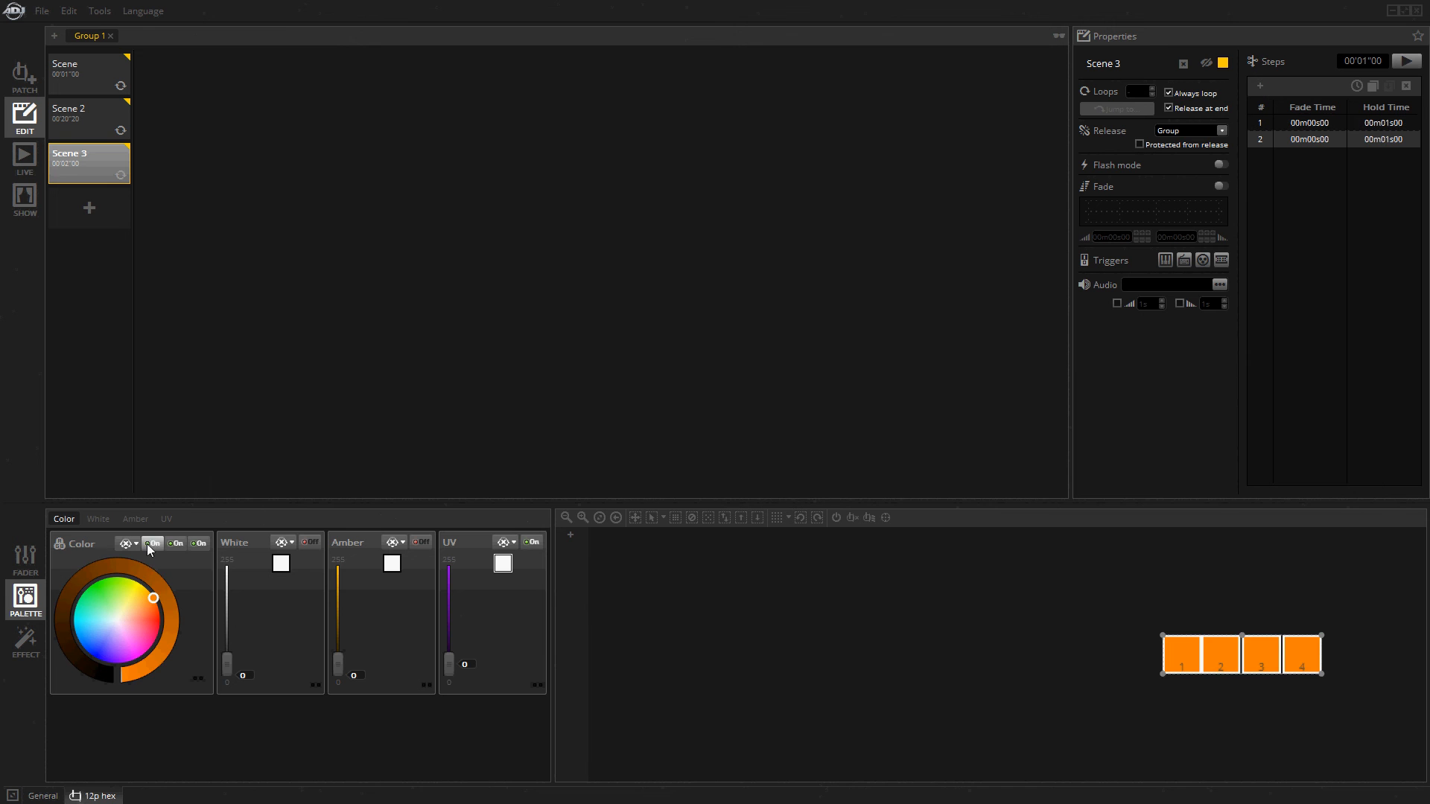
left_click_drag(118, 620, 78, 639)
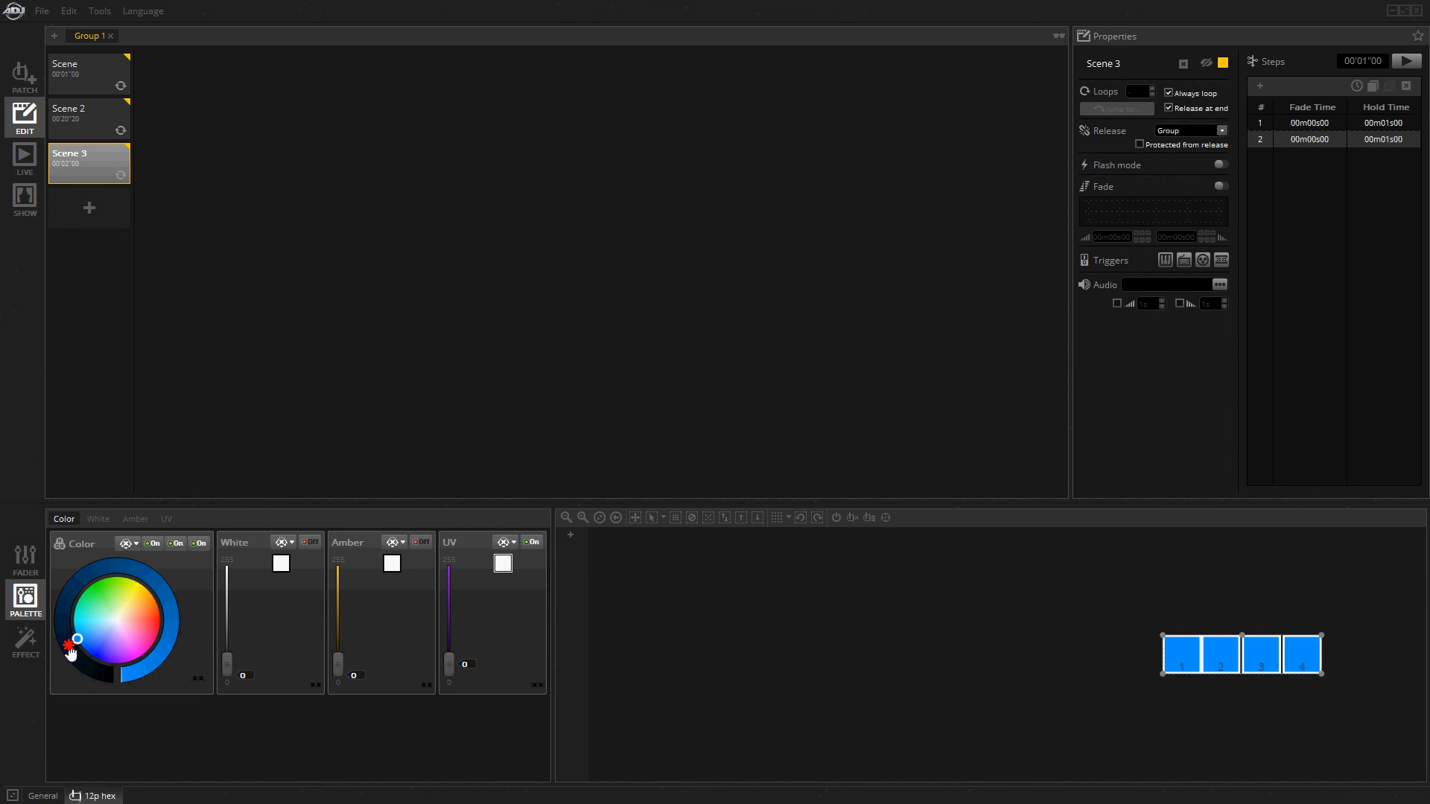
left_click(1411, 61)
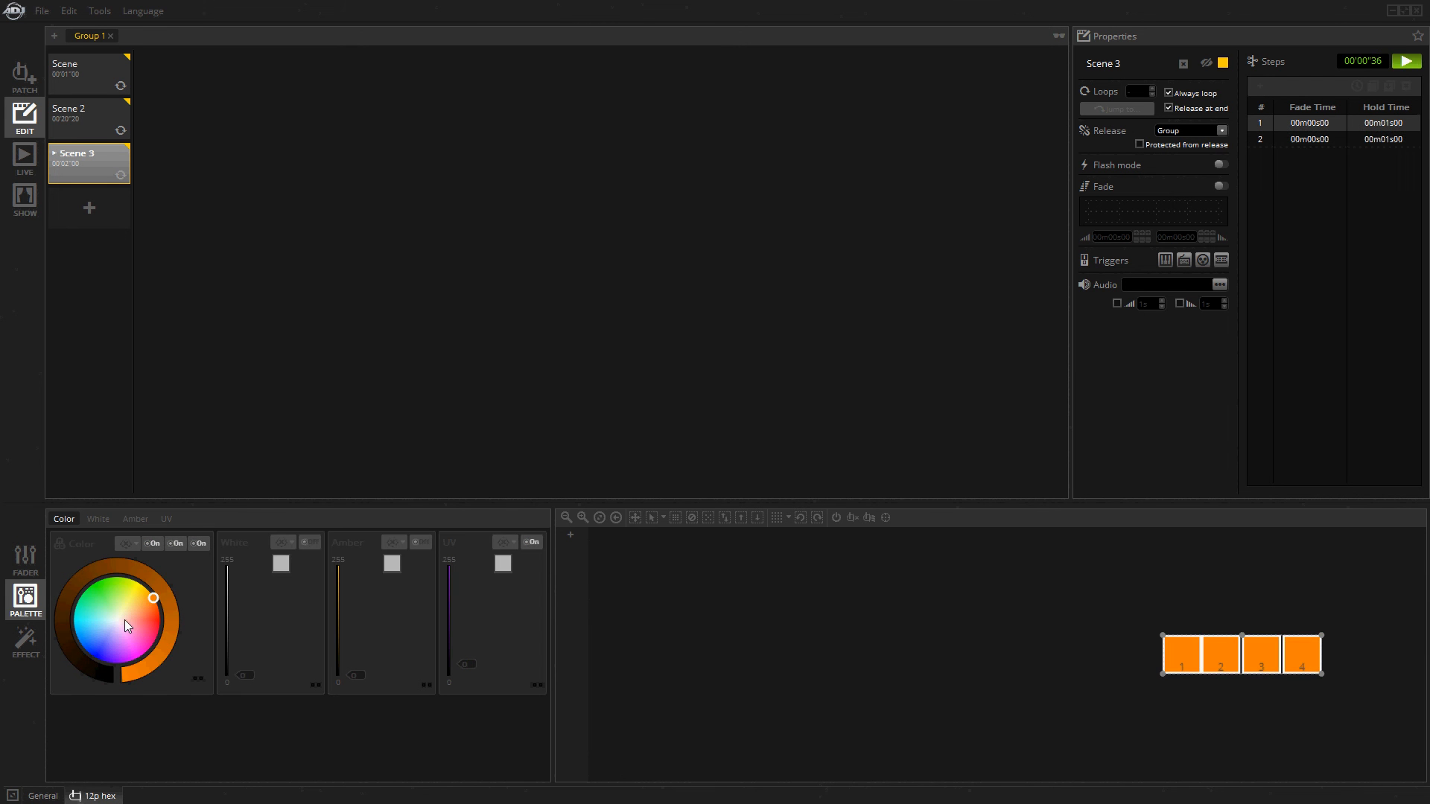
left_click(1406, 61)
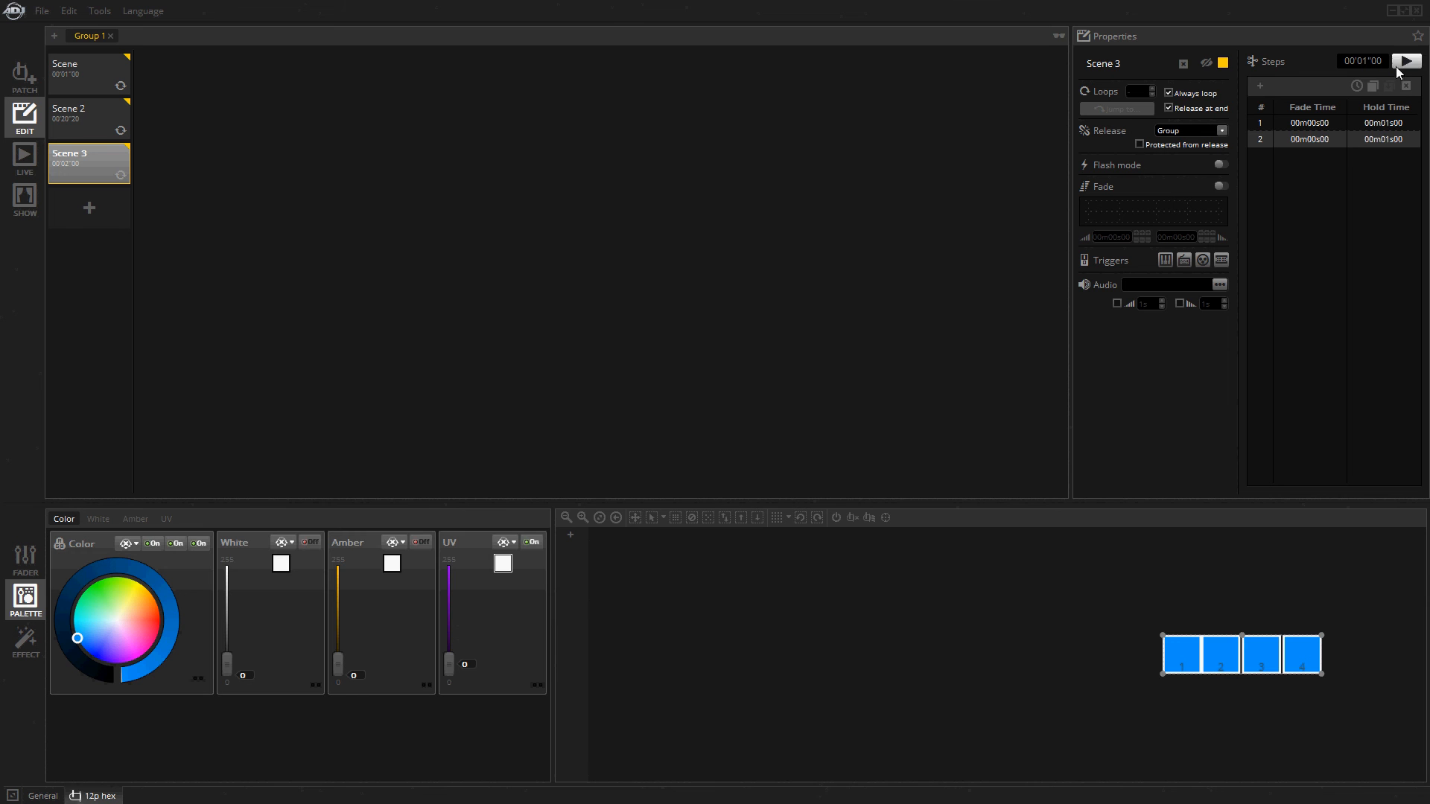
Add a third step to Scene 3 with a linear colour fan from left across the fixtures, from teal green to pink.
left_click(1260, 86)
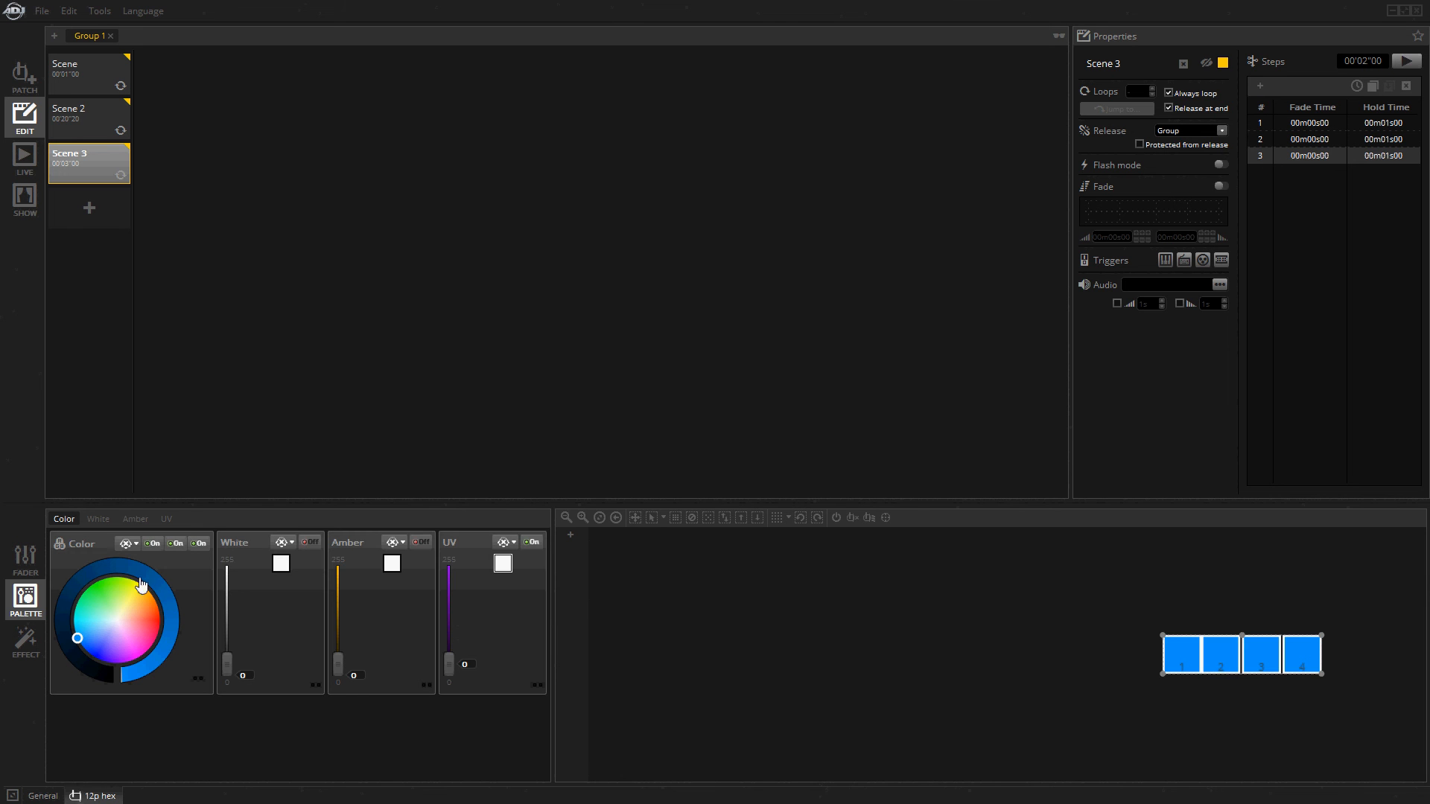
right_click(117, 612)
left_click(128, 630)
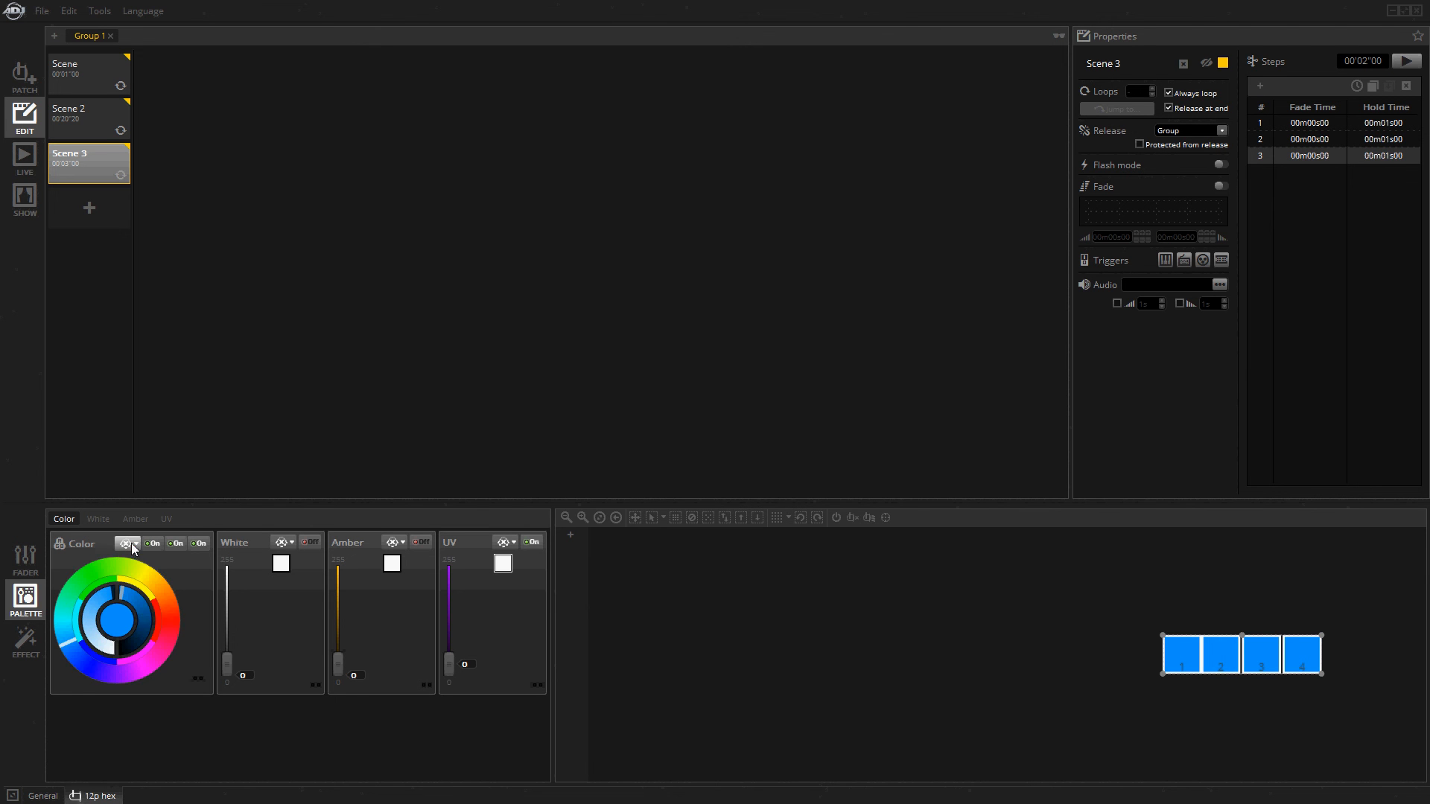
left_click(137, 547)
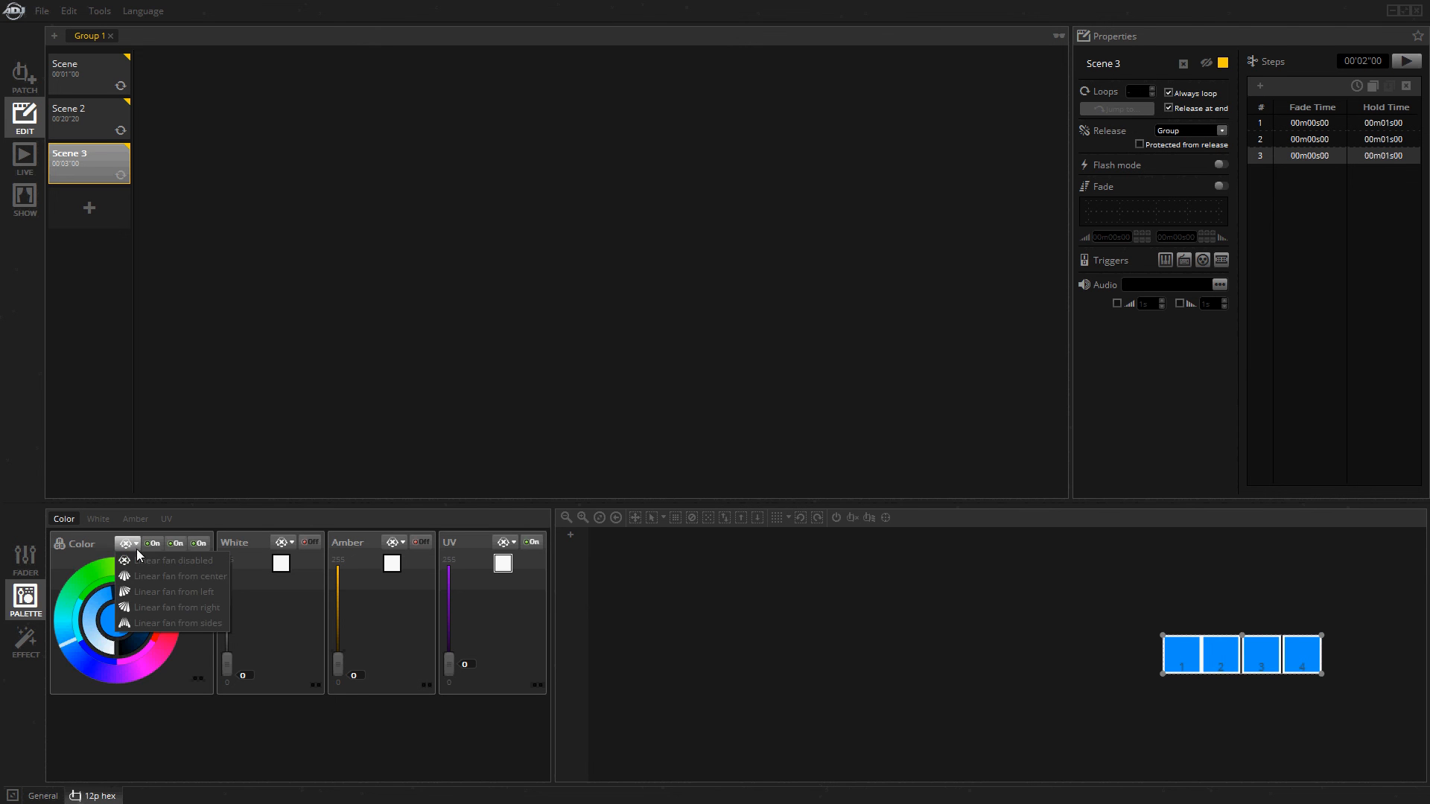
left_click(161, 591)
mouse_move(159, 593)
left_mouse_down()
mouse_move(178, 624)
mouse_move(116, 694)
mouse_move(163, 629)
mouse_move(157, 656)
left_mouse_up()
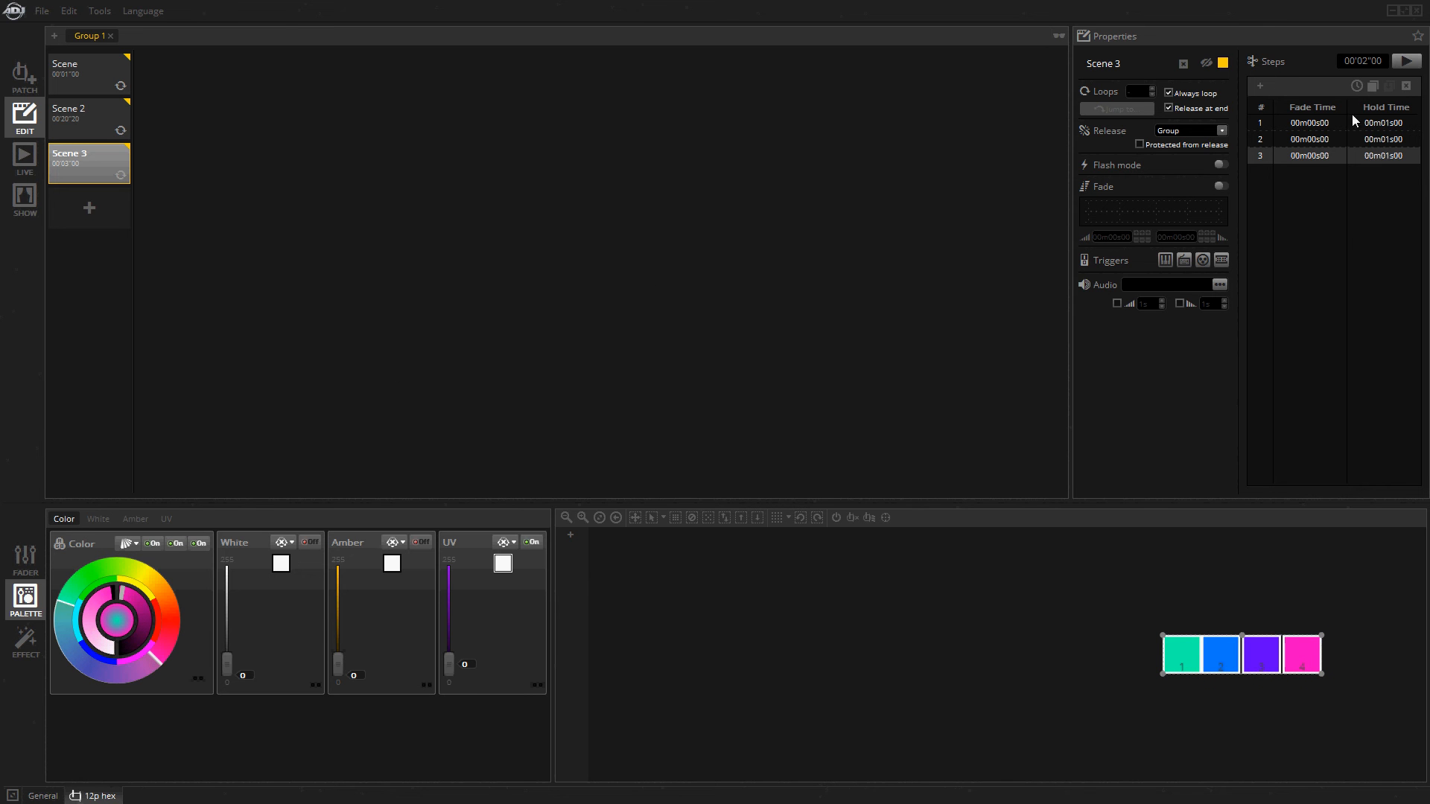
Set all steps of Scene 3 to a 00m01s00 fade time and 00m00s24 hold time, and preview the scene.
left_click(1357, 86)
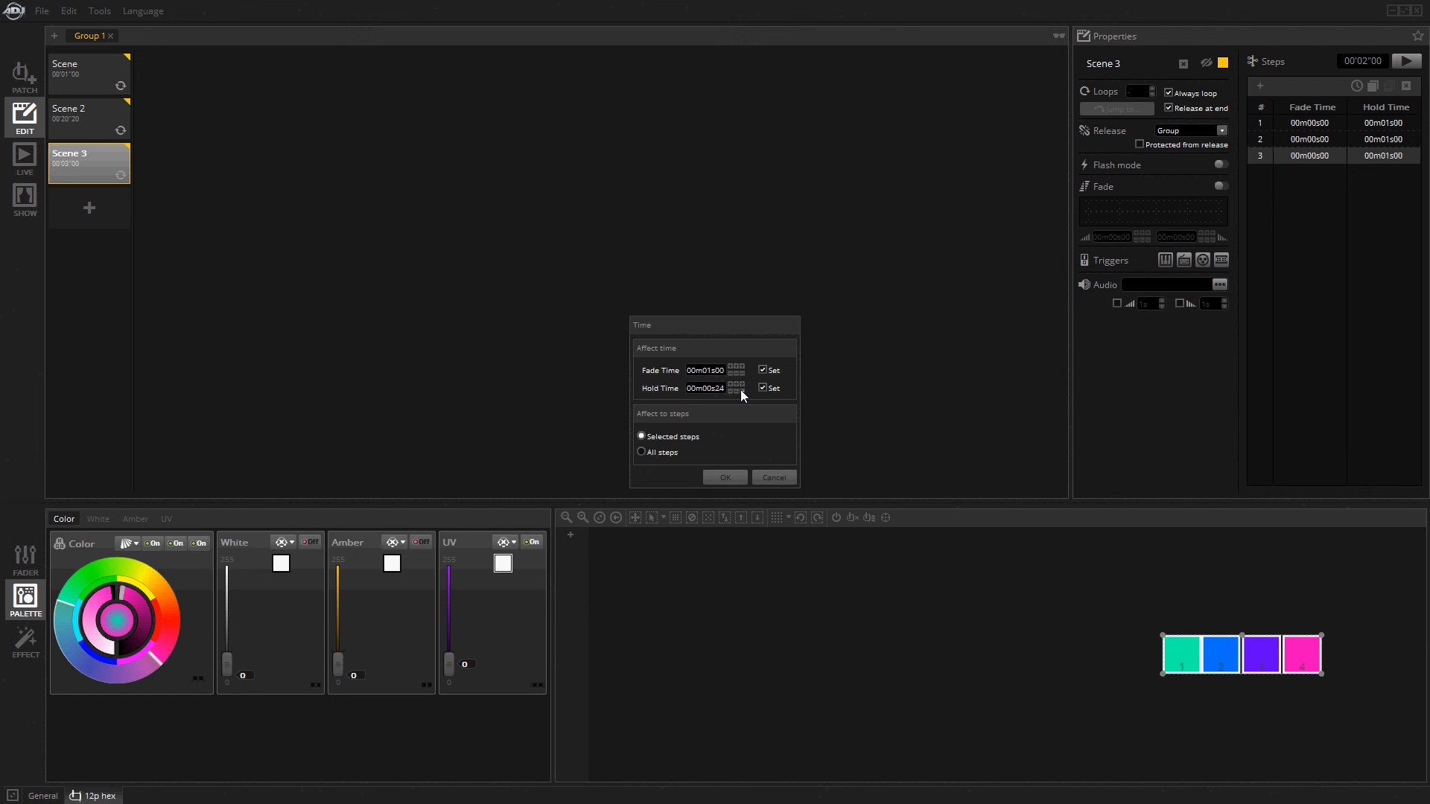
left_click(662, 452)
left_click(729, 475)
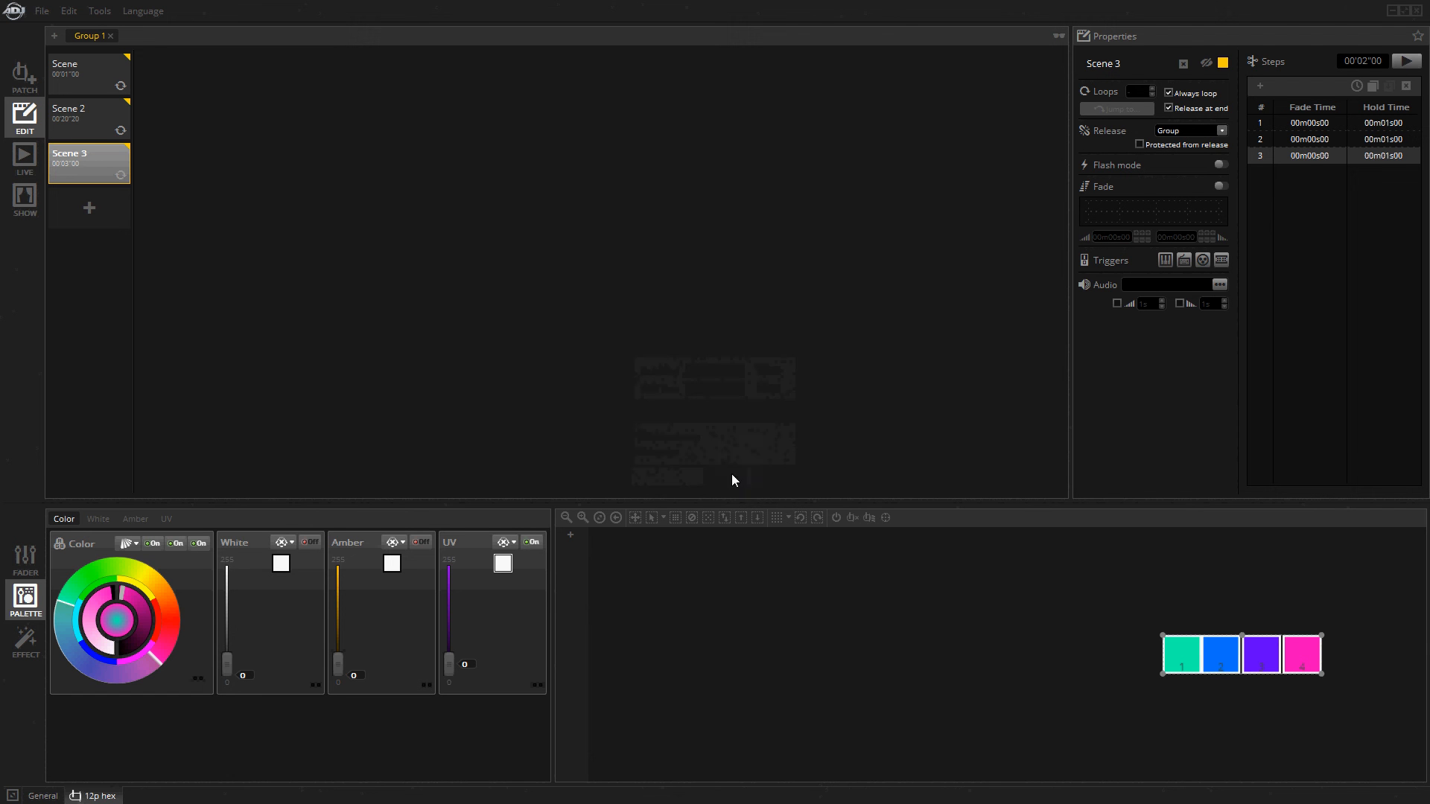
left_click(1406, 60)
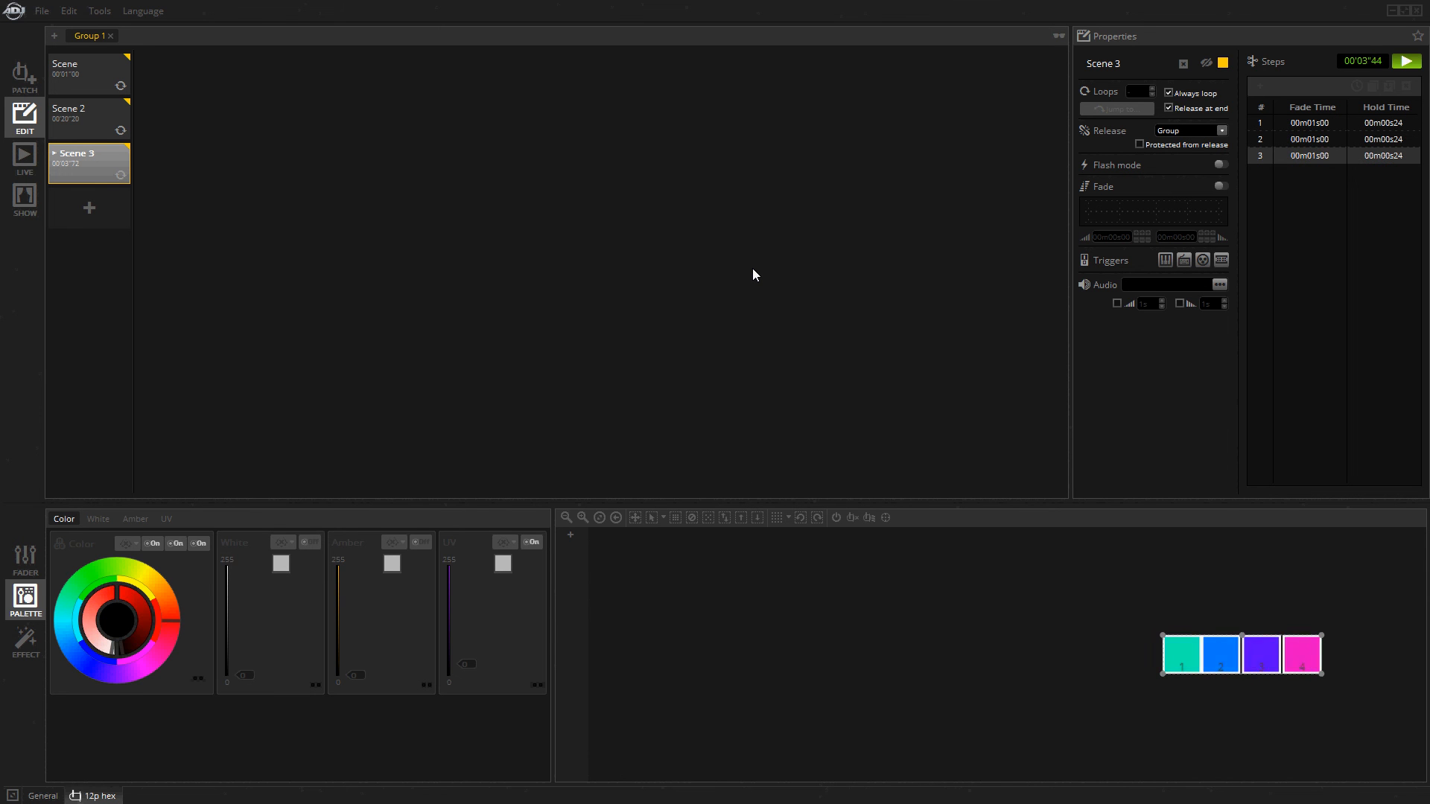
left_click(1407, 61)
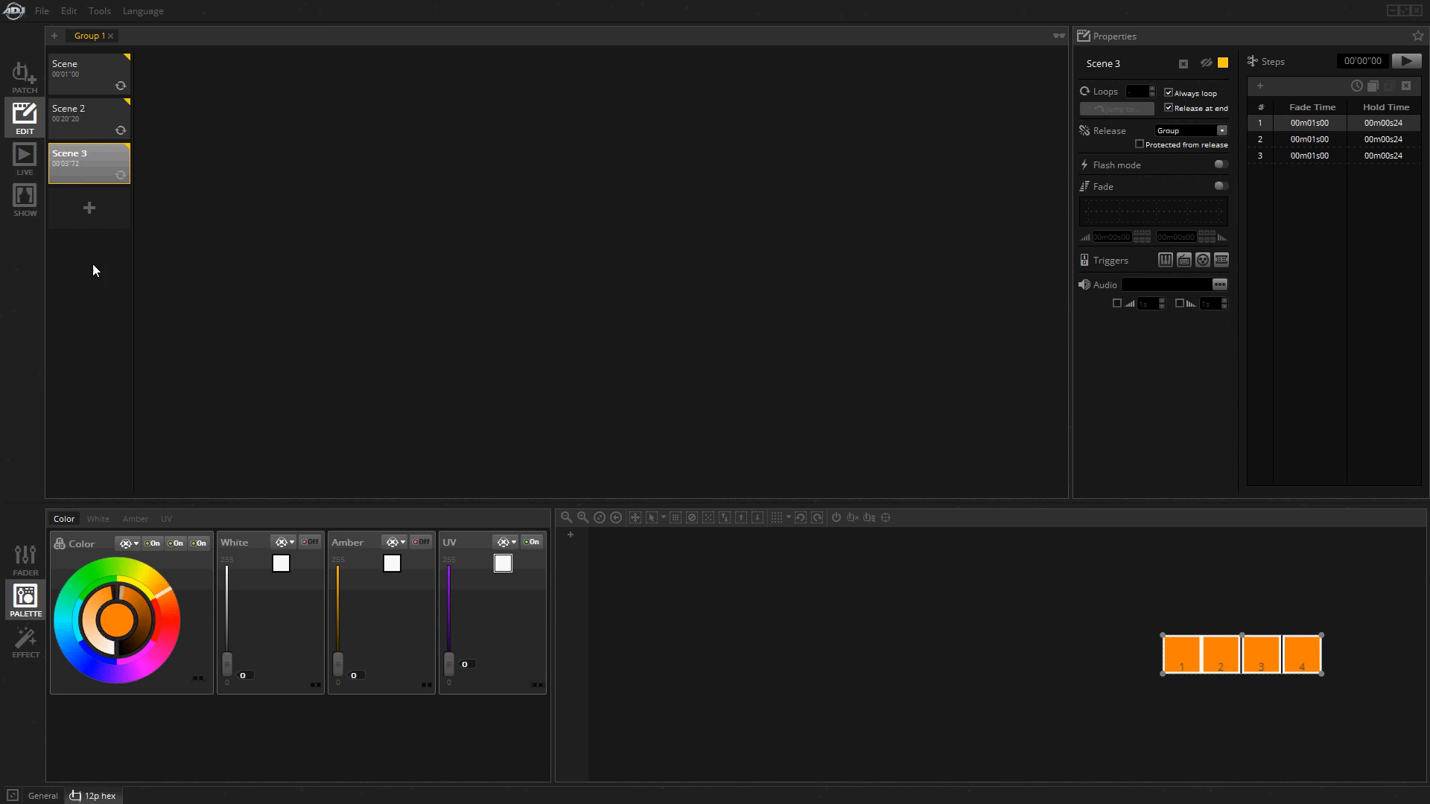
Add a new scene below Scene 3, colour all four fixtures pink and raise their UV to 255.
left_click(90, 210)
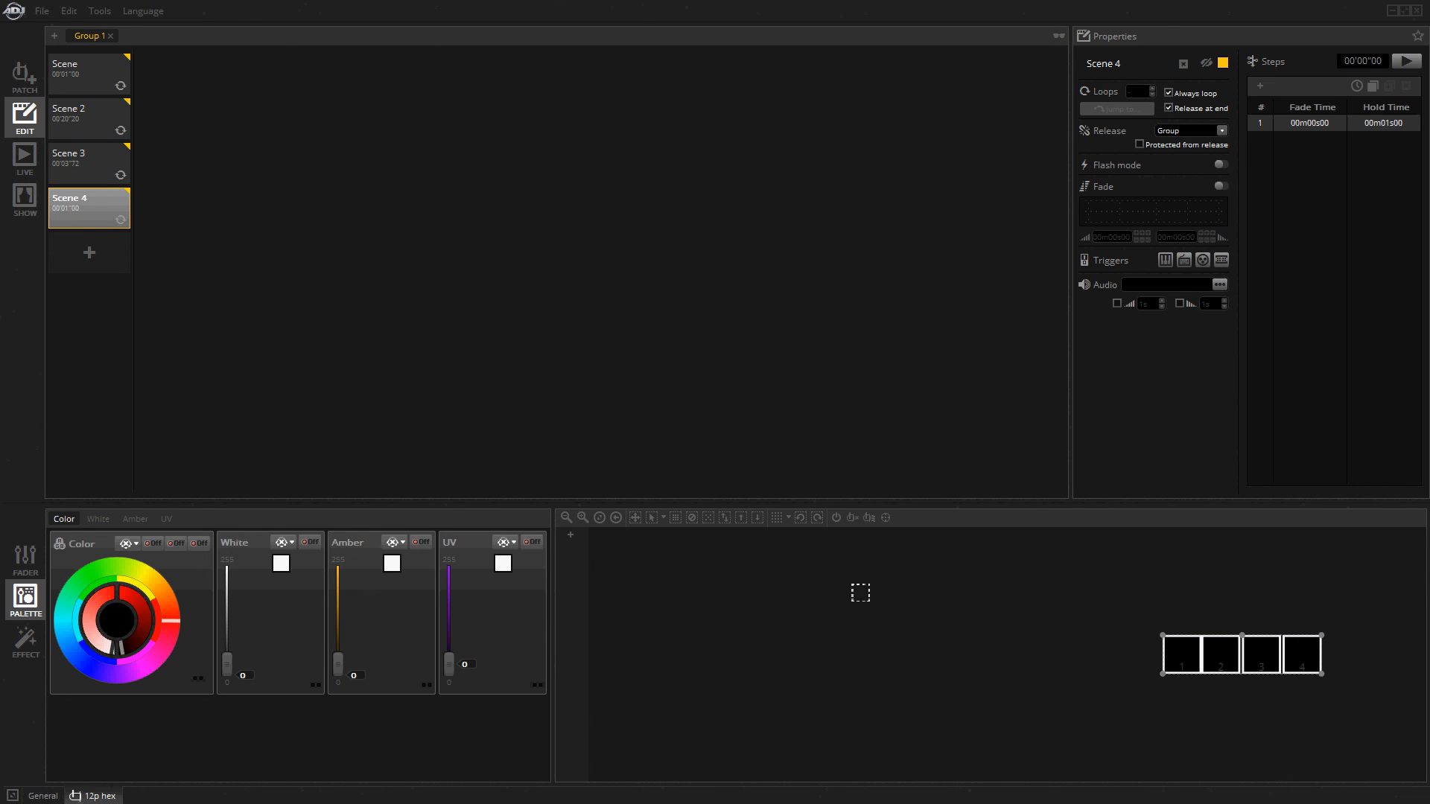
left_click(600, 517)
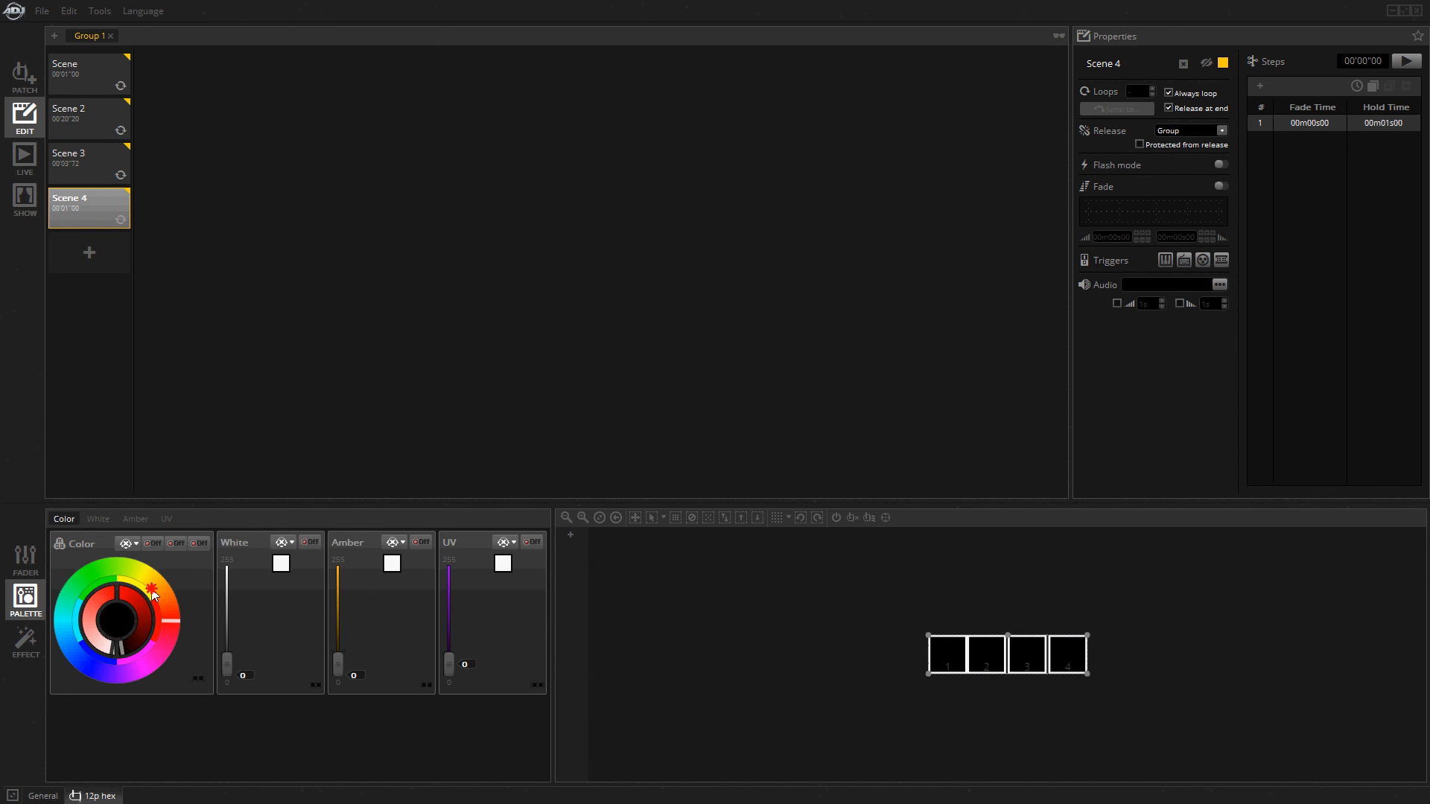
left_click_drag(153, 593, 153, 656)
left_click(449, 663)
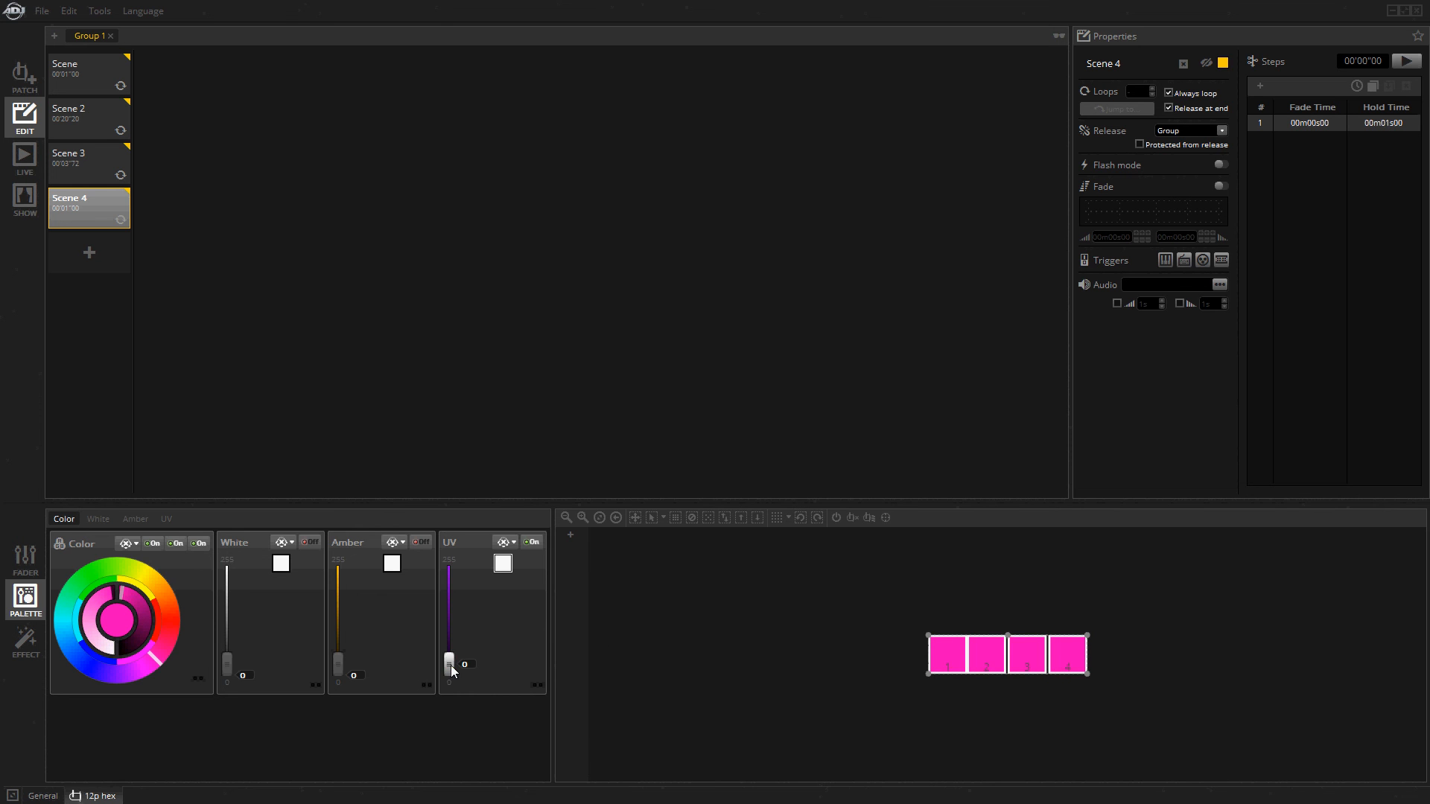
left_click_drag(450, 664, 429, 512)
Lower the selected fixtures' channel 3 to 0 and channel 1 to 16 in Scene 4 with the faders.
left_click(25, 558)
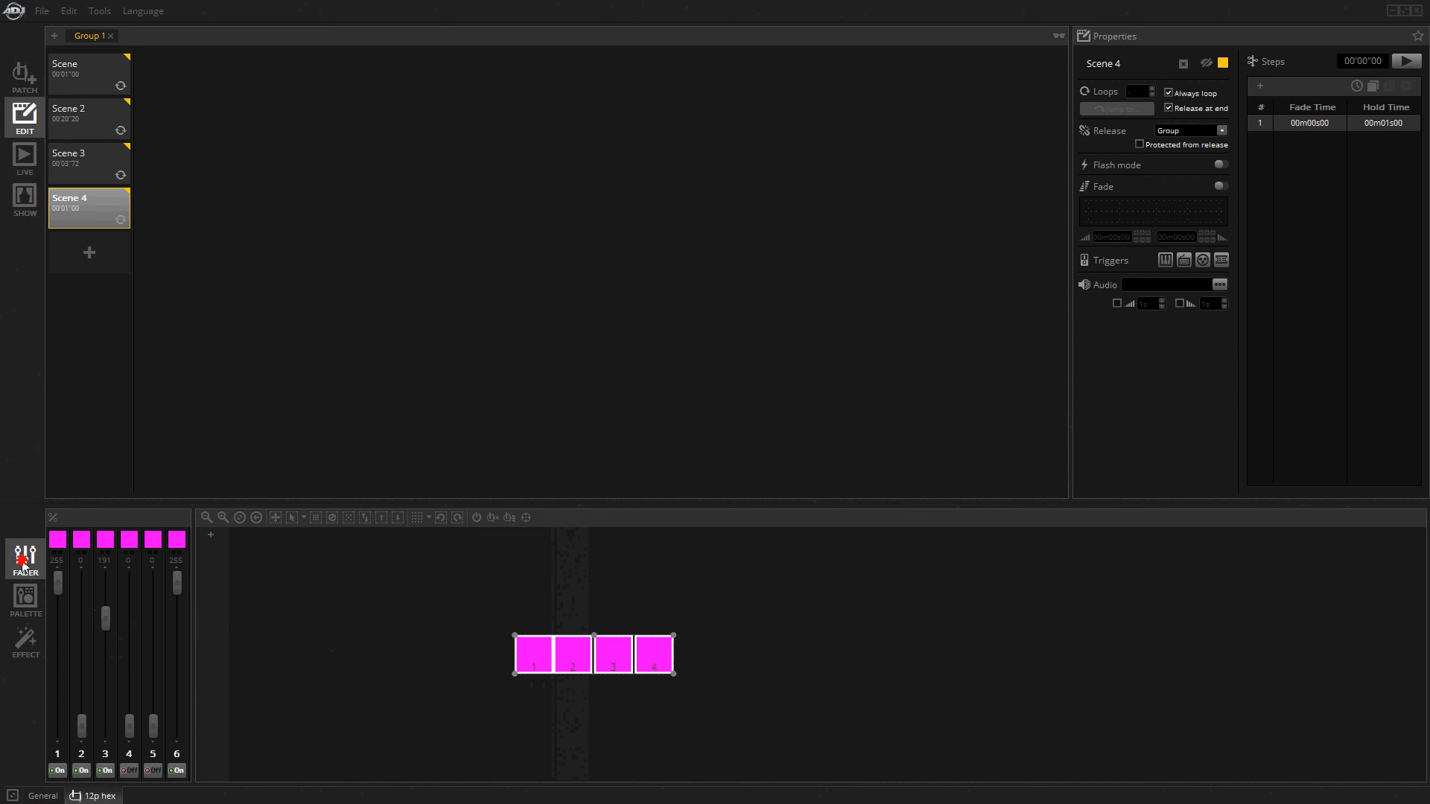
left_click_drag(105, 624, 105, 734)
left_click_drag(60, 610, 67, 718)
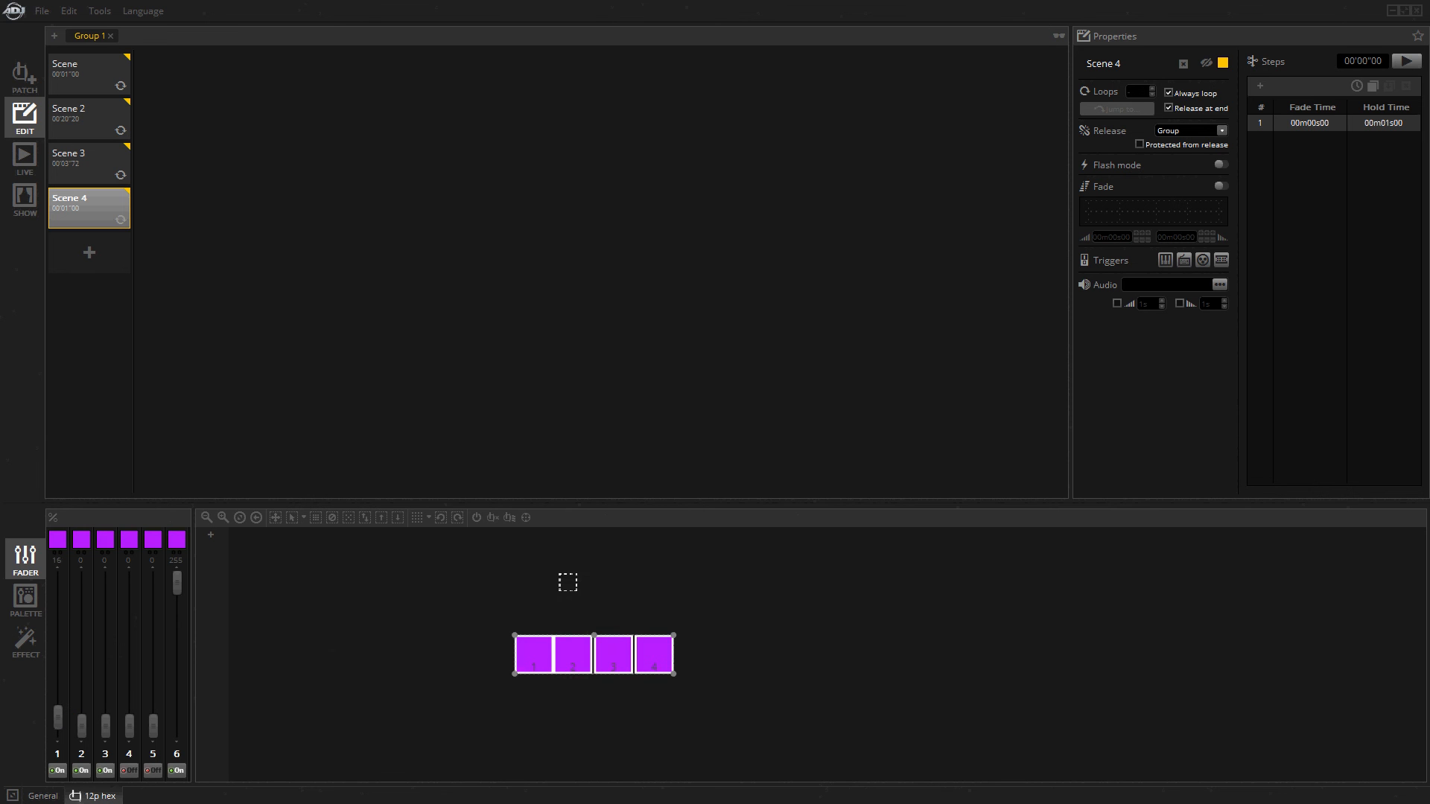
Adjust channel 4 and set channel 1 to 0 on the two middle fixtures in Scene 4, and reselect all four fixtures.
left_click_drag(570, 584, 598, 665)
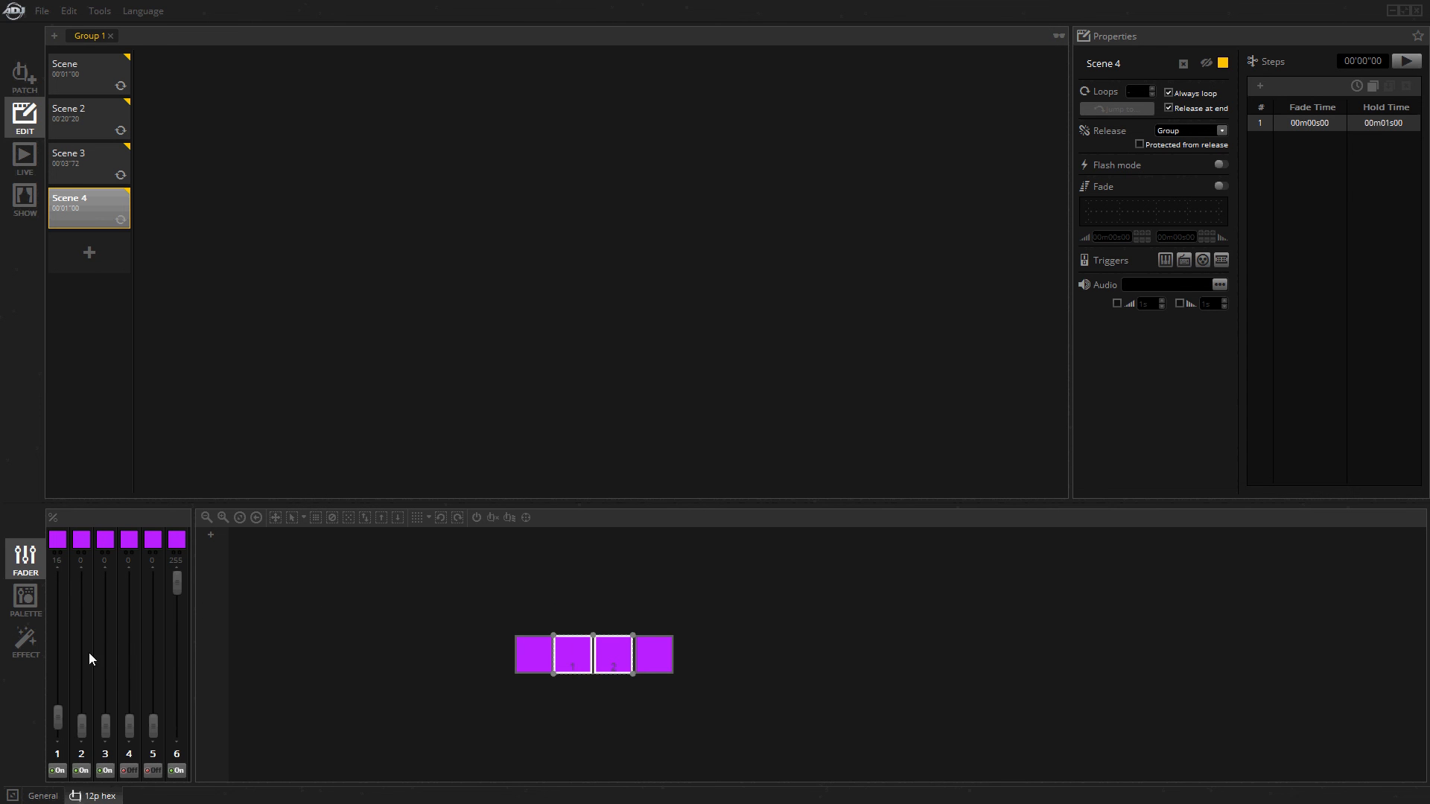
mouse_move(129, 726)
left_mouse_down()
mouse_move(127, 689)
mouse_move(130, 718)
left_mouse_up()
left_click(56, 761)
left_click_drag(478, 596, 753, 676)
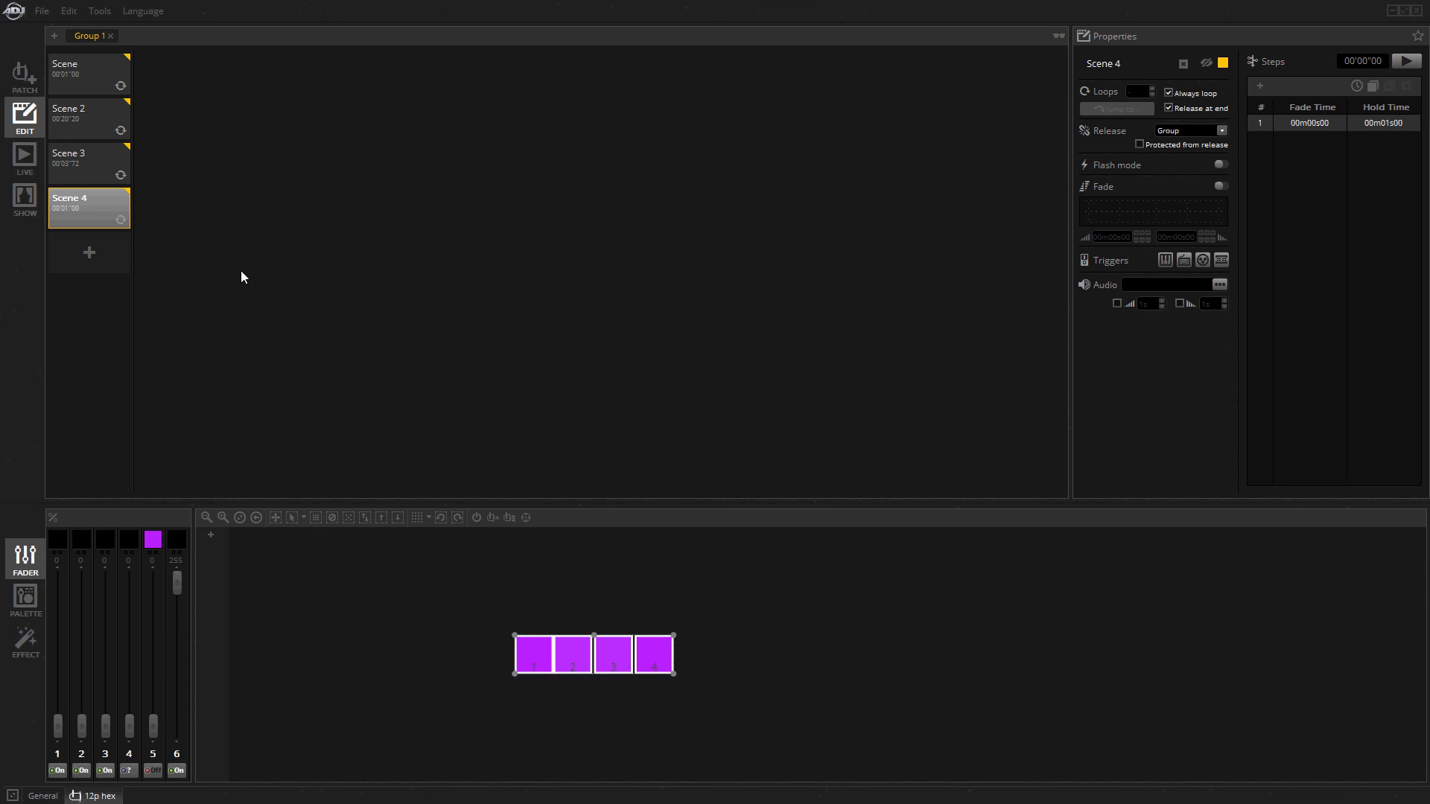
Delete the first scene, named Scene, from Group 1.
left_click(103, 64)
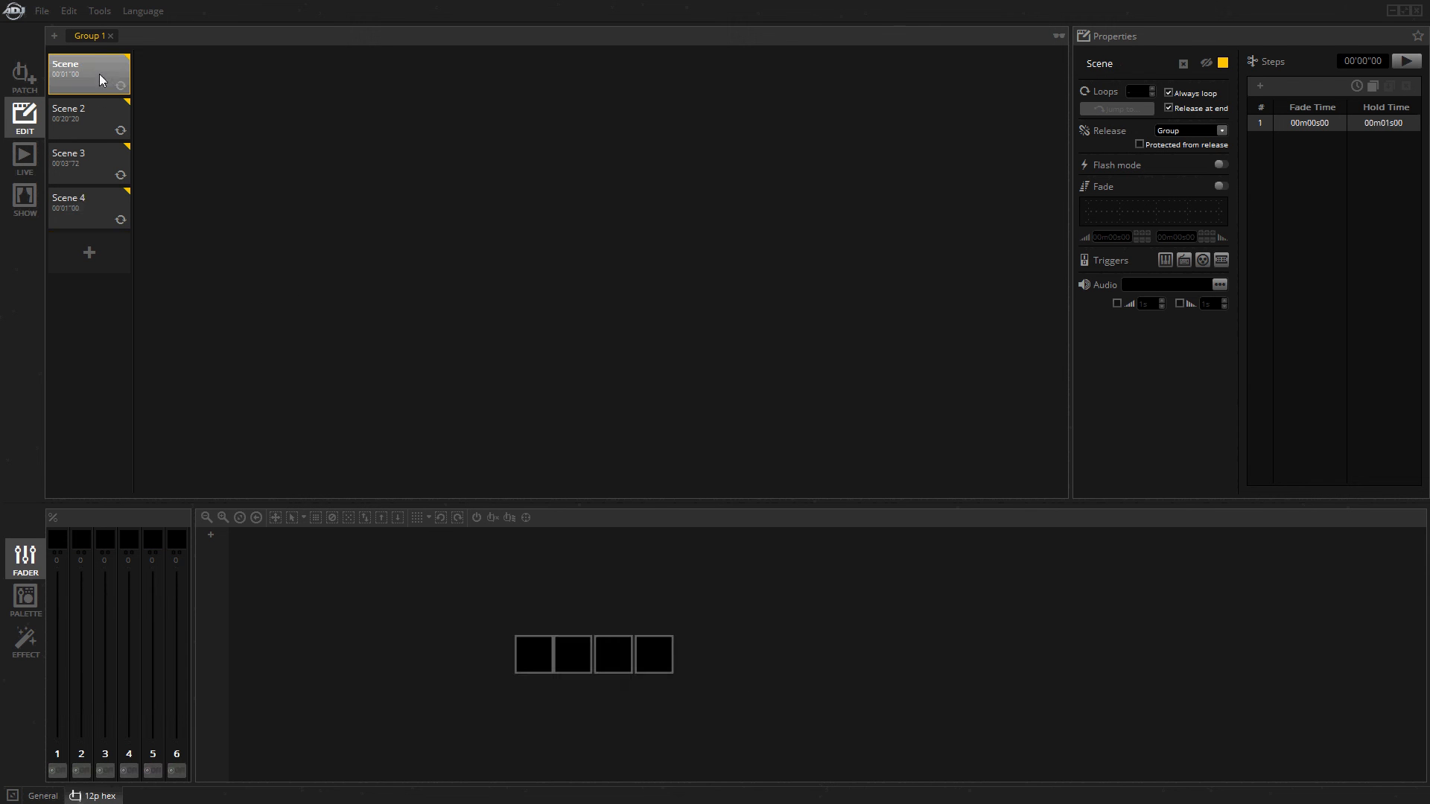
right_click(96, 73)
left_click(124, 96)
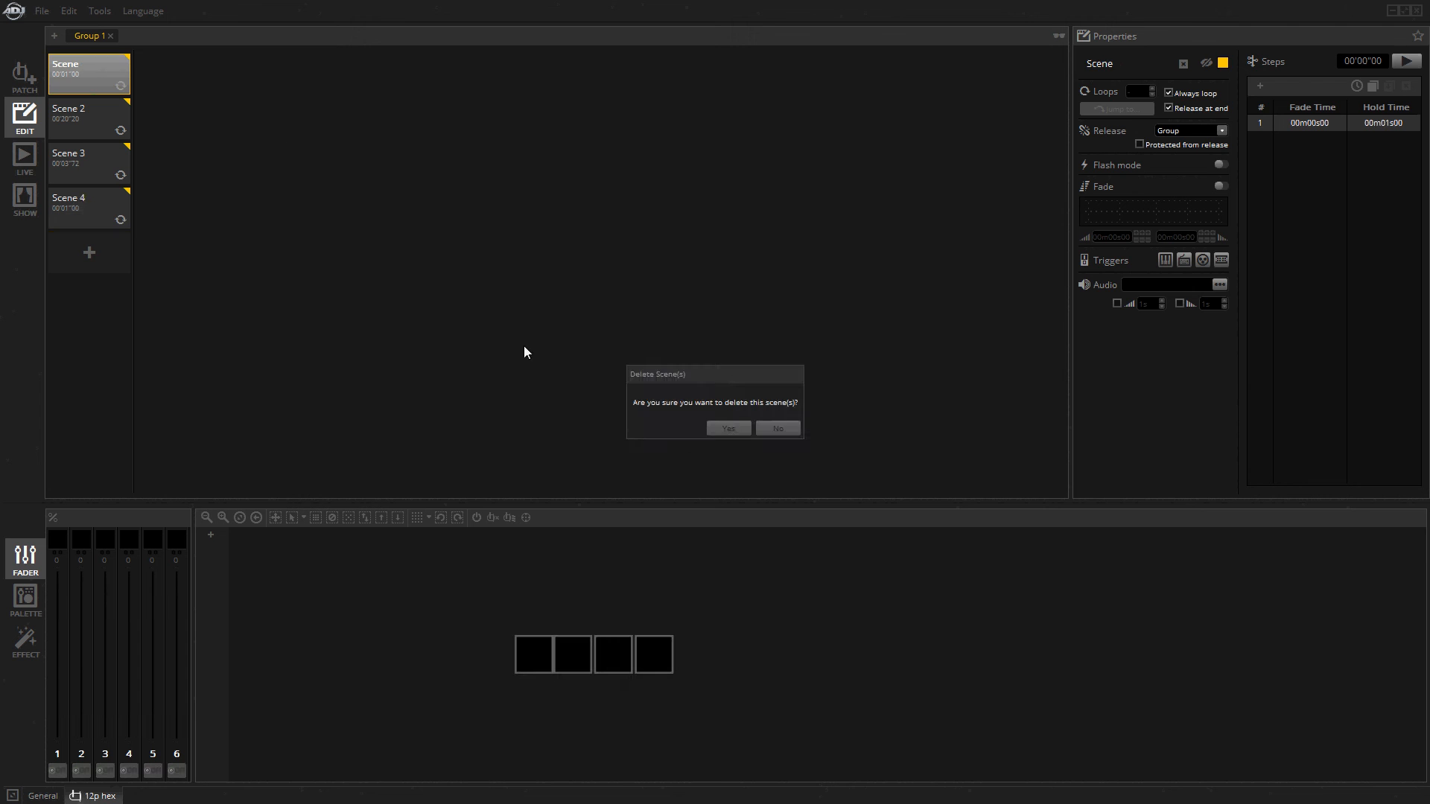
left_click(727, 429)
Review Scenes 2, 3 and 4, checking each step of Scene 2 with all four fixtures selected, and deselect the scenes.
left_click(93, 117)
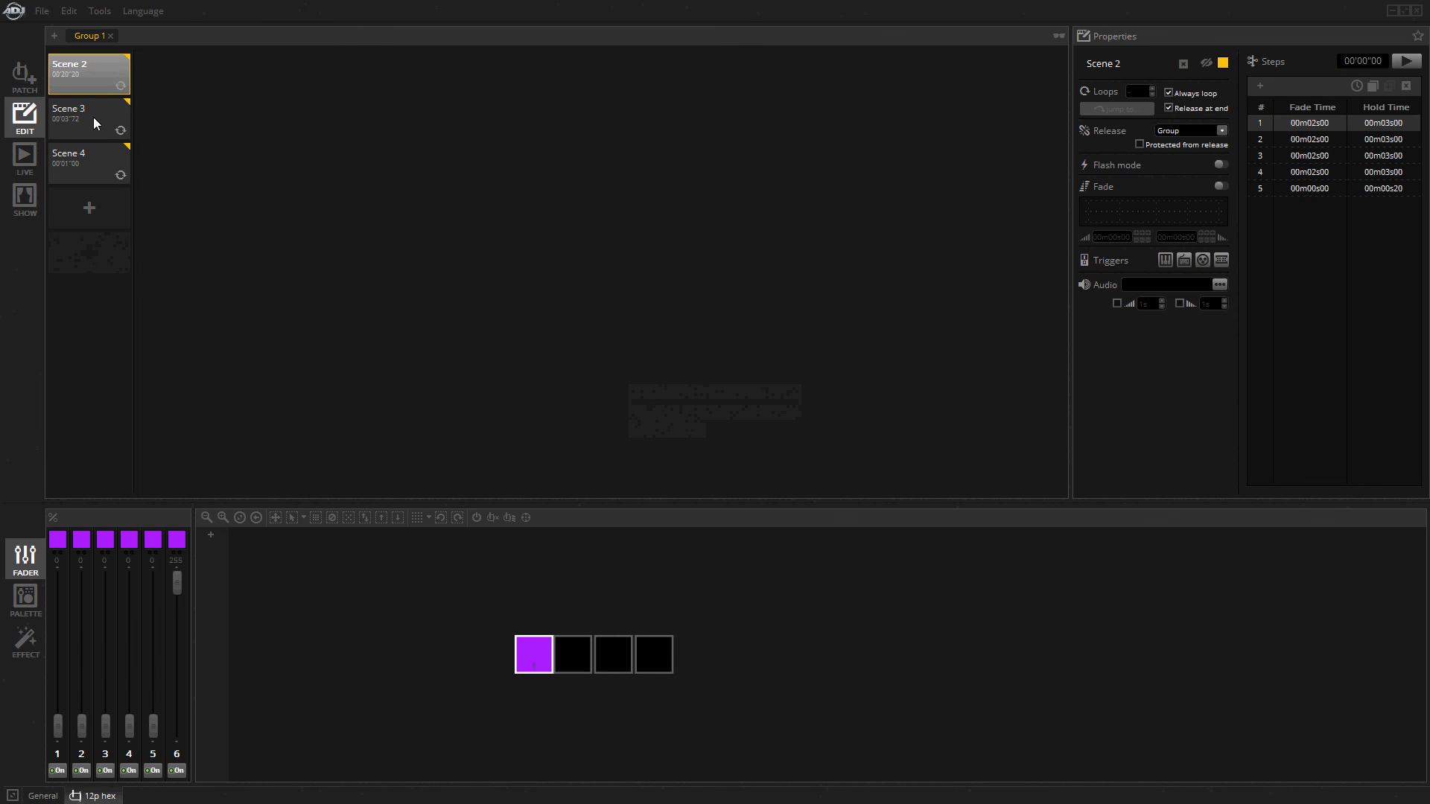
left_click(93, 169)
left_click(92, 127)
left_click(100, 84)
left_click_drag(498, 602, 768, 650)
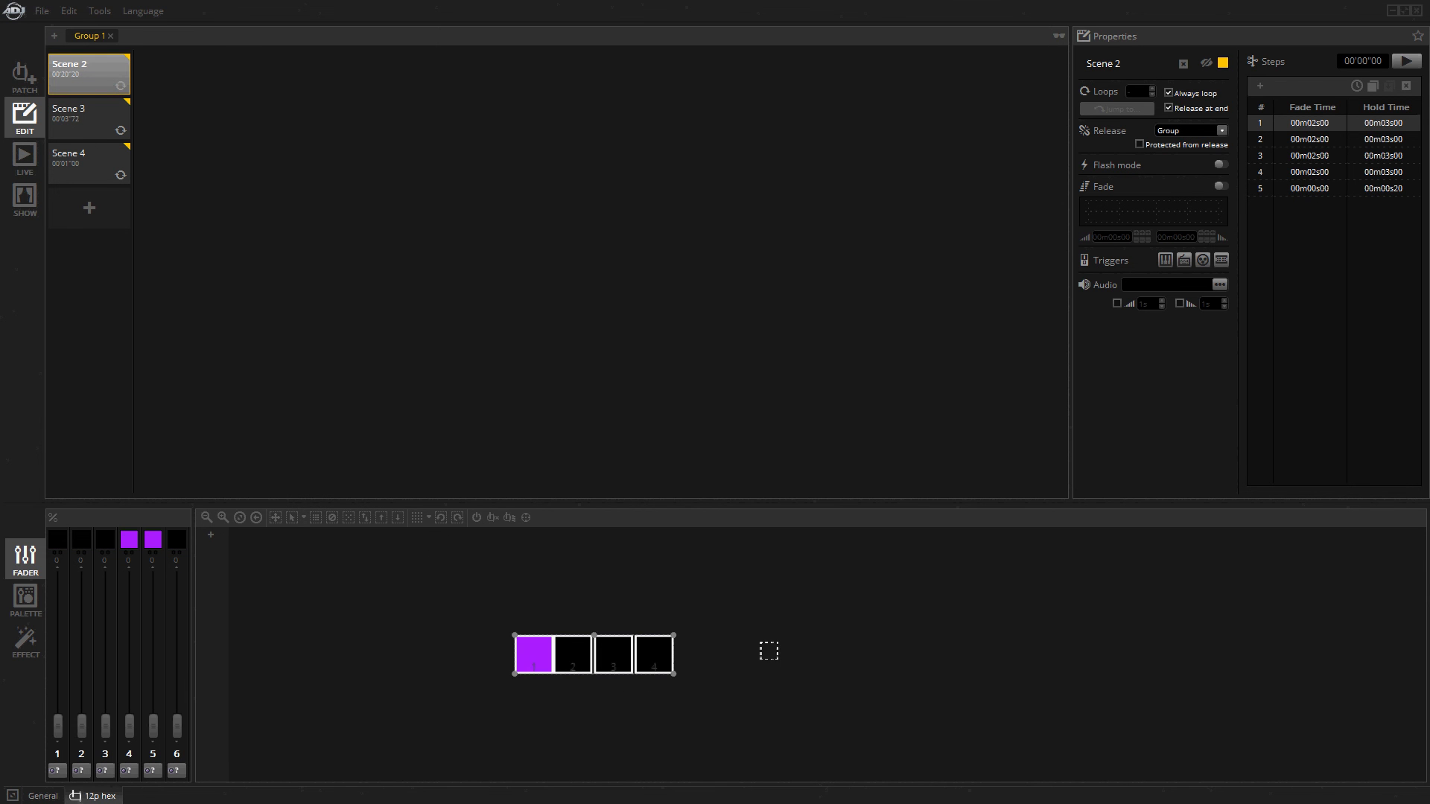
left_click(1297, 140)
left_click(1310, 155)
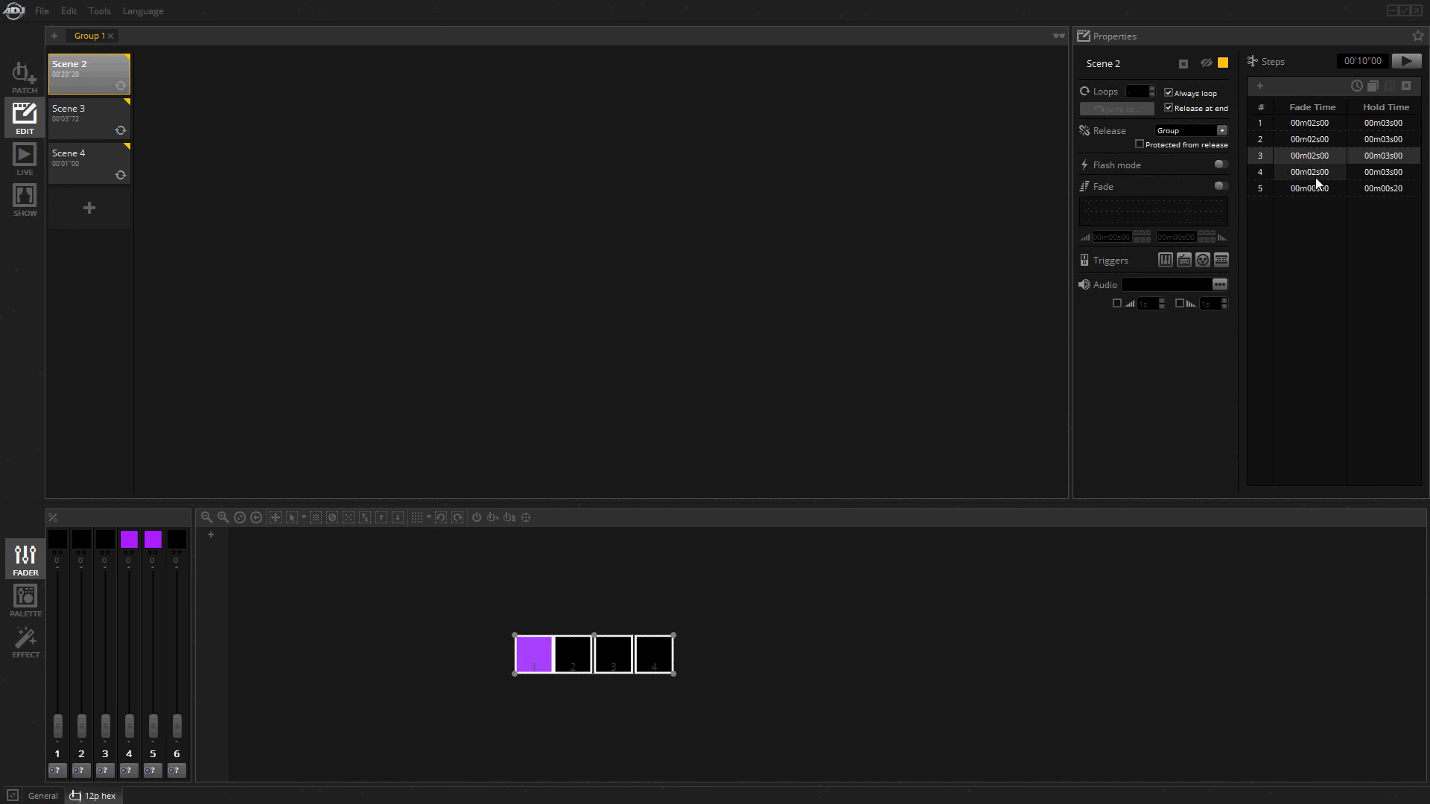
left_click(1315, 174)
left_click(1315, 189)
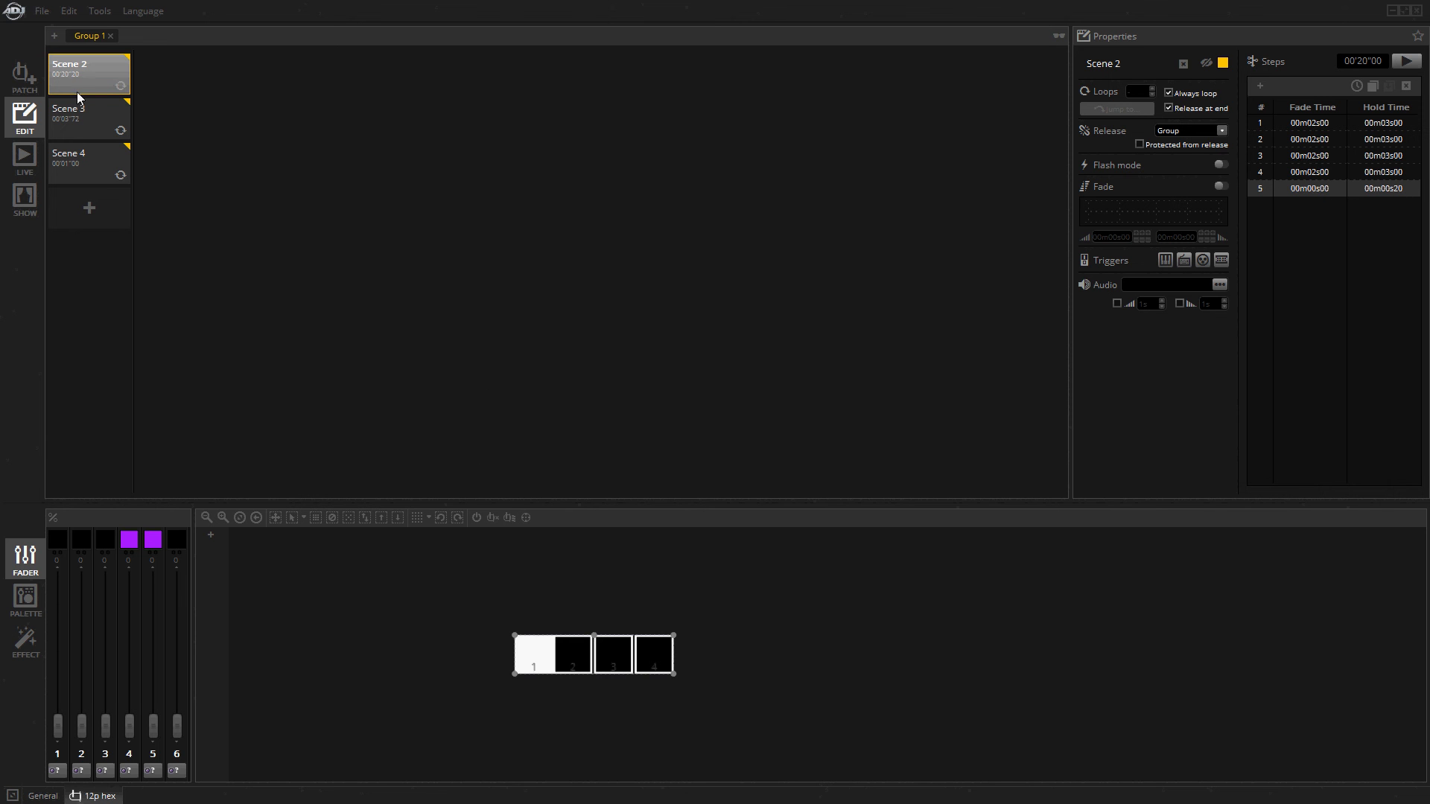
left_click(91, 110)
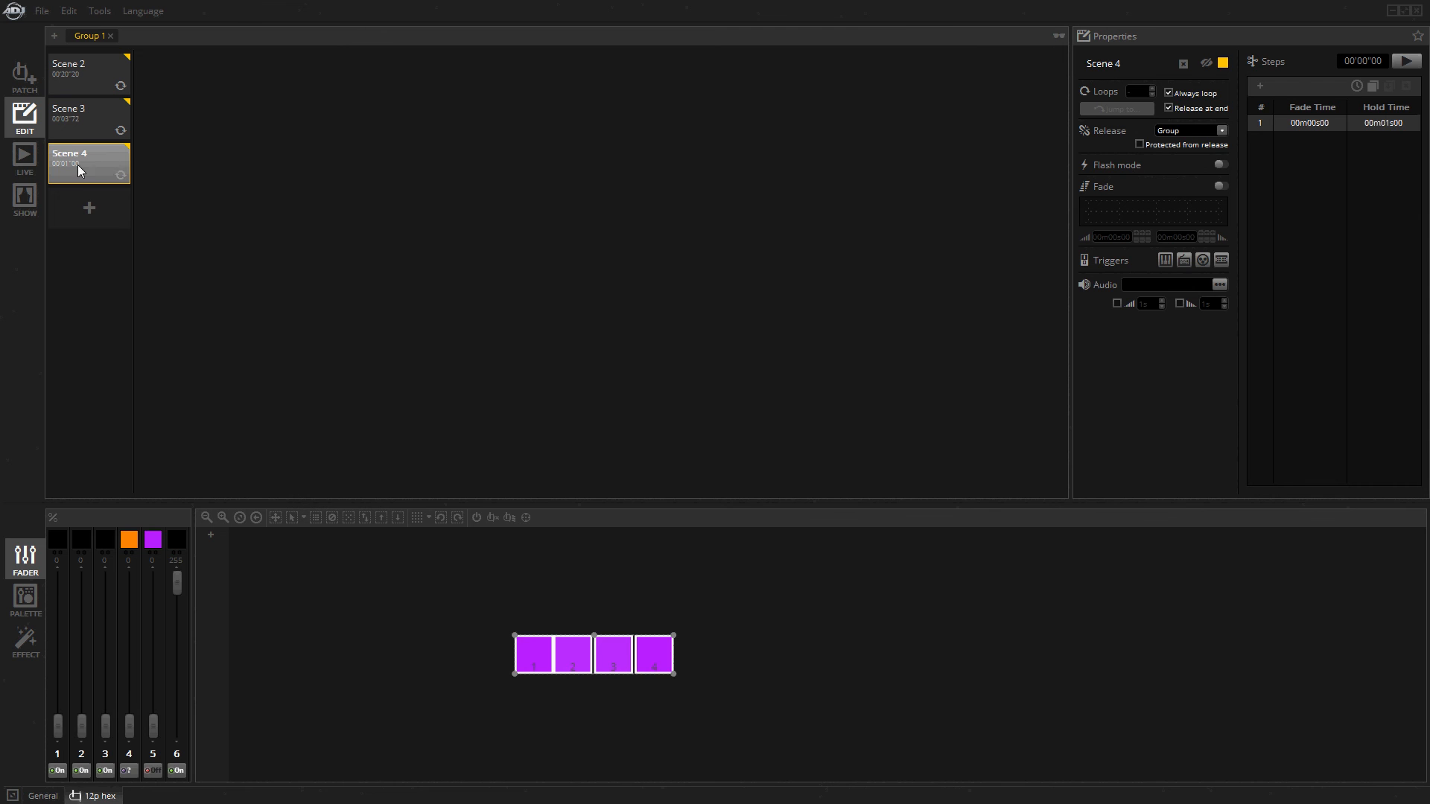
left_click(163, 218)
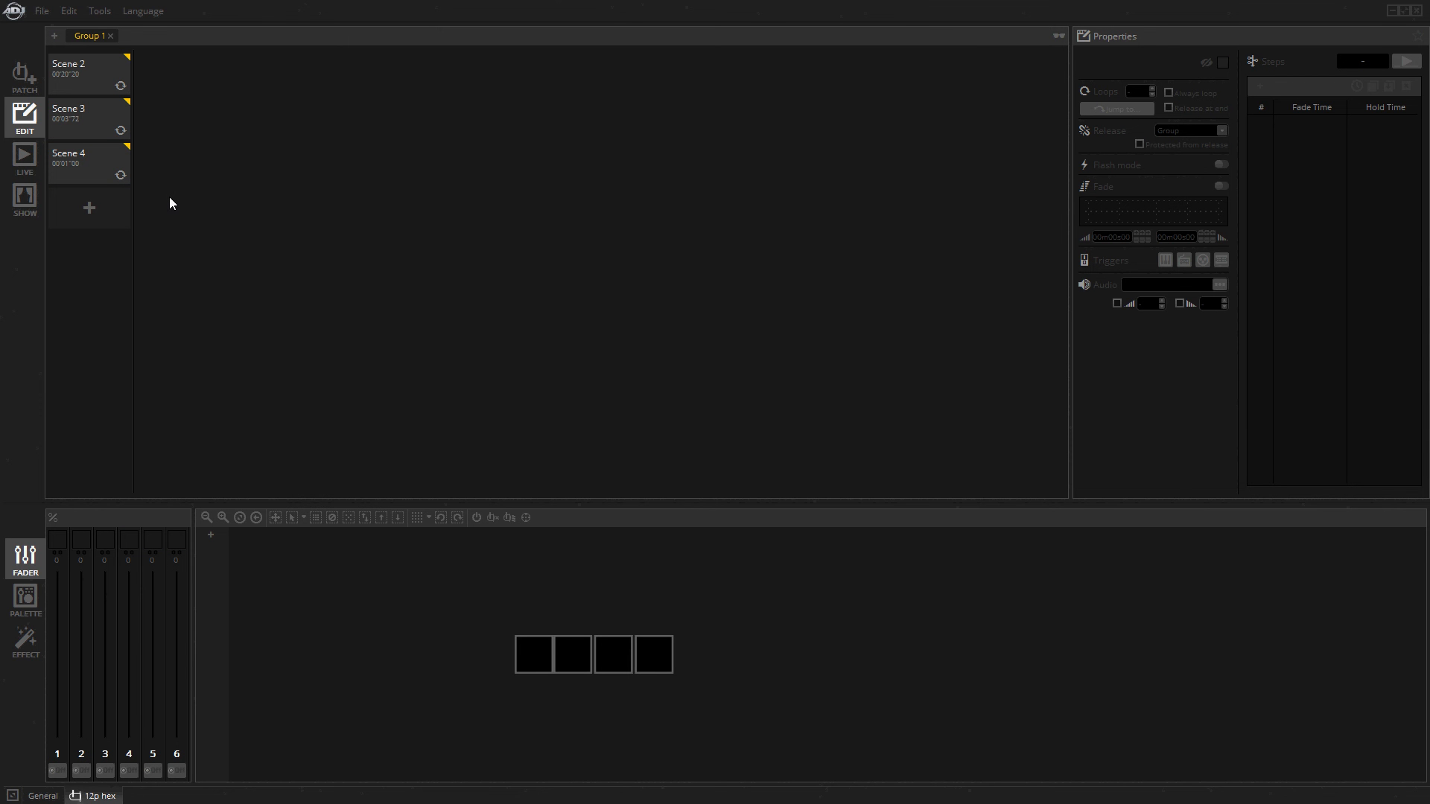
Open the Stand Alone tool, call up Clear Memory for the MyDMX3 device and dismiss its prompt.
left_click(99, 10)
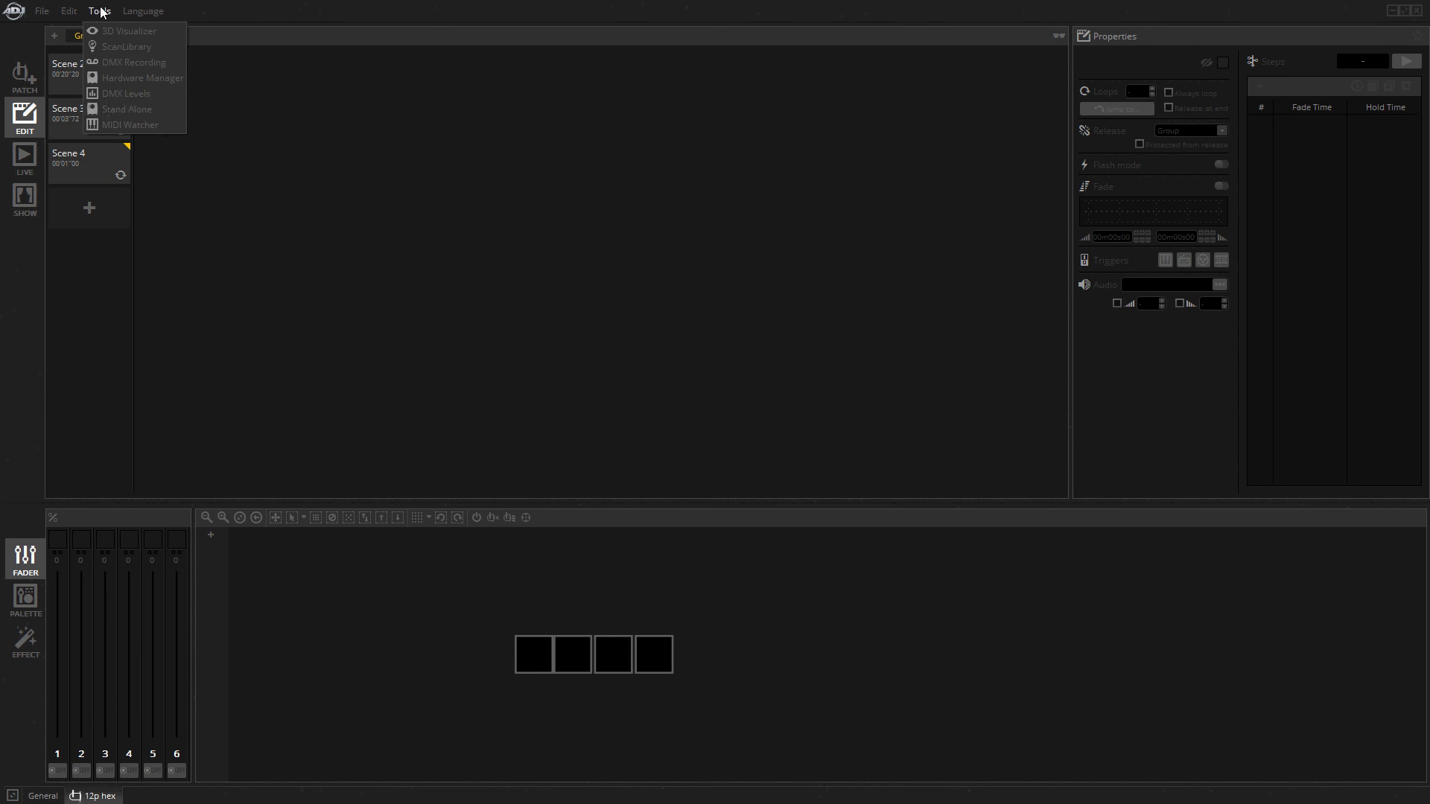
left_click(138, 109)
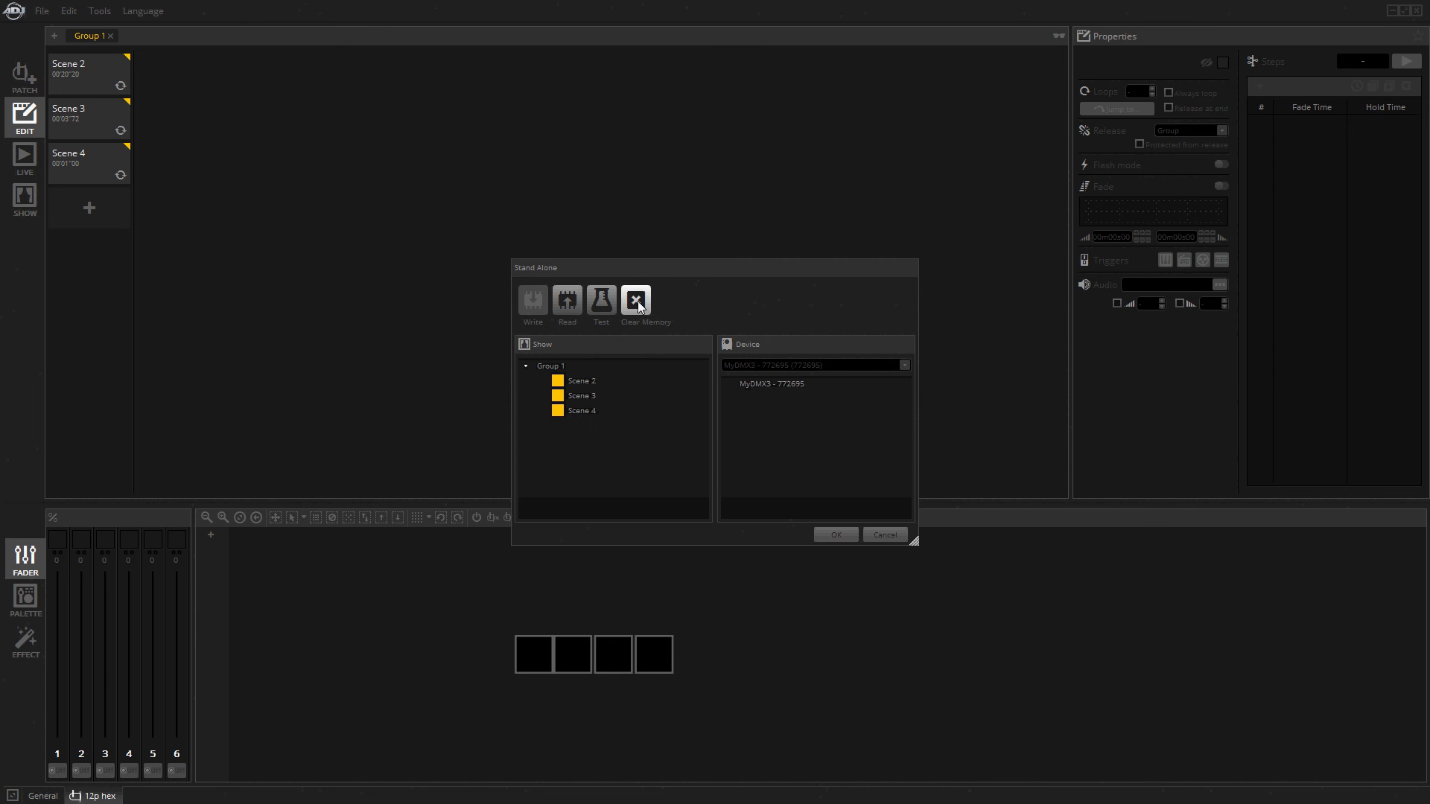
left_click(637, 301)
left_click(776, 431)
Add Scene 2, Scene 3 and Scene 4 from the show to the MyDMX3 device's scene list.
left_click(581, 382)
left_click_drag(583, 386, 746, 417)
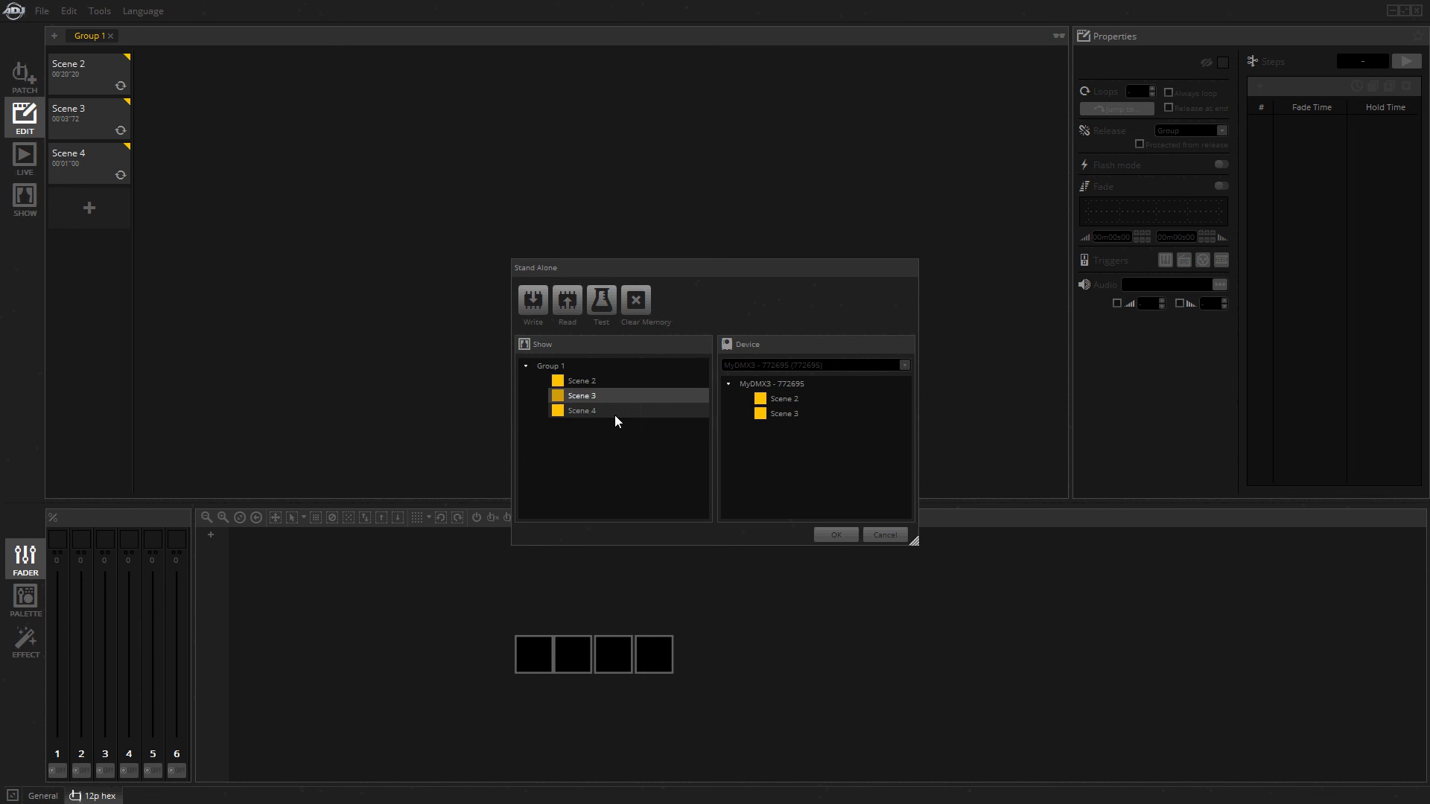
left_click_drag(615, 413, 795, 443)
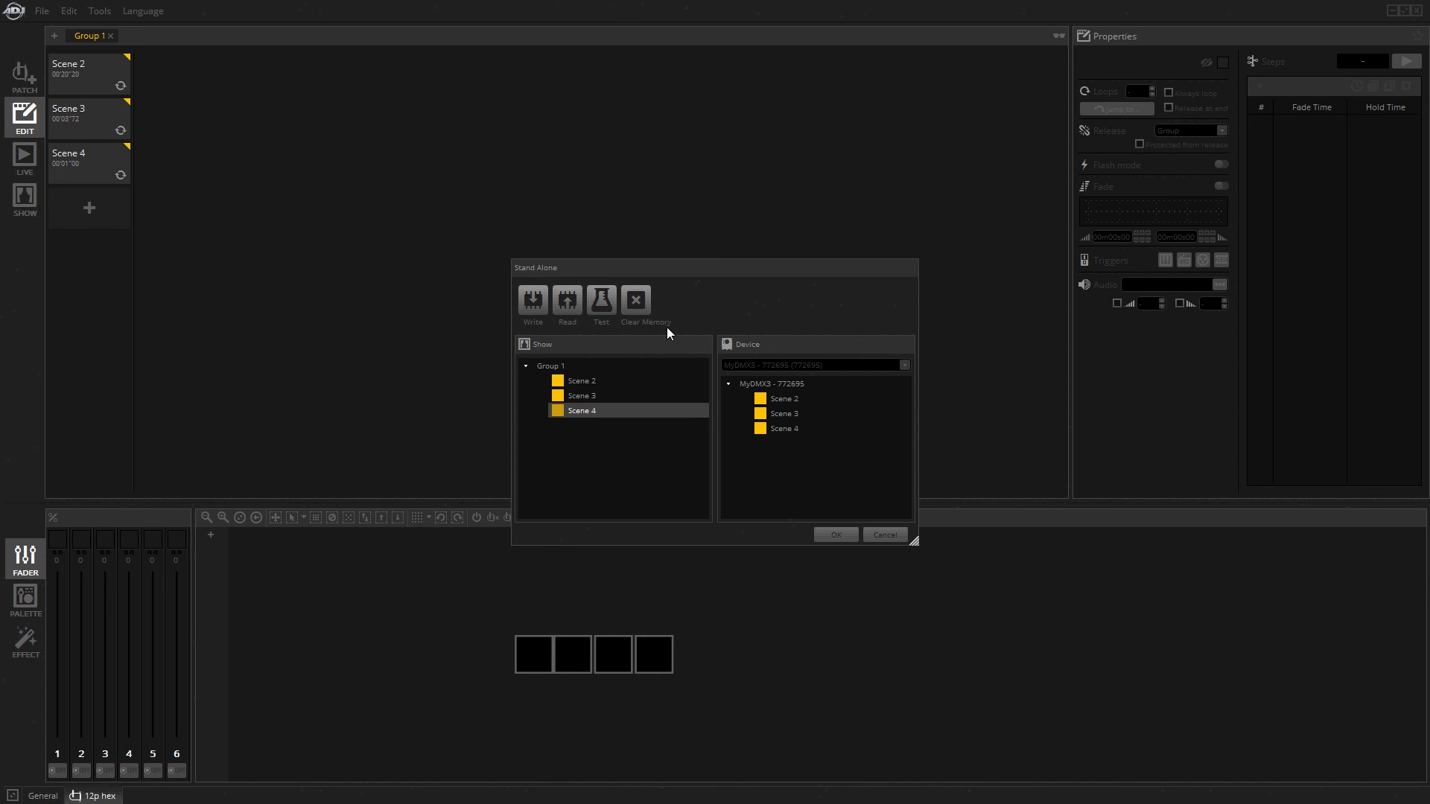
Write the listed Scene 2, Scene 3 and Scene 4 to the MyDMX3 device's memory and close the Stand Alone tool.
left_click_drag(668, 262, 695, 244)
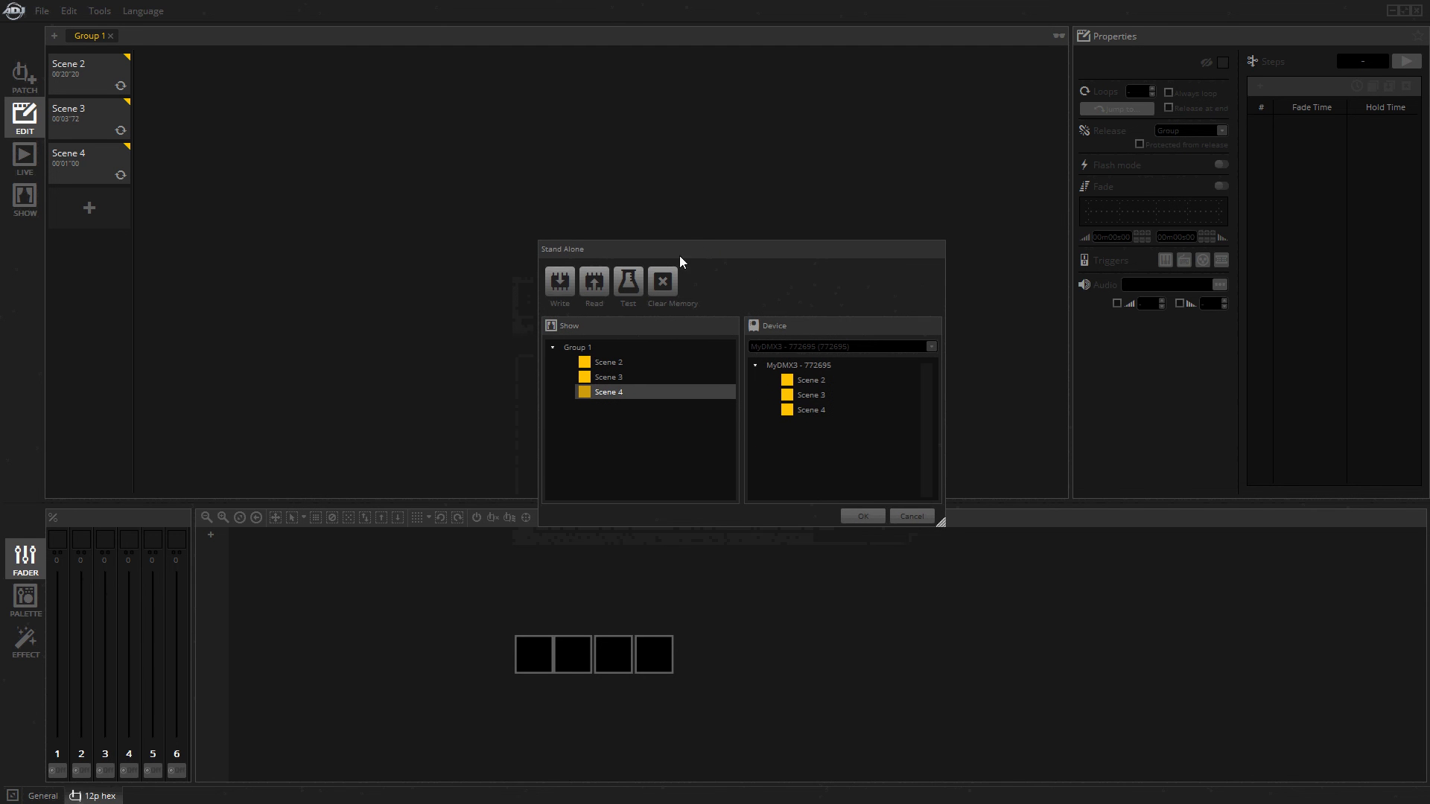
left_click(560, 283)
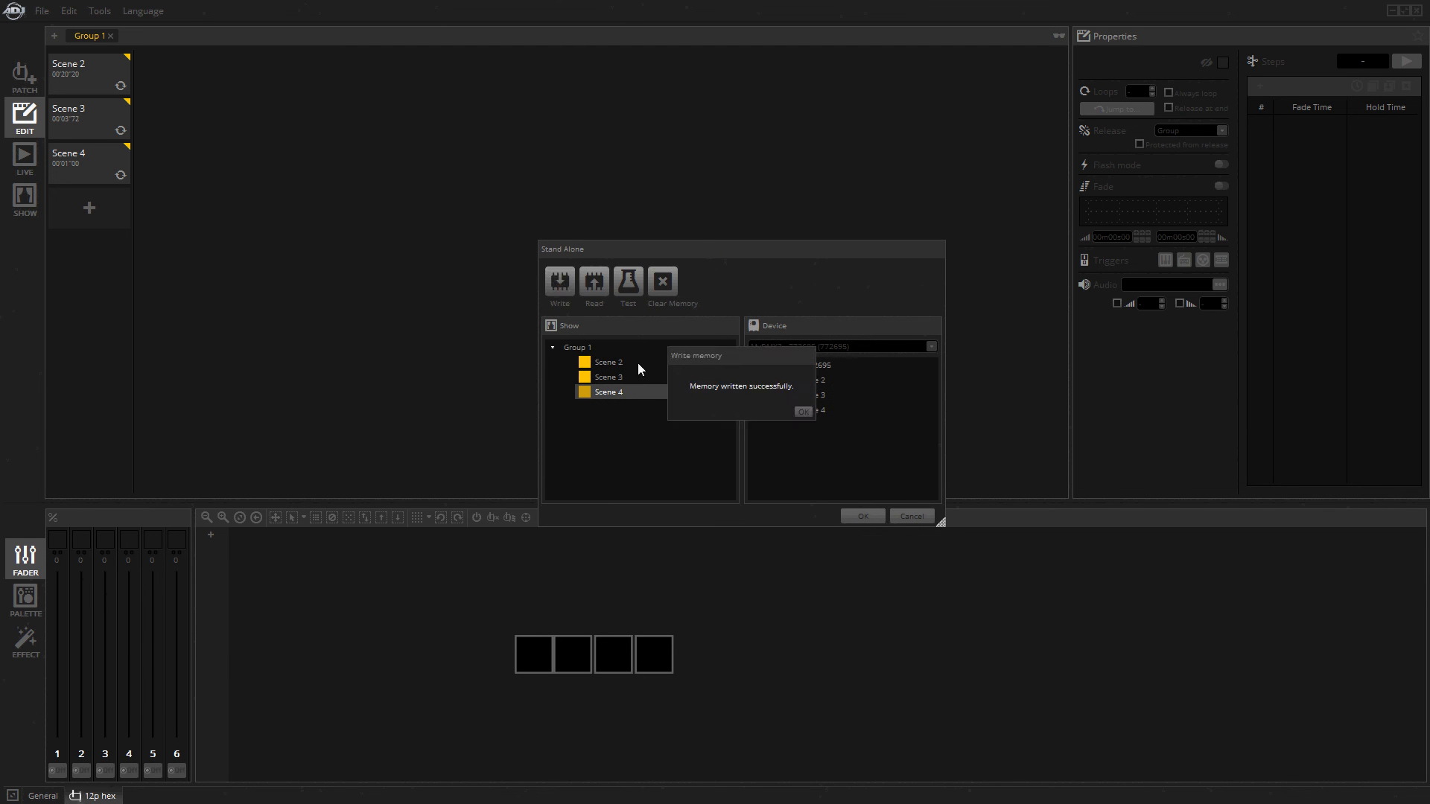
left_click(803, 411)
left_click(862, 516)
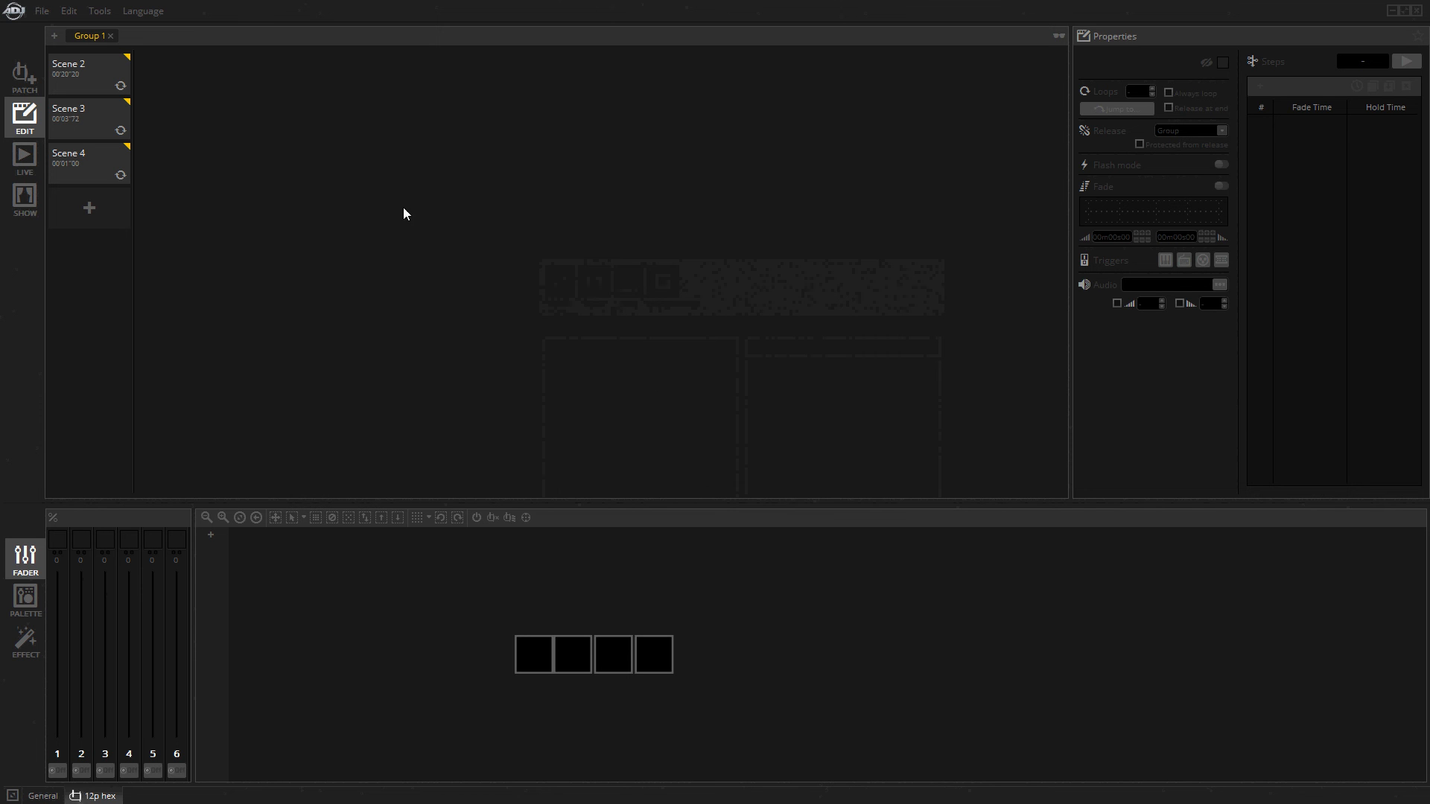
Review Scenes 2, 3 and 4 in Group 1, comparing their steps and fixture colours, and deselect the scenes.
left_click(107, 84)
left_click(96, 105)
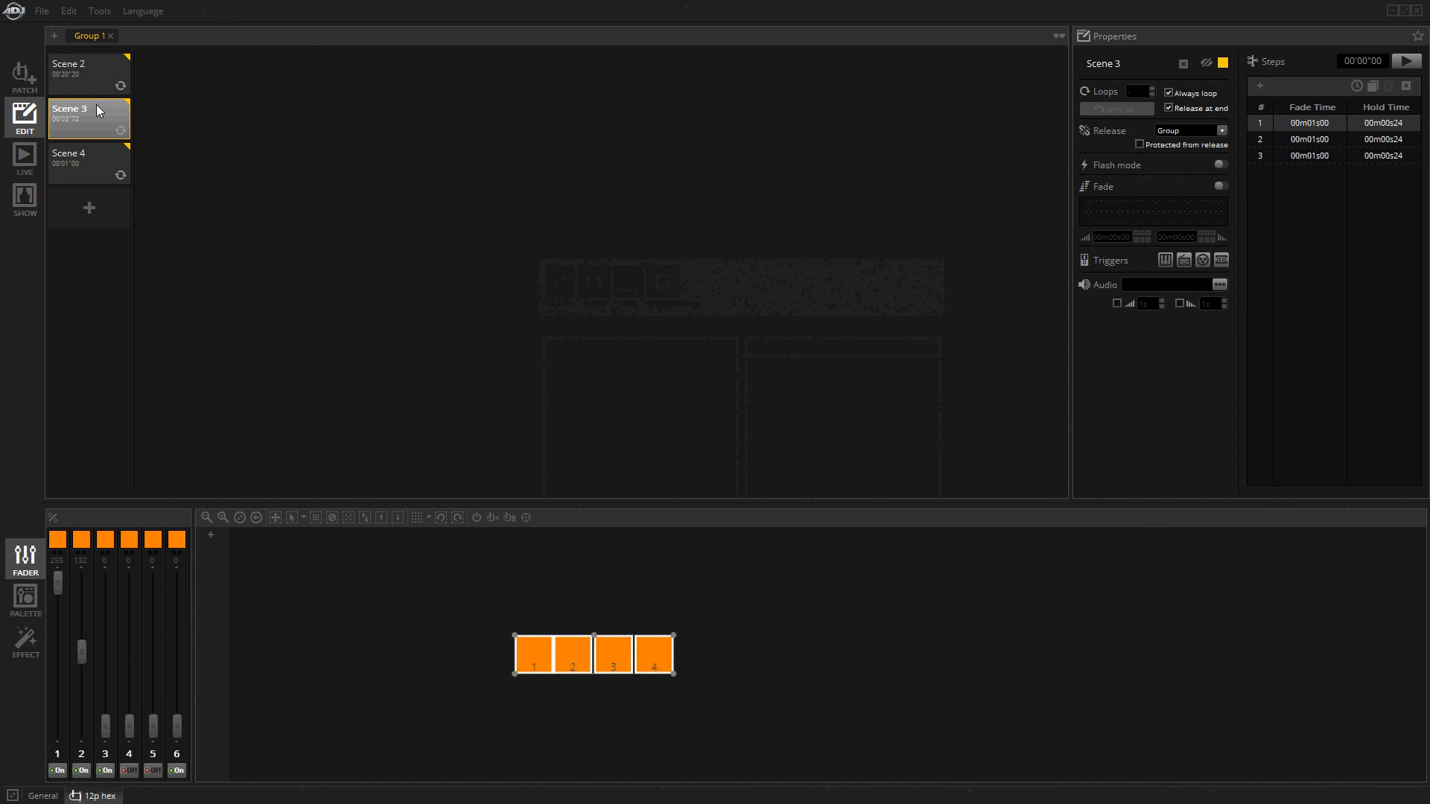
left_click(94, 149)
left_click(91, 115)
left_click(88, 83)
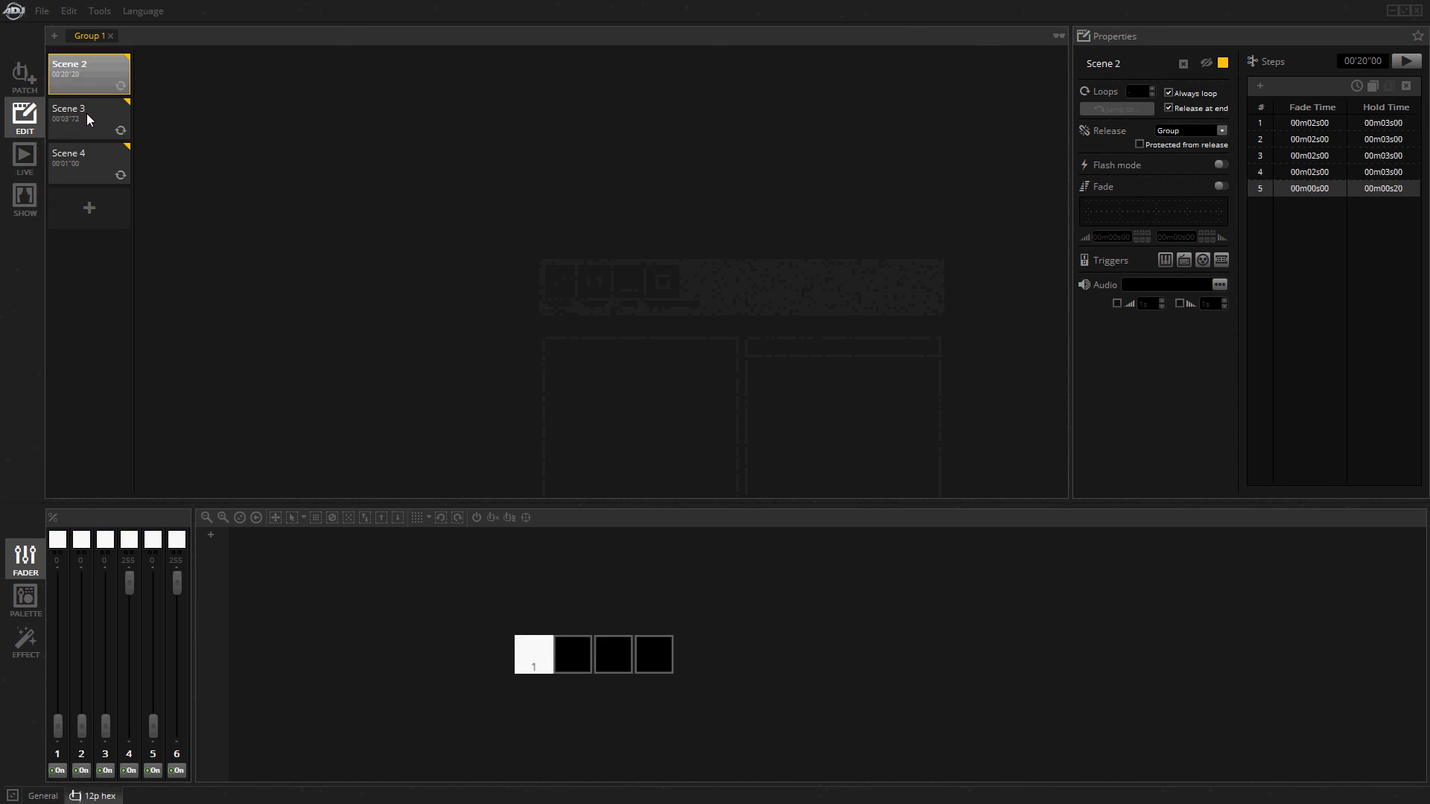
left_click(89, 118)
left_click(91, 156)
left_click(86, 74)
left_click(95, 119)
left_click(97, 168)
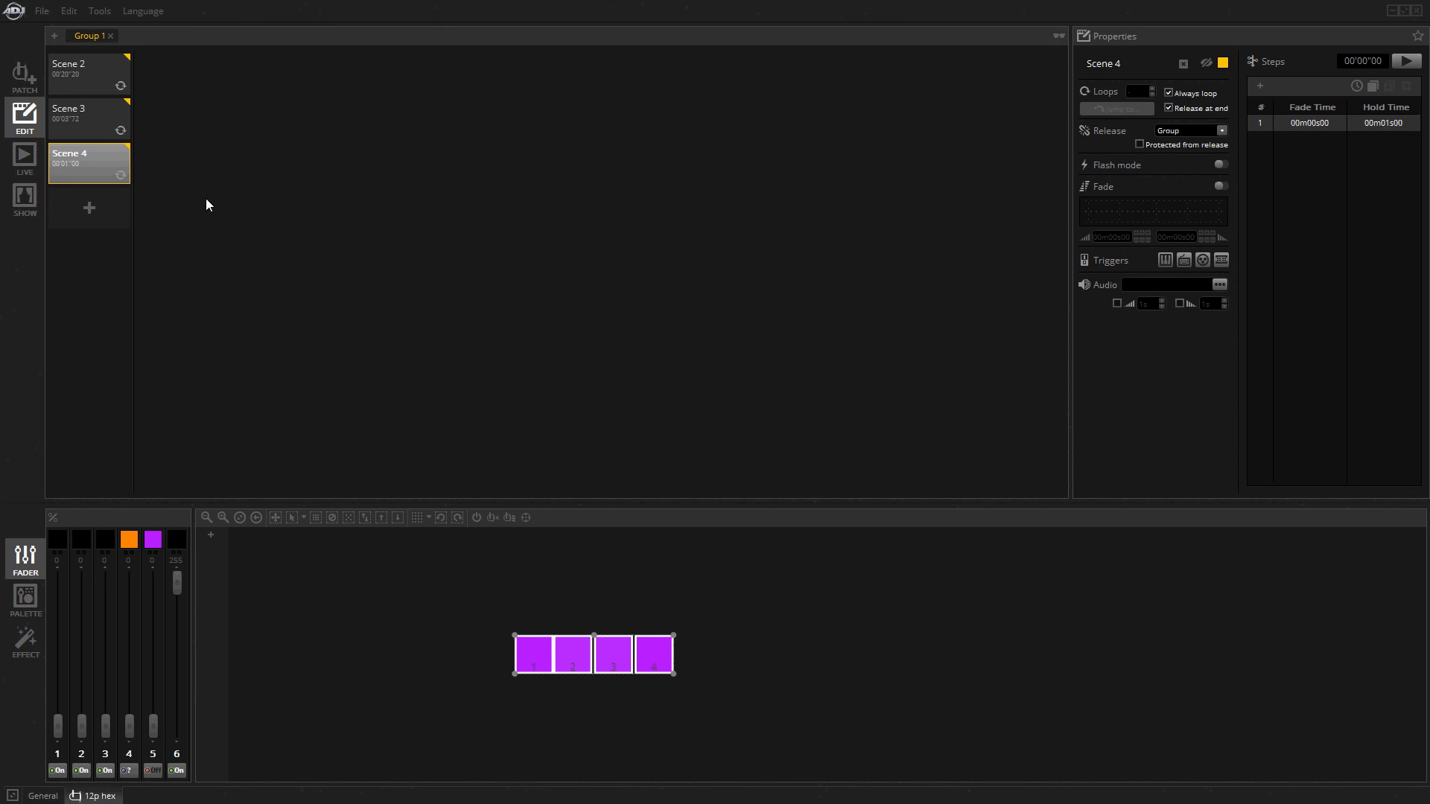
left_click(80, 70)
left_click(96, 125)
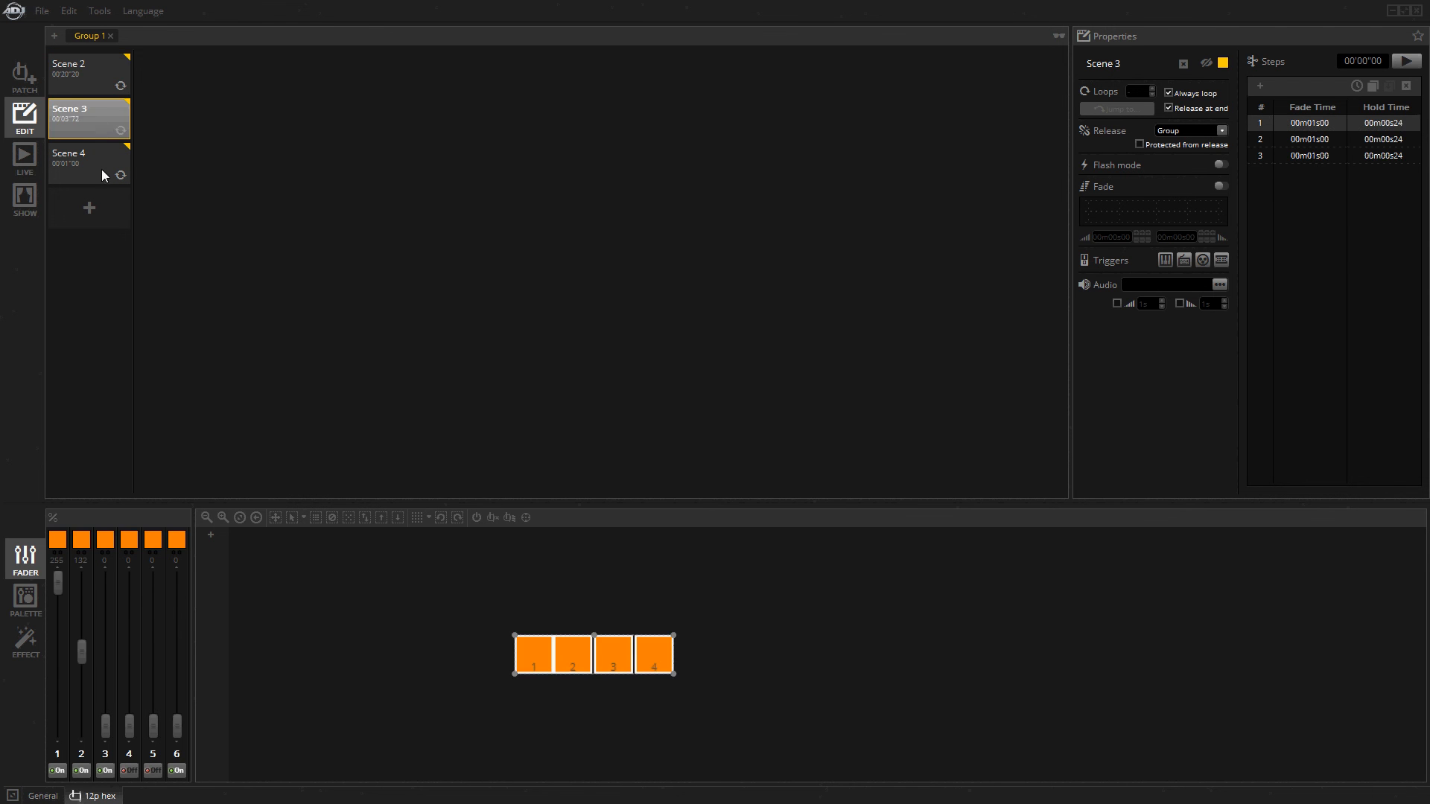
left_click(101, 169)
left_click(94, 72)
left_click(93, 71)
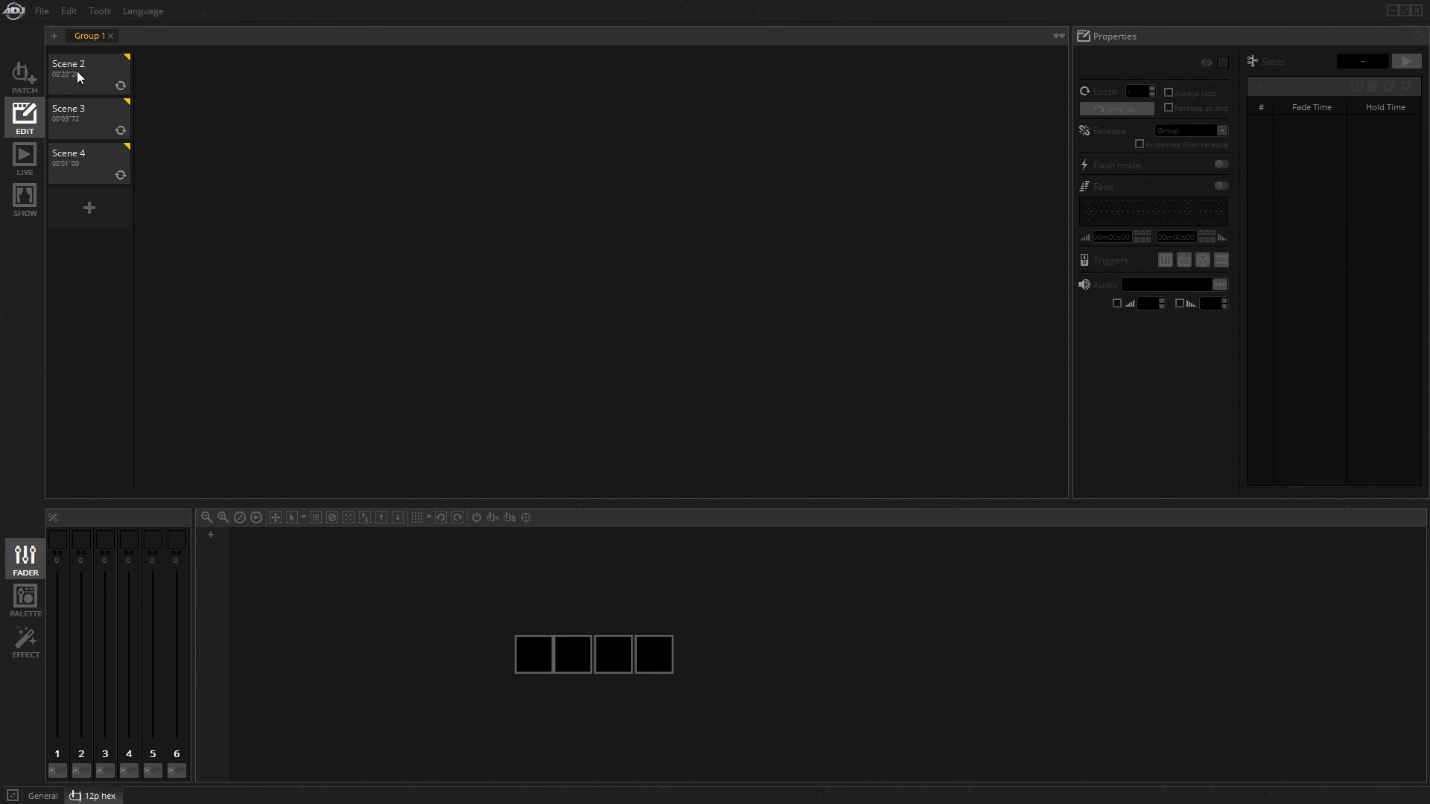
Start a new show without saving the changes to the current one.
left_click(40, 11)
left_click(51, 30)
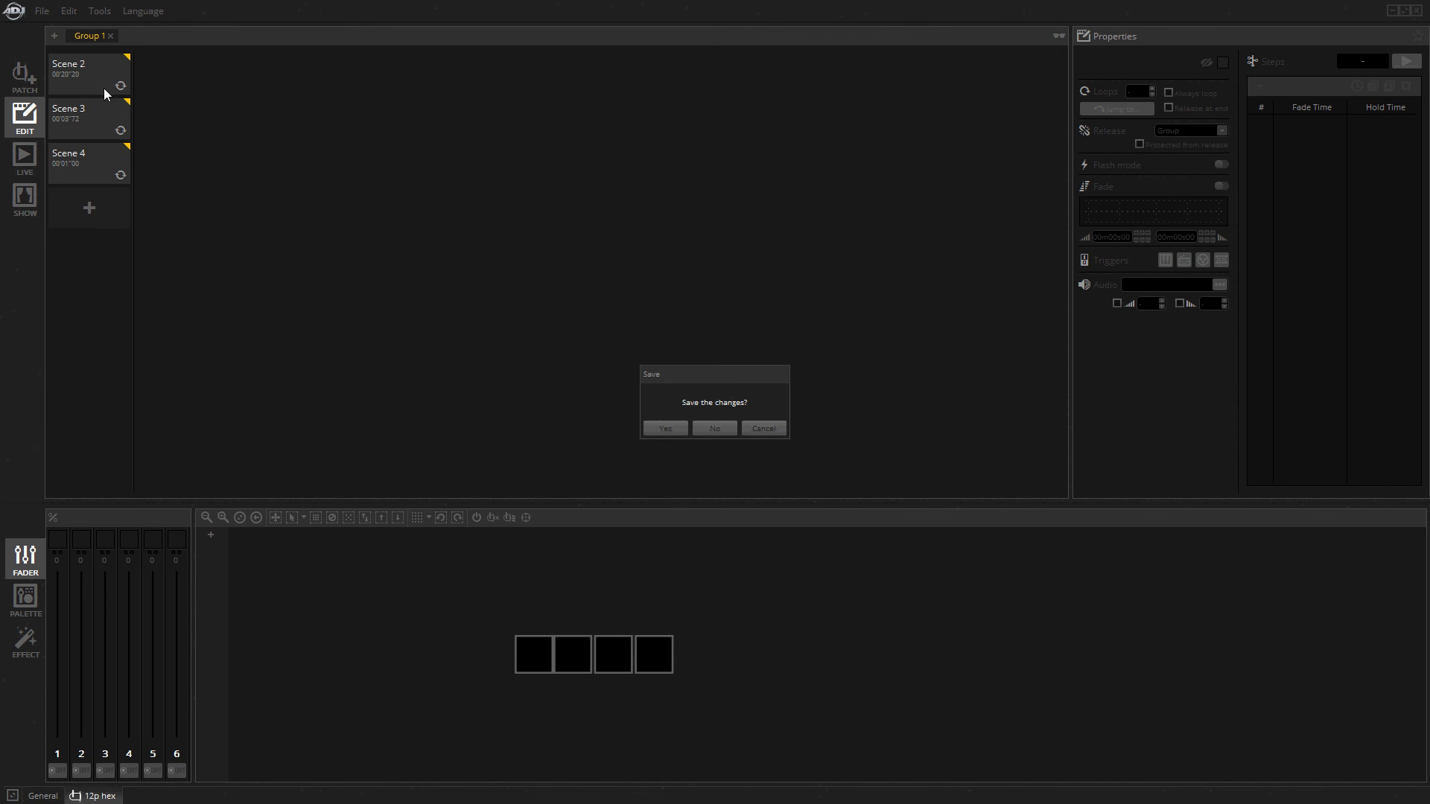
left_click(713, 429)
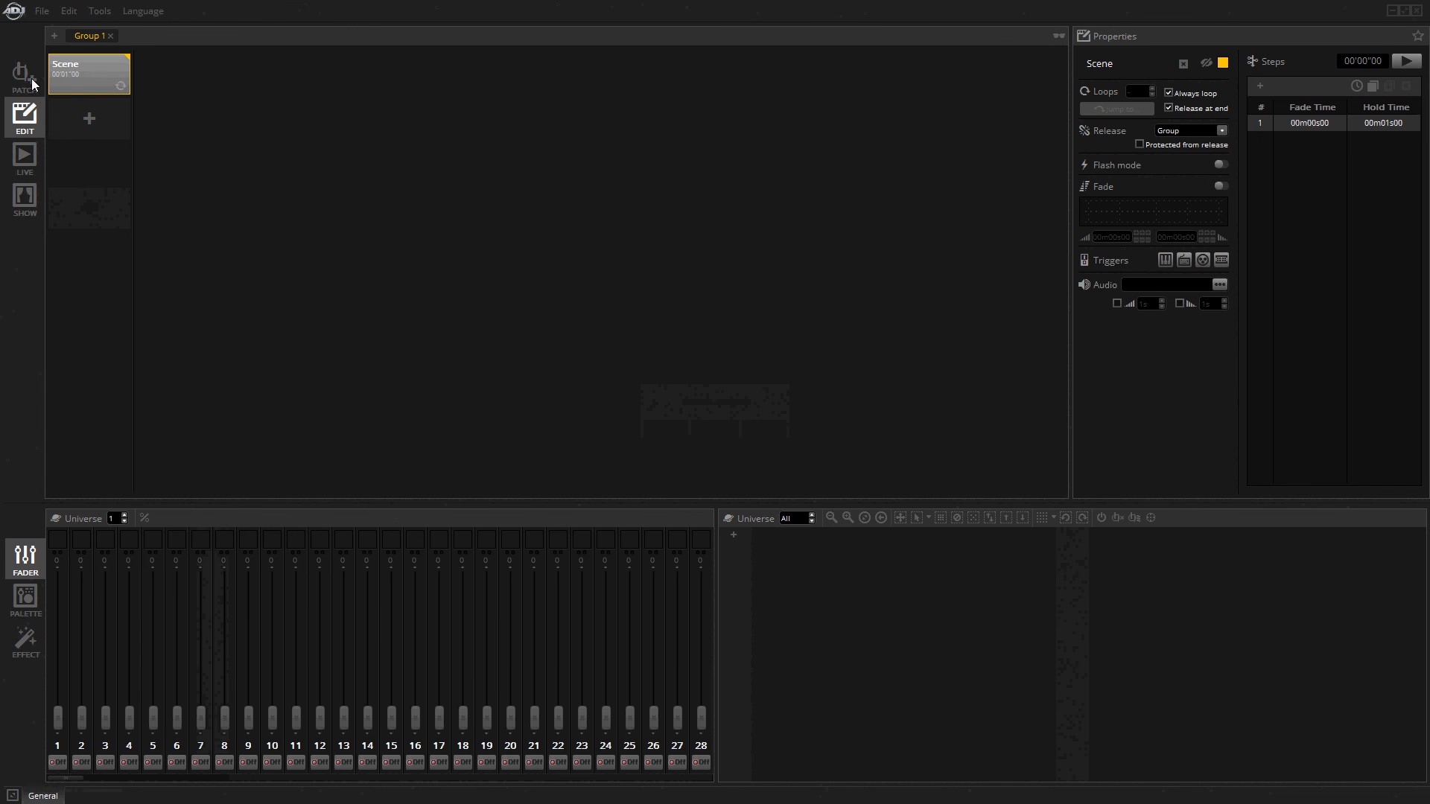
Read the MyDMX3 device's memory into the new show with the Stand Alone tool and close the tool.
left_click(99, 11)
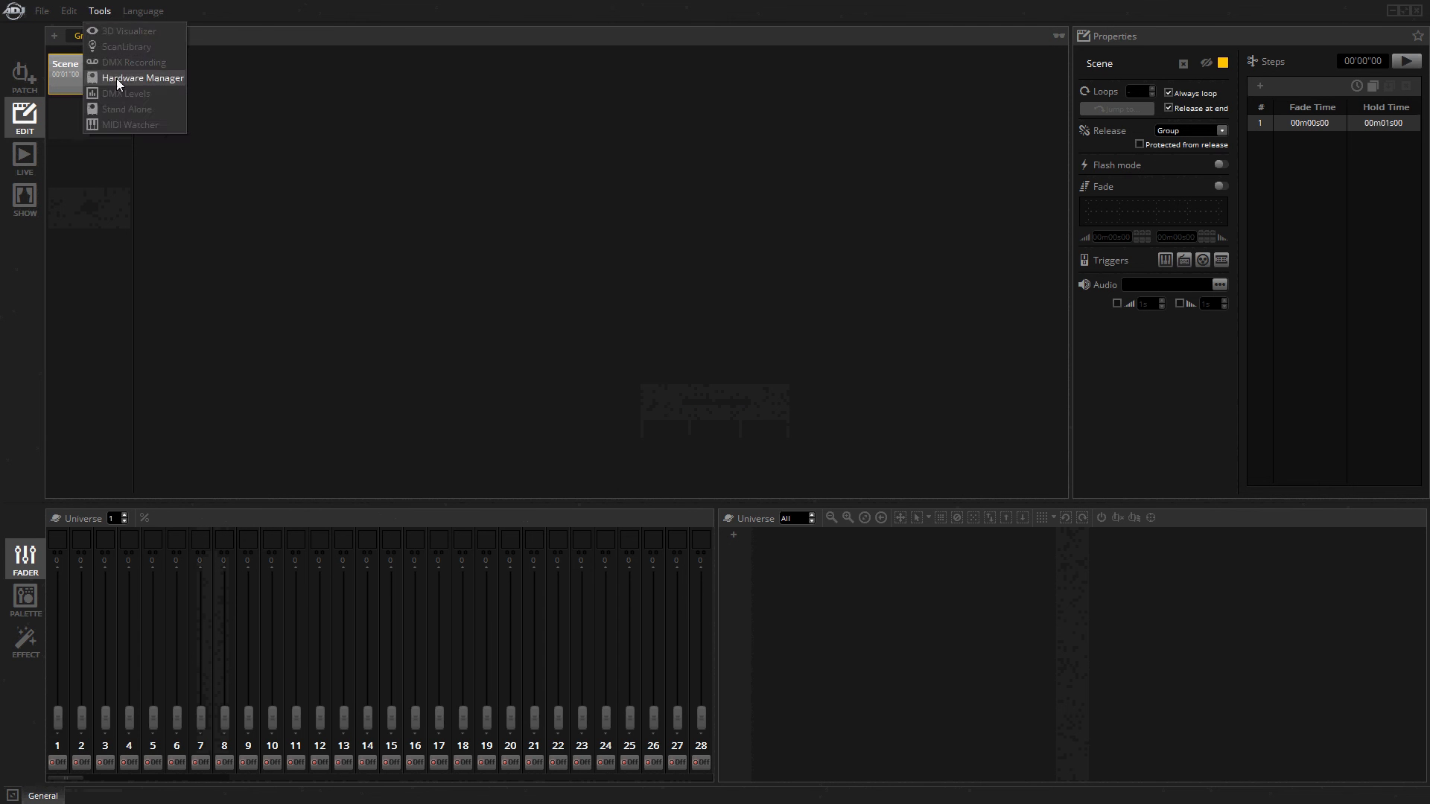
left_click(123, 105)
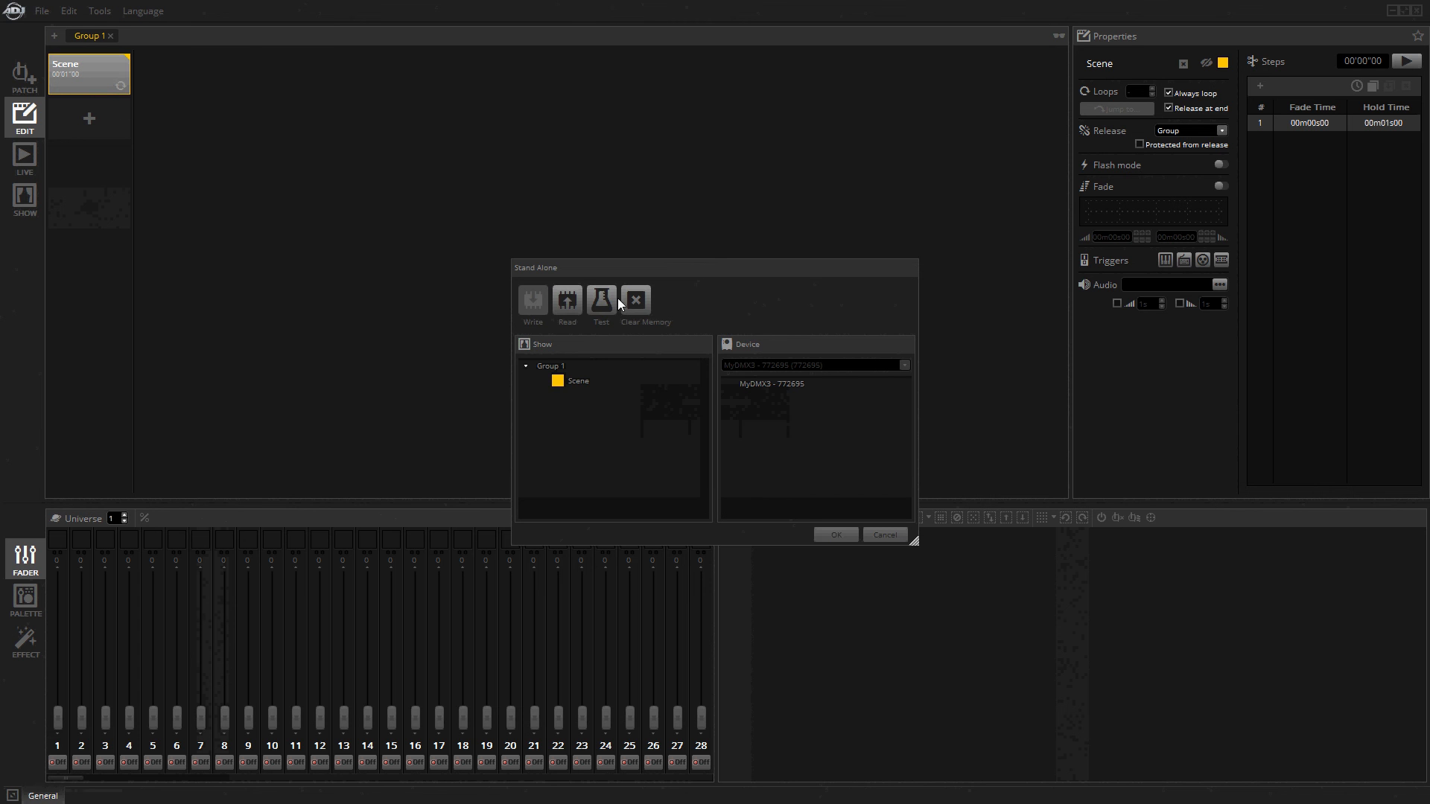
left_click(573, 298)
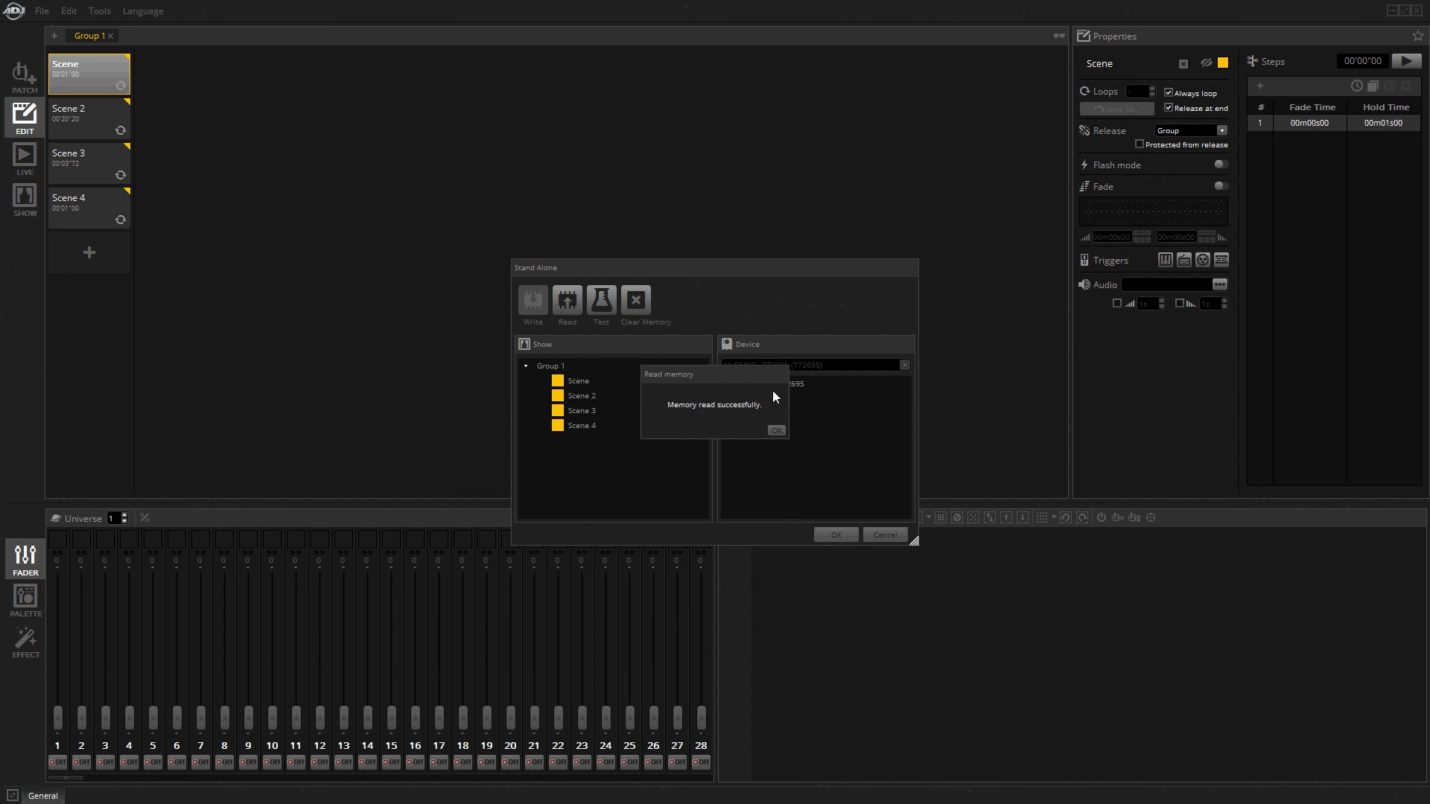
left_click(775, 430)
left_click(835, 534)
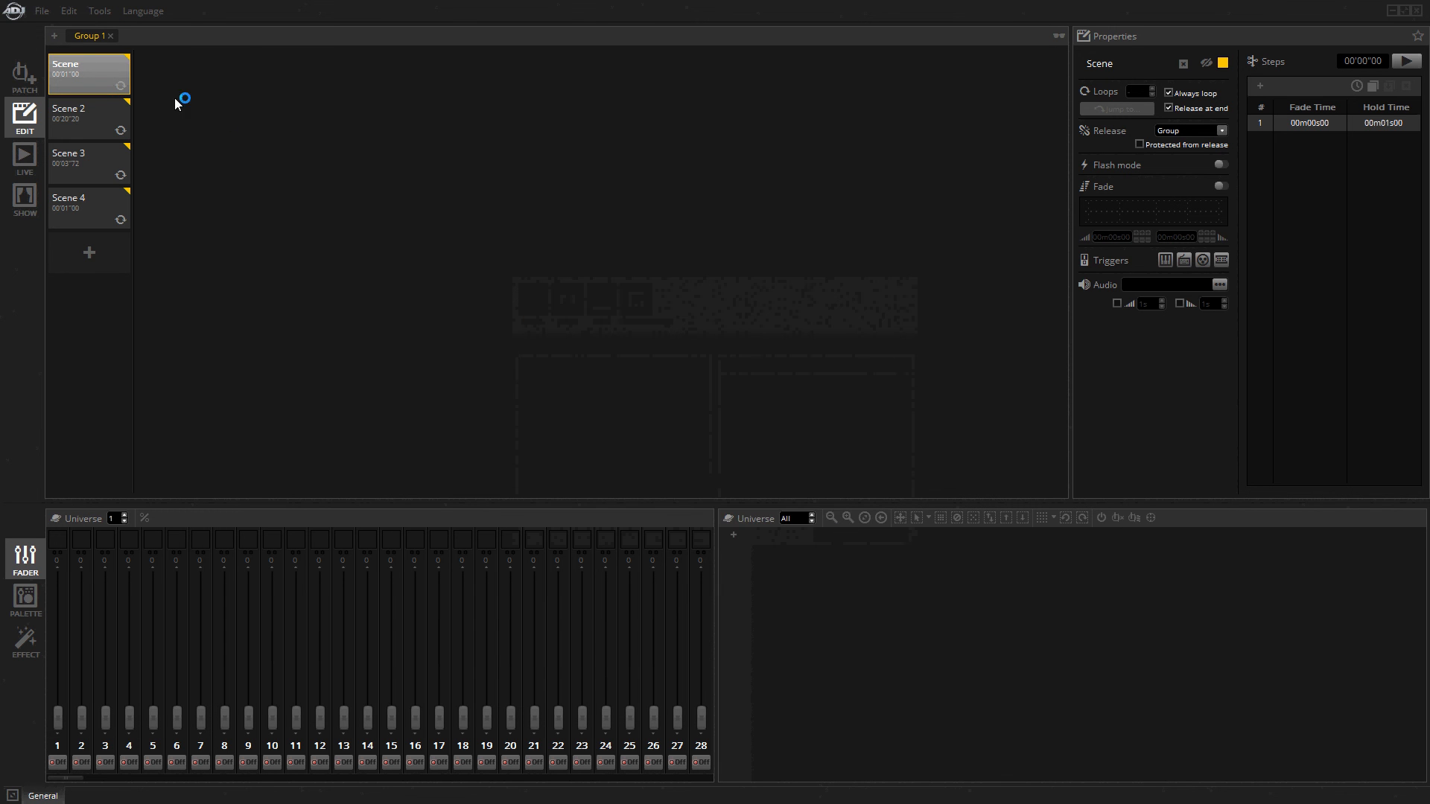
Examine the recovered Scenes 2, 3 and 4 alongside the default Scene, comparing their steps and channel levels in Universe 1.
left_click(87, 118)
left_click(108, 160)
left_click(99, 203)
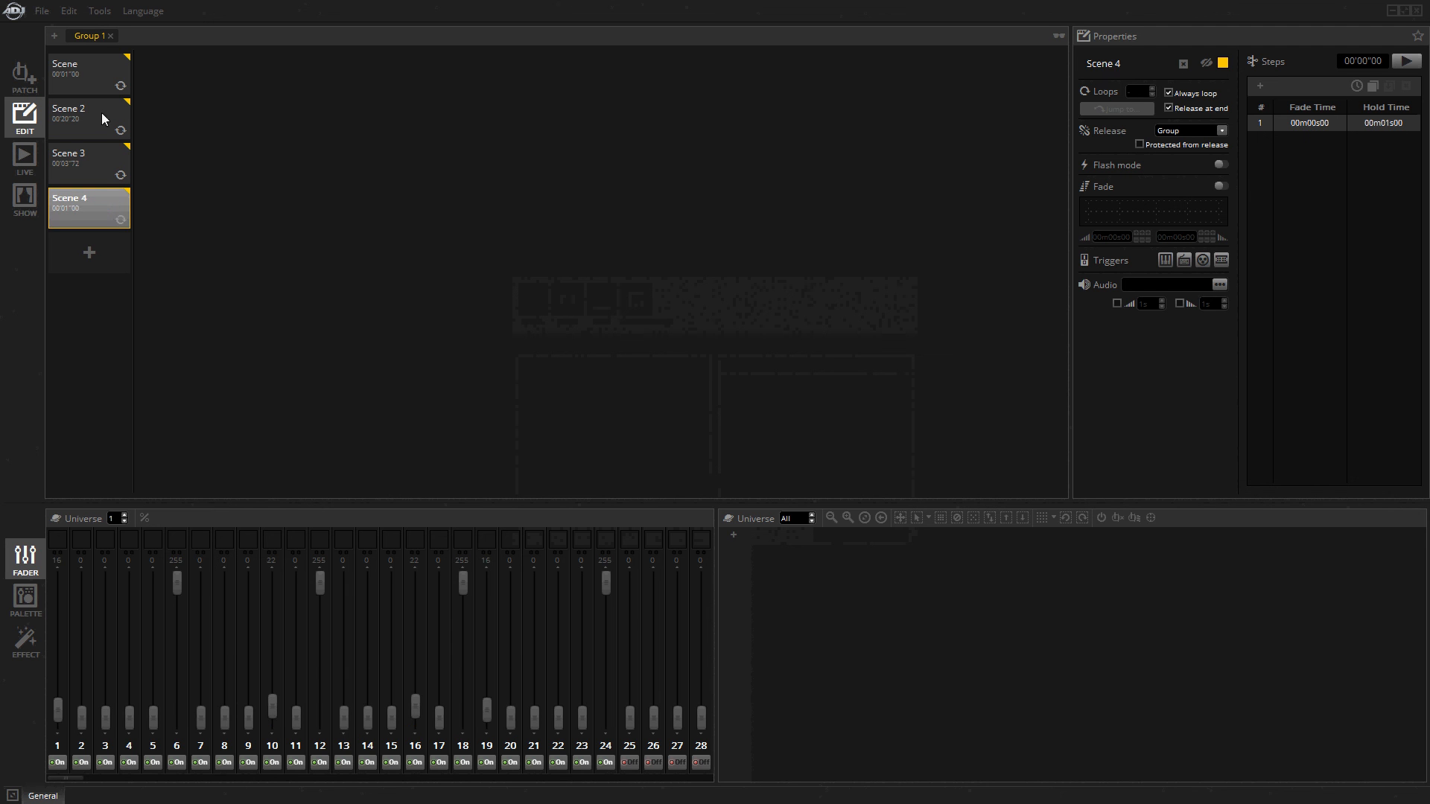
left_click(50, 79)
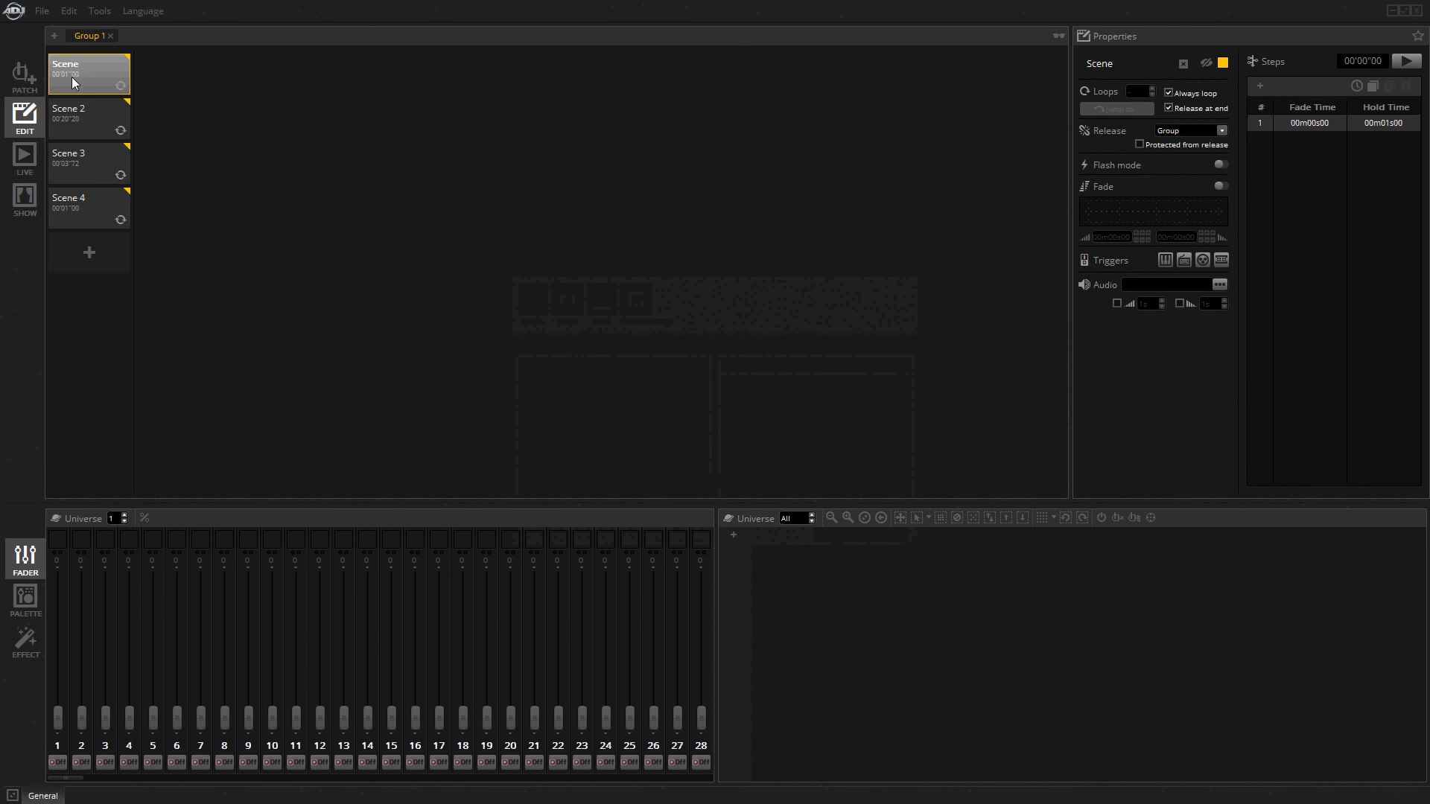
left_click(73, 113)
left_click(89, 158)
left_click(96, 207)
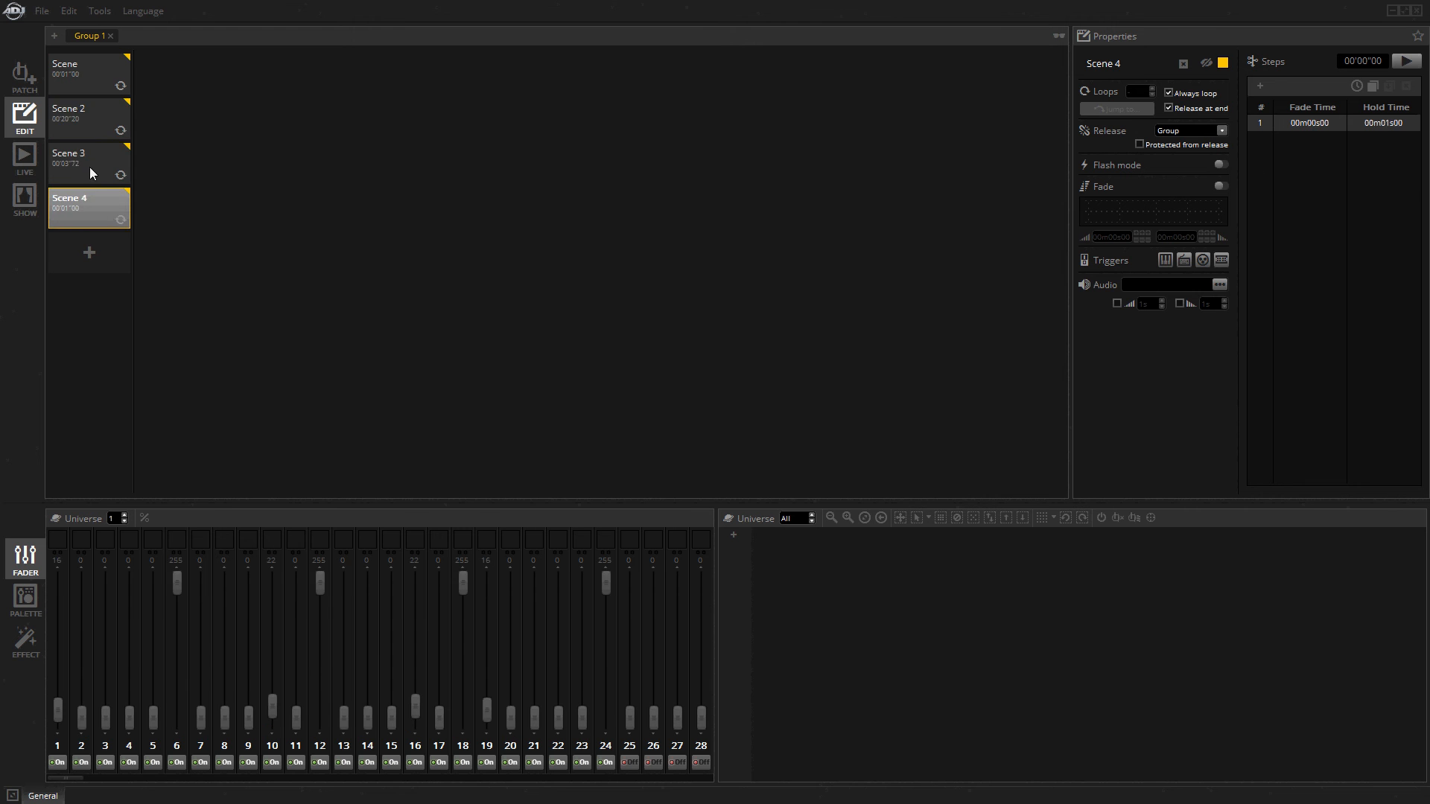
left_click(93, 113)
left_click(93, 152)
left_click(97, 197)
left_click(92, 152)
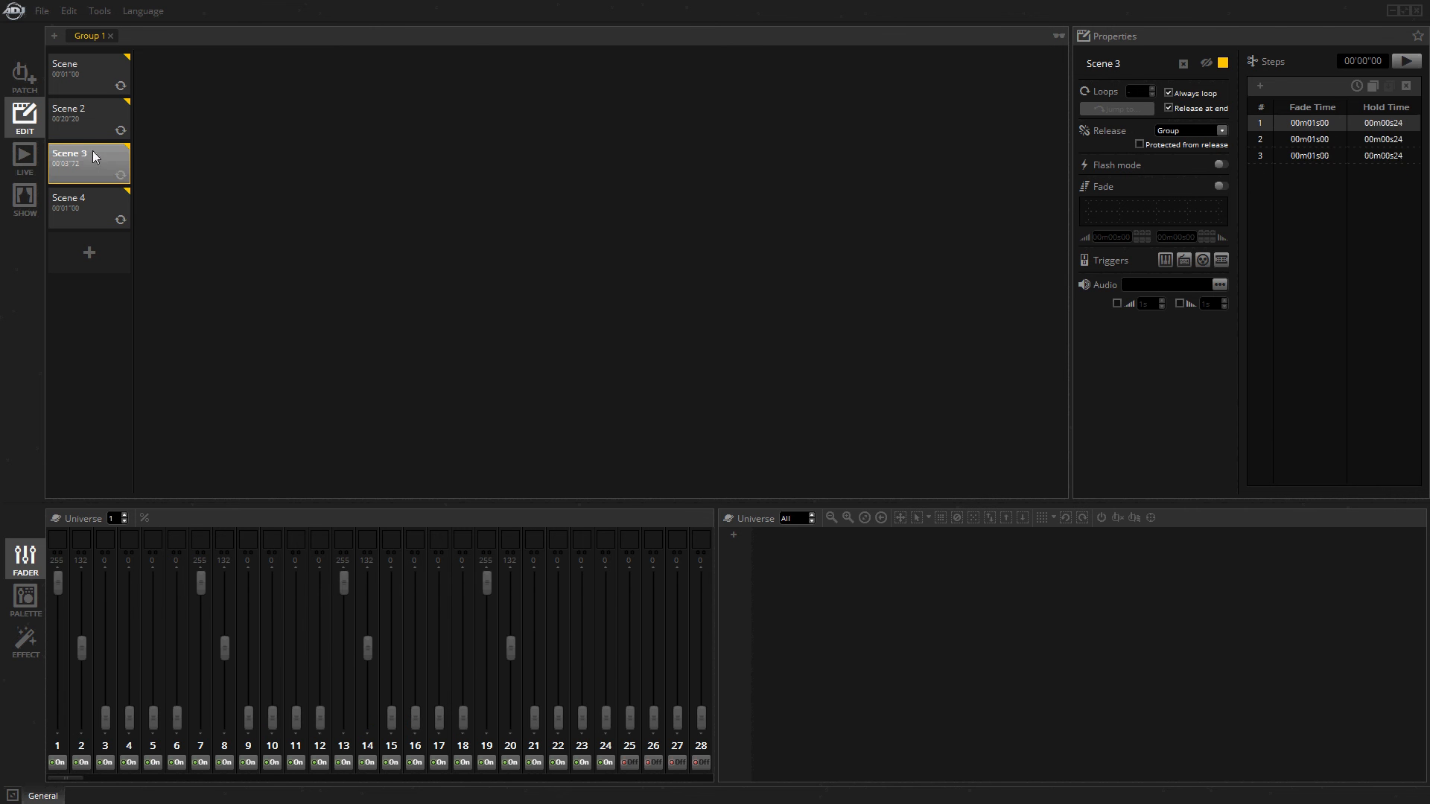
left_click(91, 108)
left_click(91, 155)
left_click(91, 195)
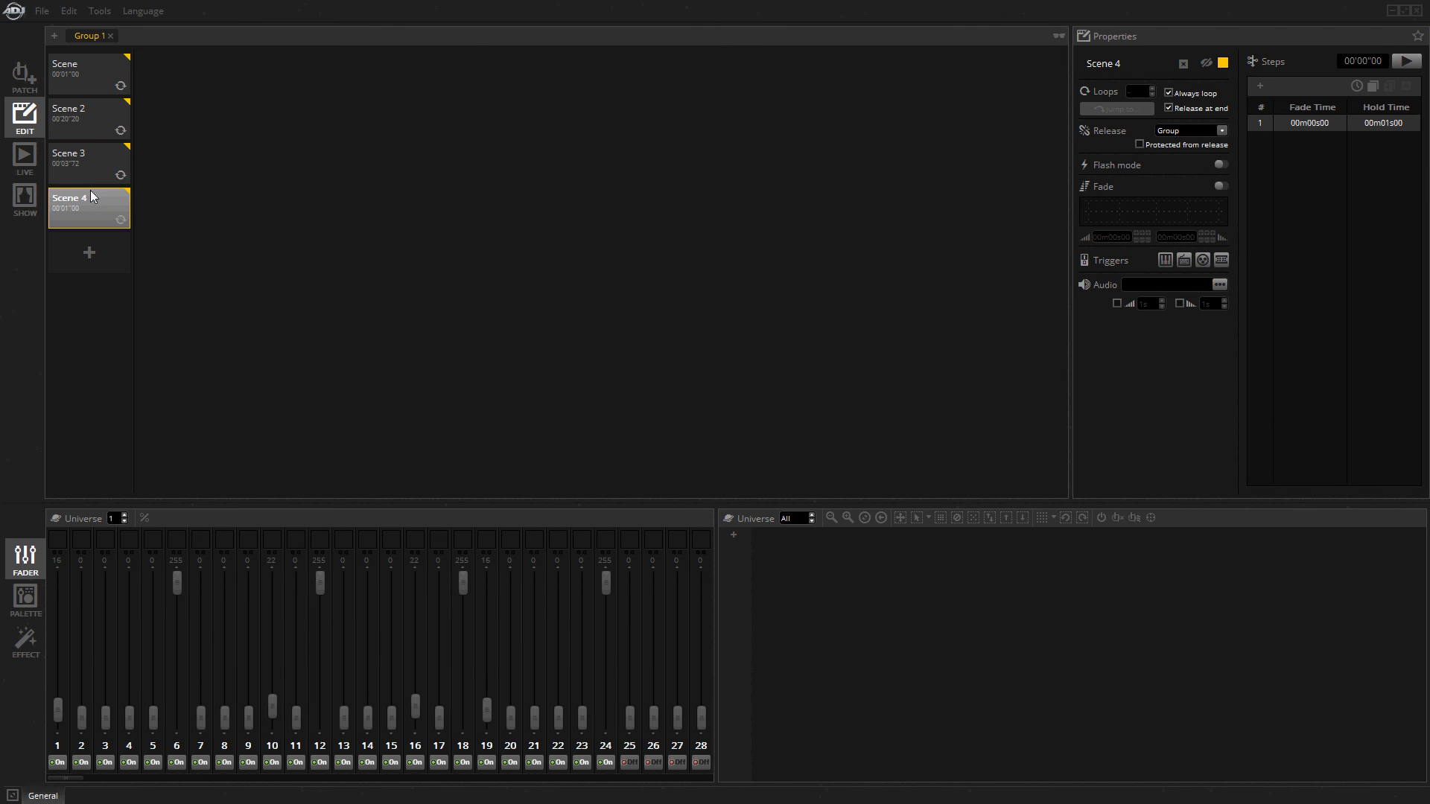
left_click(85, 164)
left_click(95, 119)
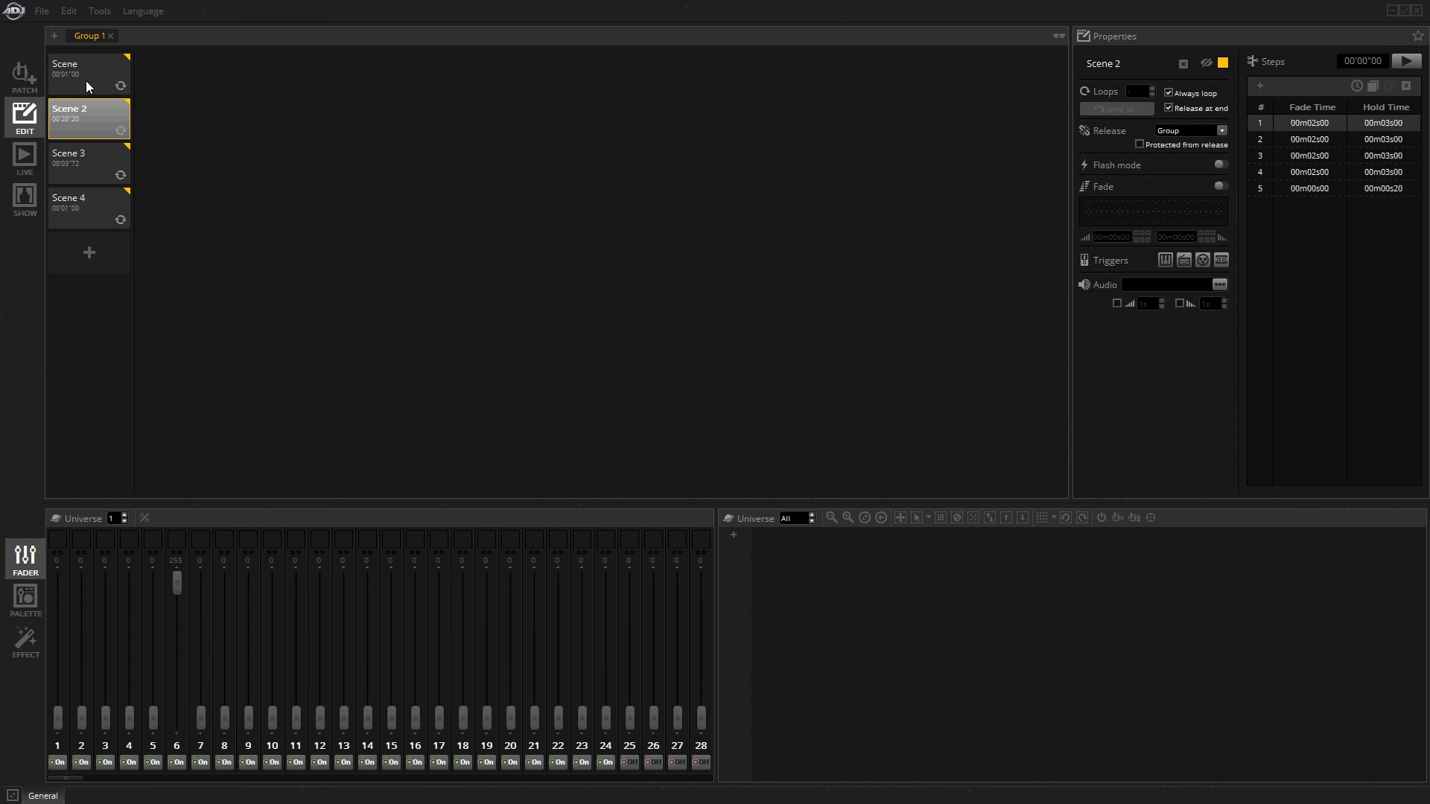
left_click(86, 80)
Patch four American DJ 12p hex fixtures in Mode 1 consecutively on Universe 1, starting at channel 1.
left_click(28, 84)
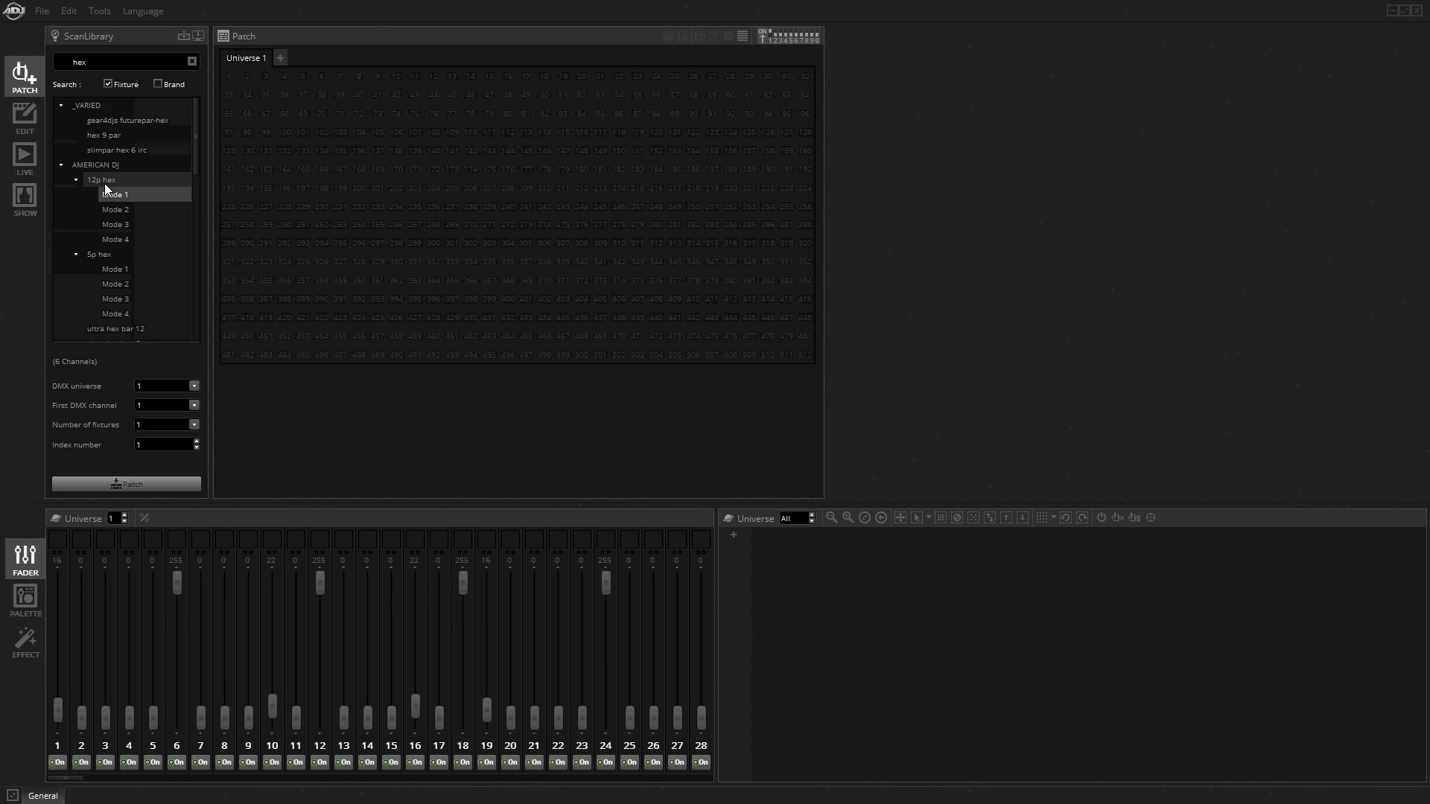
left_click_drag(112, 195, 234, 87)
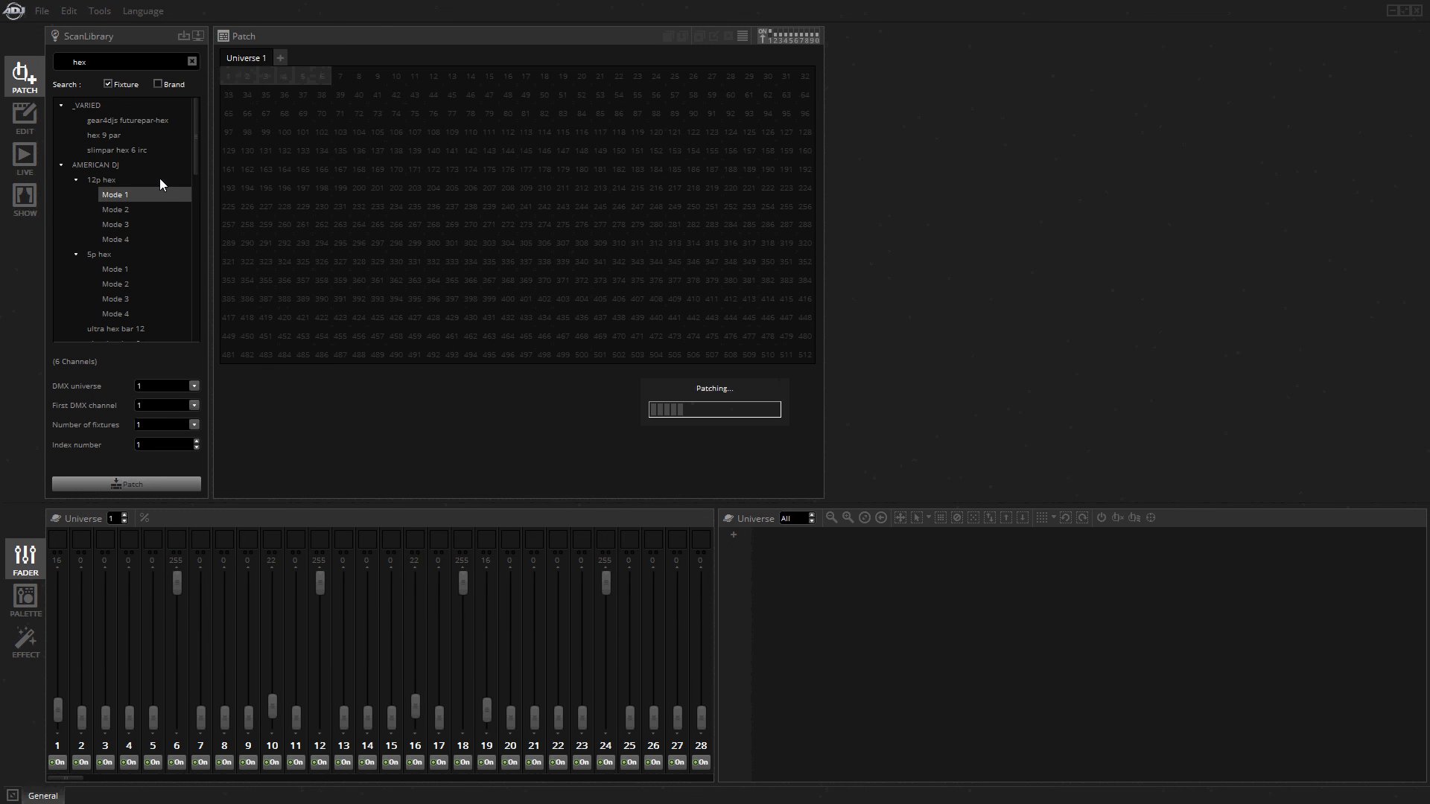
left_click_drag(160, 192, 448, 78)
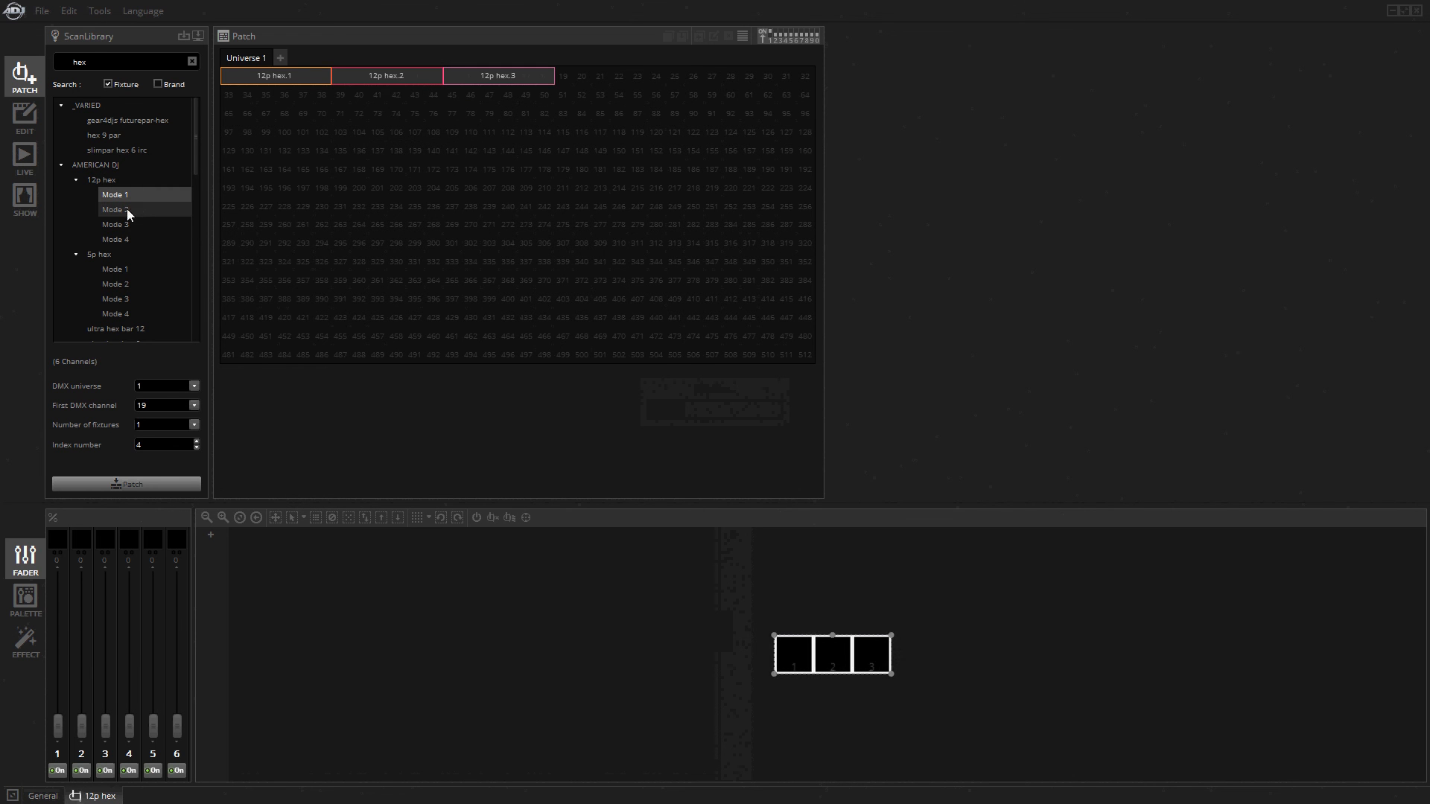
left_click_drag(127, 208, 561, 83)
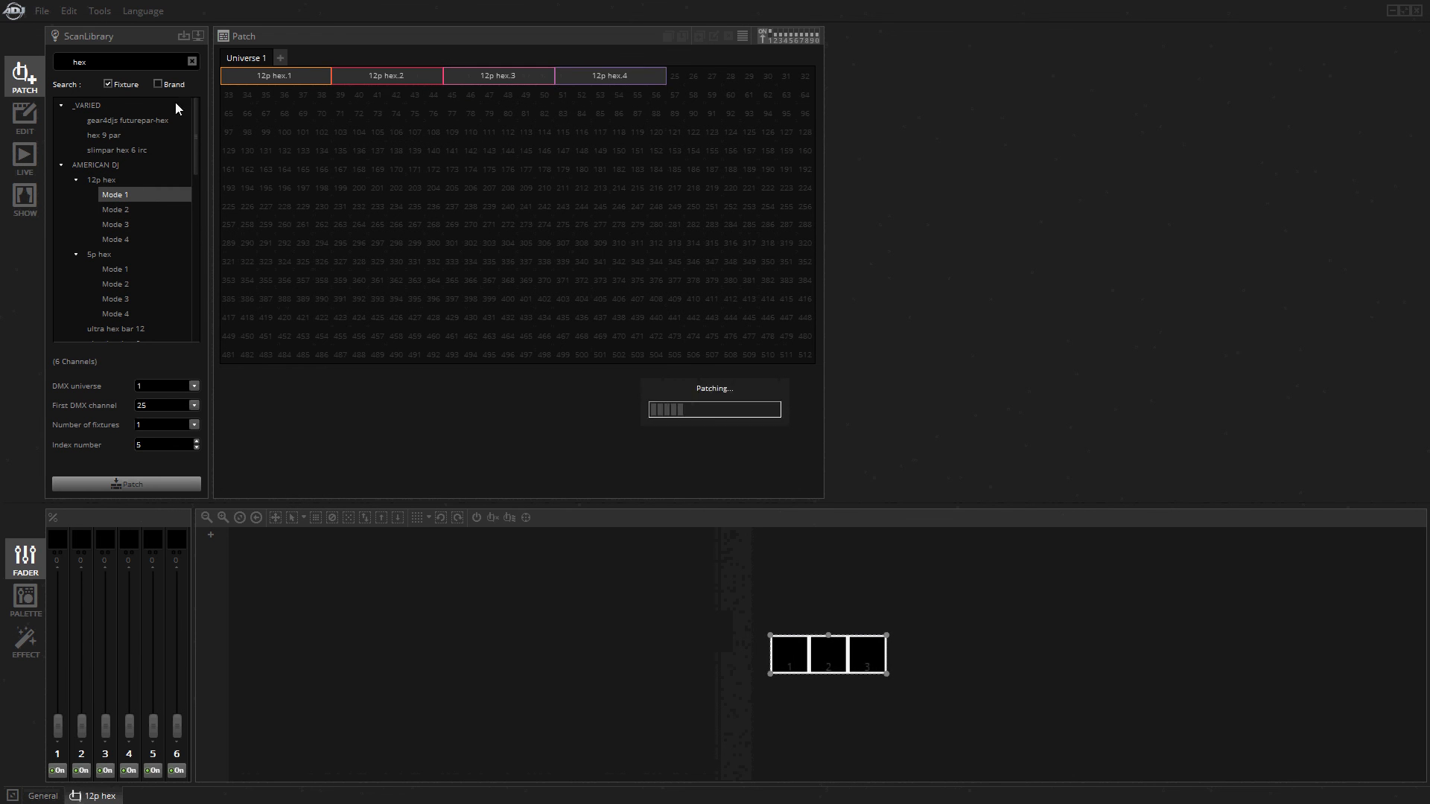
Check Scenes 2, 3 and 4 in the scene editor with the patched 12p hex fixtures and start playing Scene 4.
left_click(37, 121)
left_click(67, 110)
left_click(72, 156)
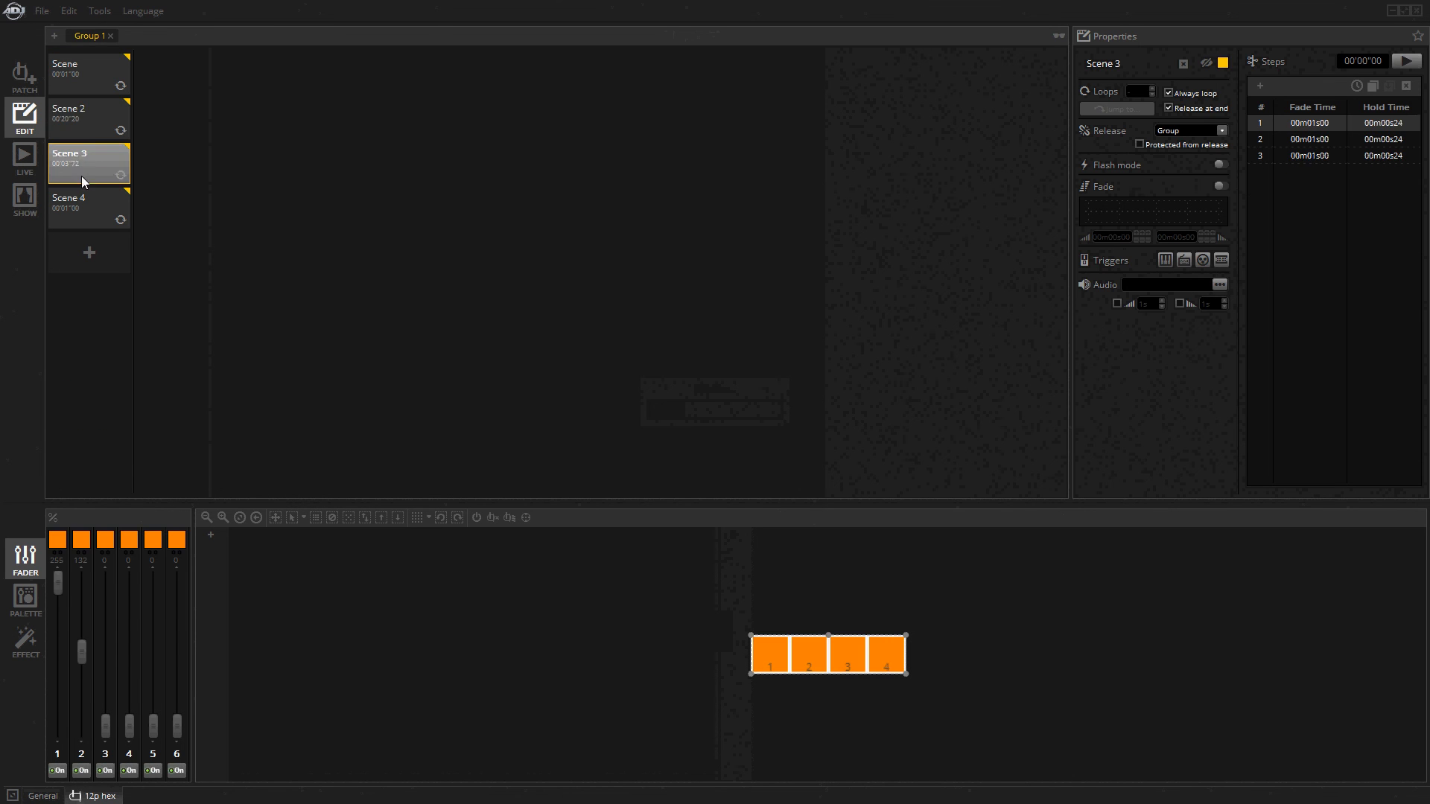
left_click(87, 199)
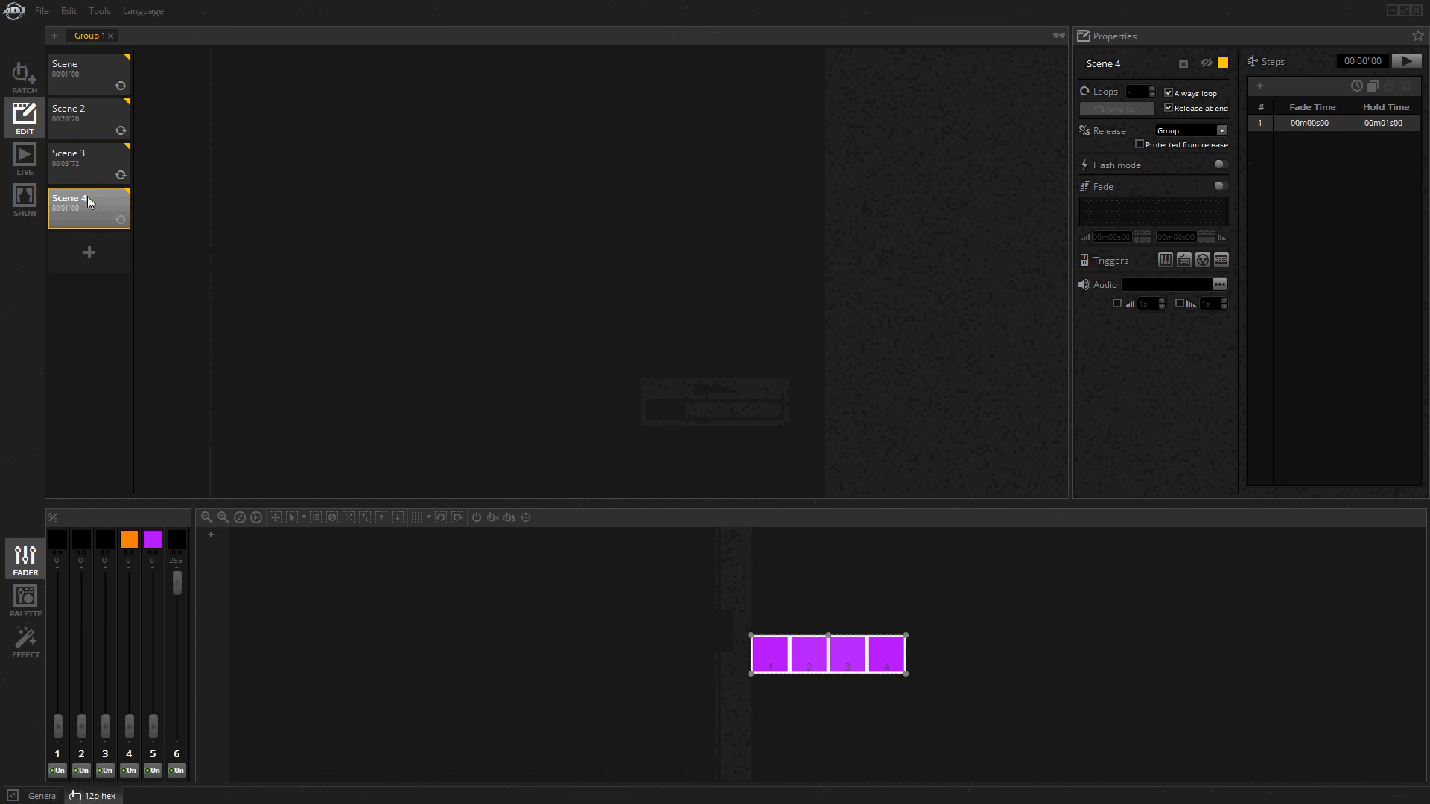
left_click(1405, 62)
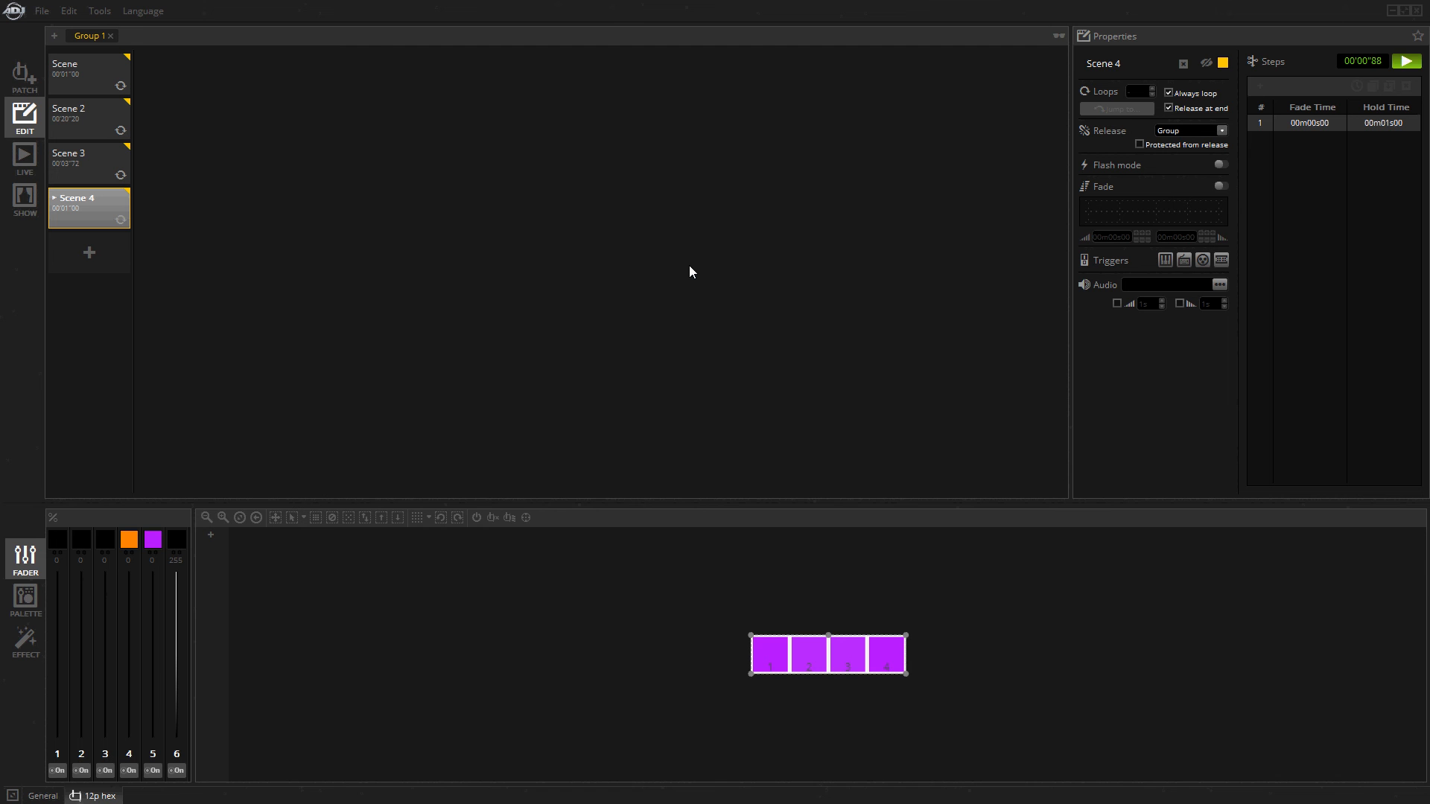
Compare Scenes 2 and 3 while Scene 4 plays, return to Scene 4 and stop its playback.
left_click(108, 163)
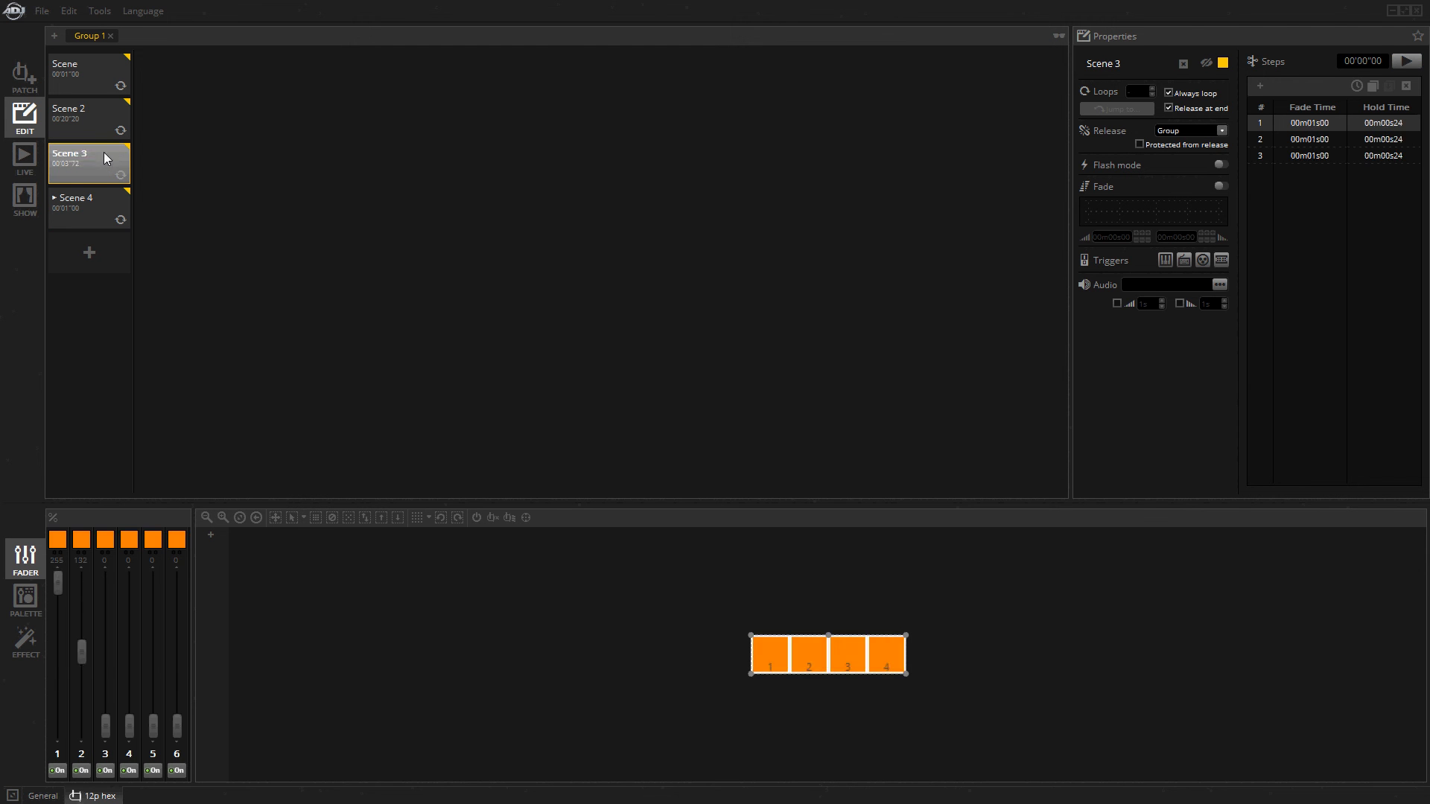
left_click(104, 123)
left_click(96, 159)
left_click(105, 116)
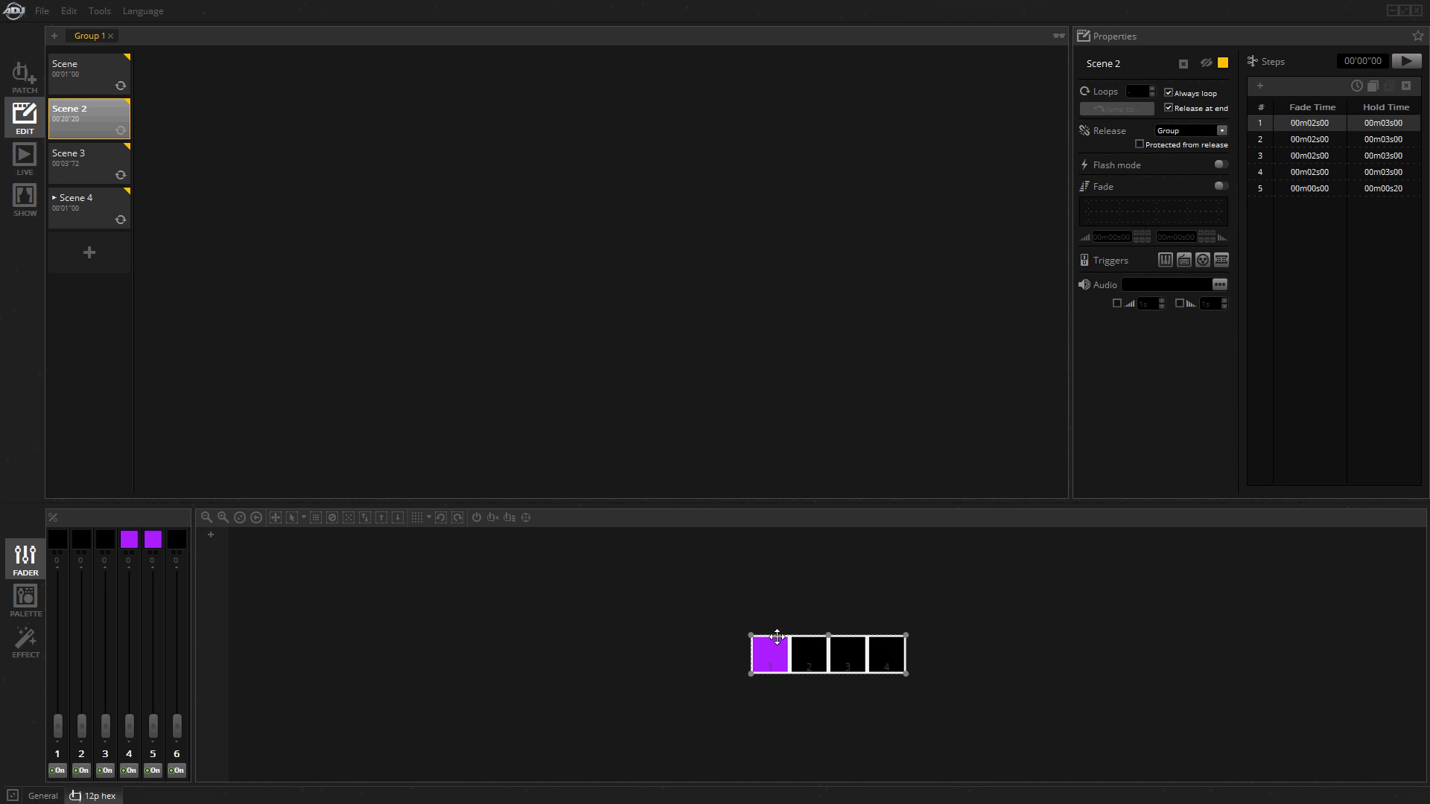
left_click(94, 179)
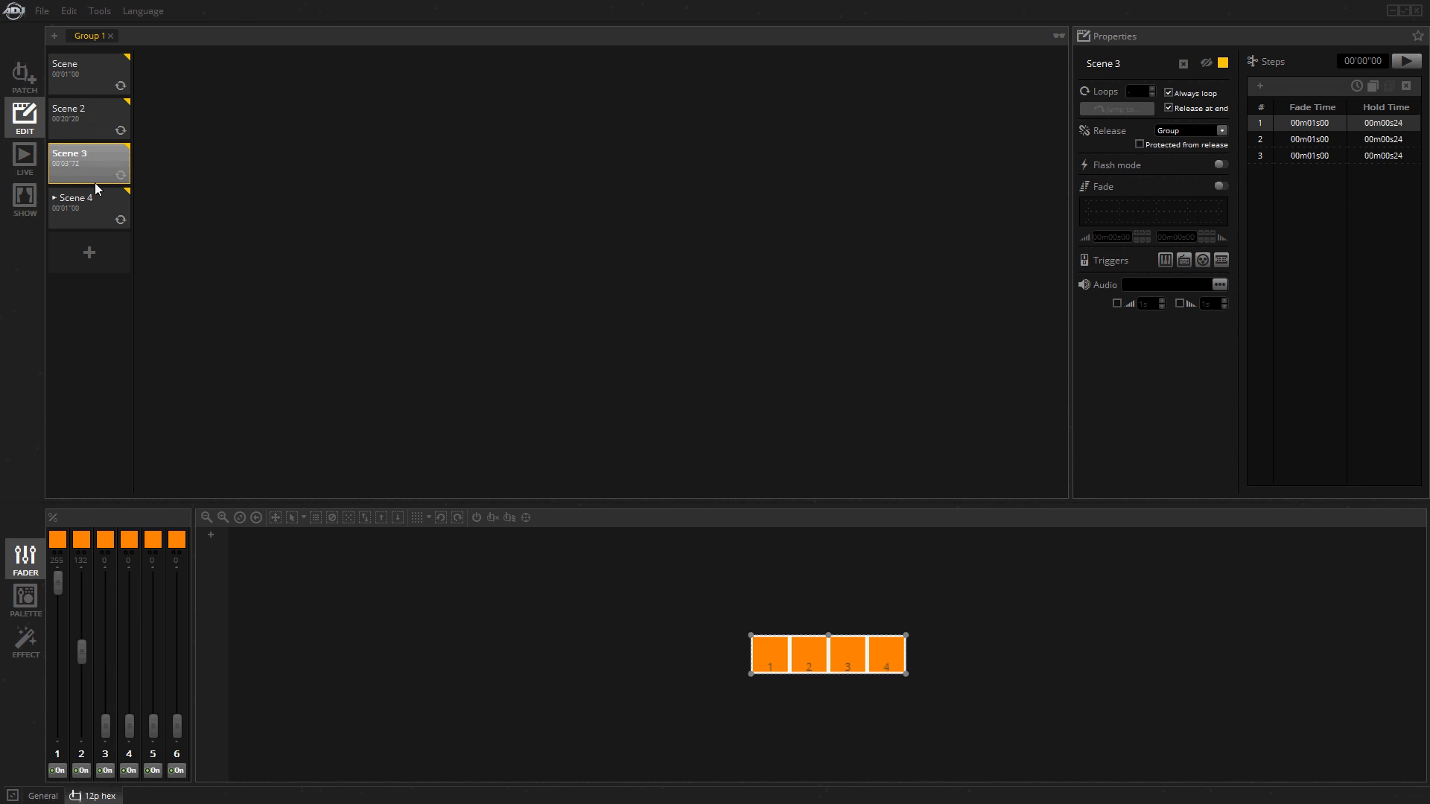
left_click(74, 208)
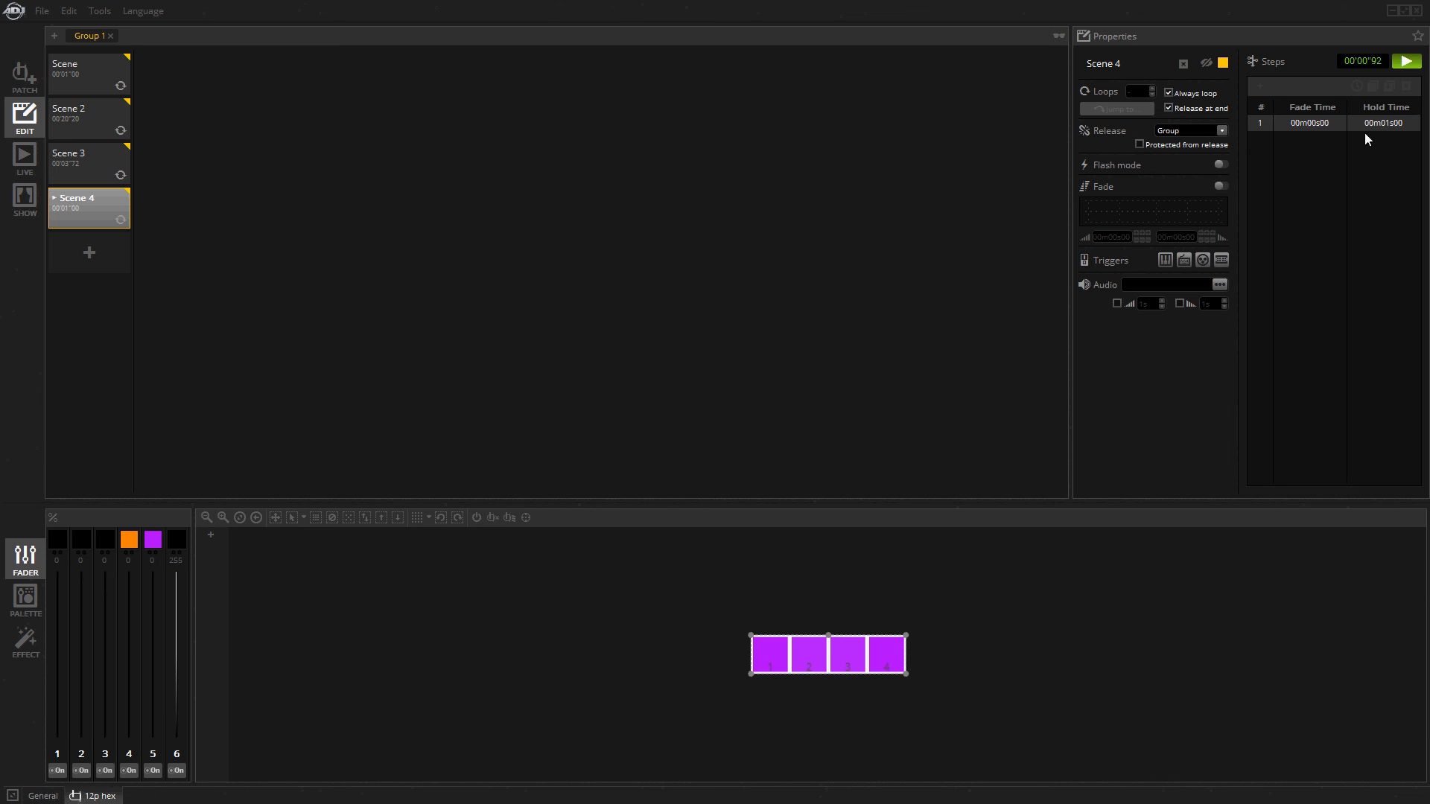
left_click(1406, 62)
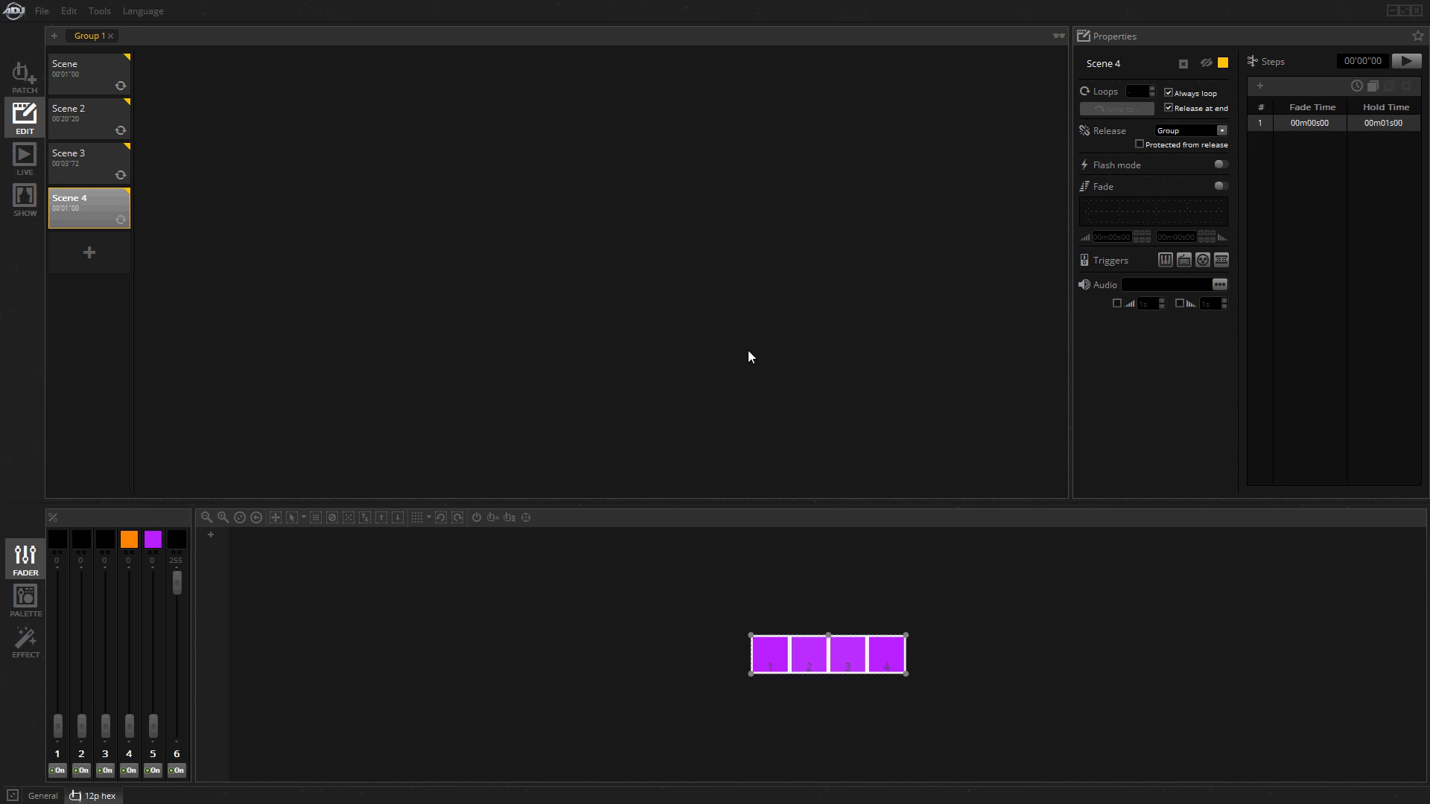
Run Clear Memory for the MyDMX3 device in the Stand Alone tool, dismiss its prompt and close the tool.
left_click(99, 11)
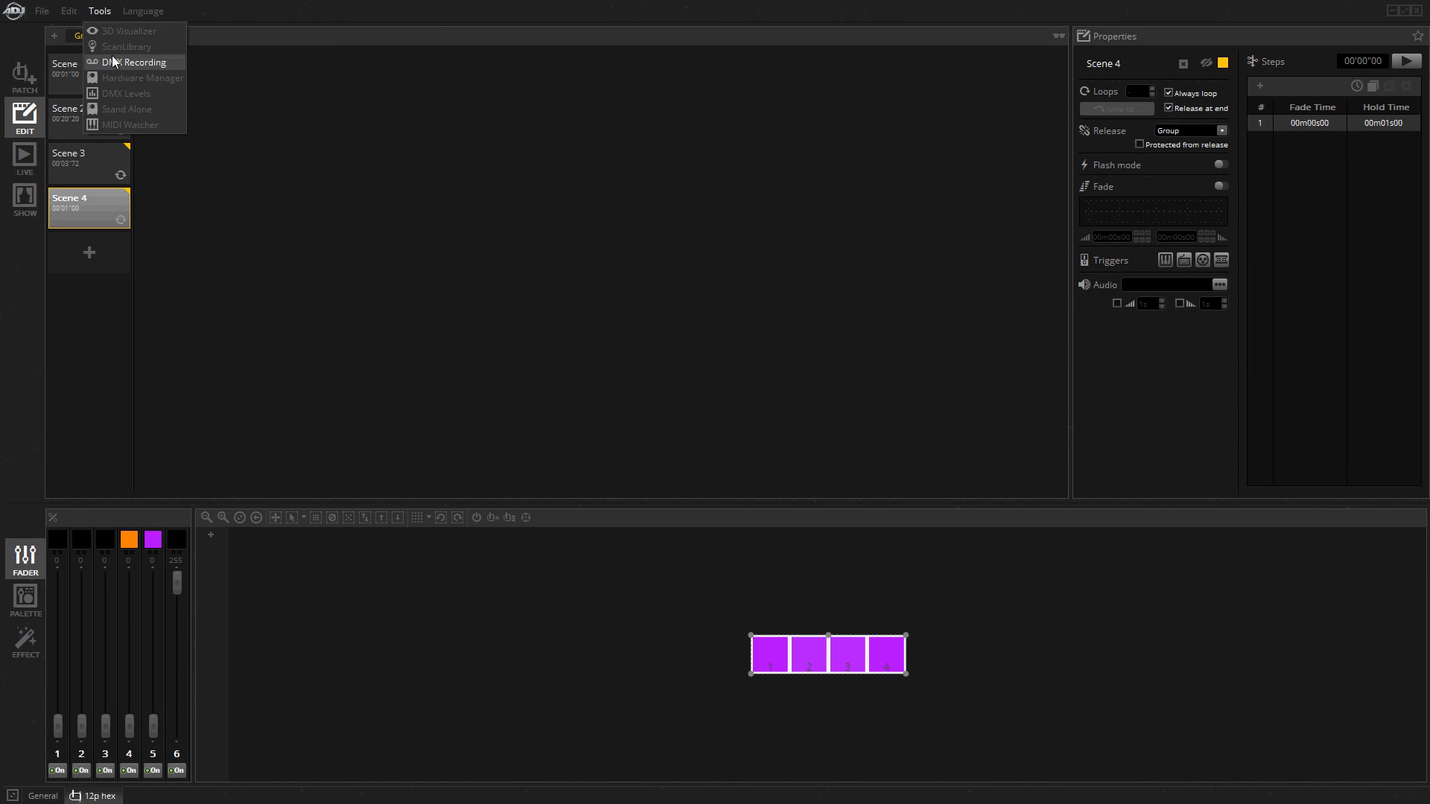
left_click(124, 108)
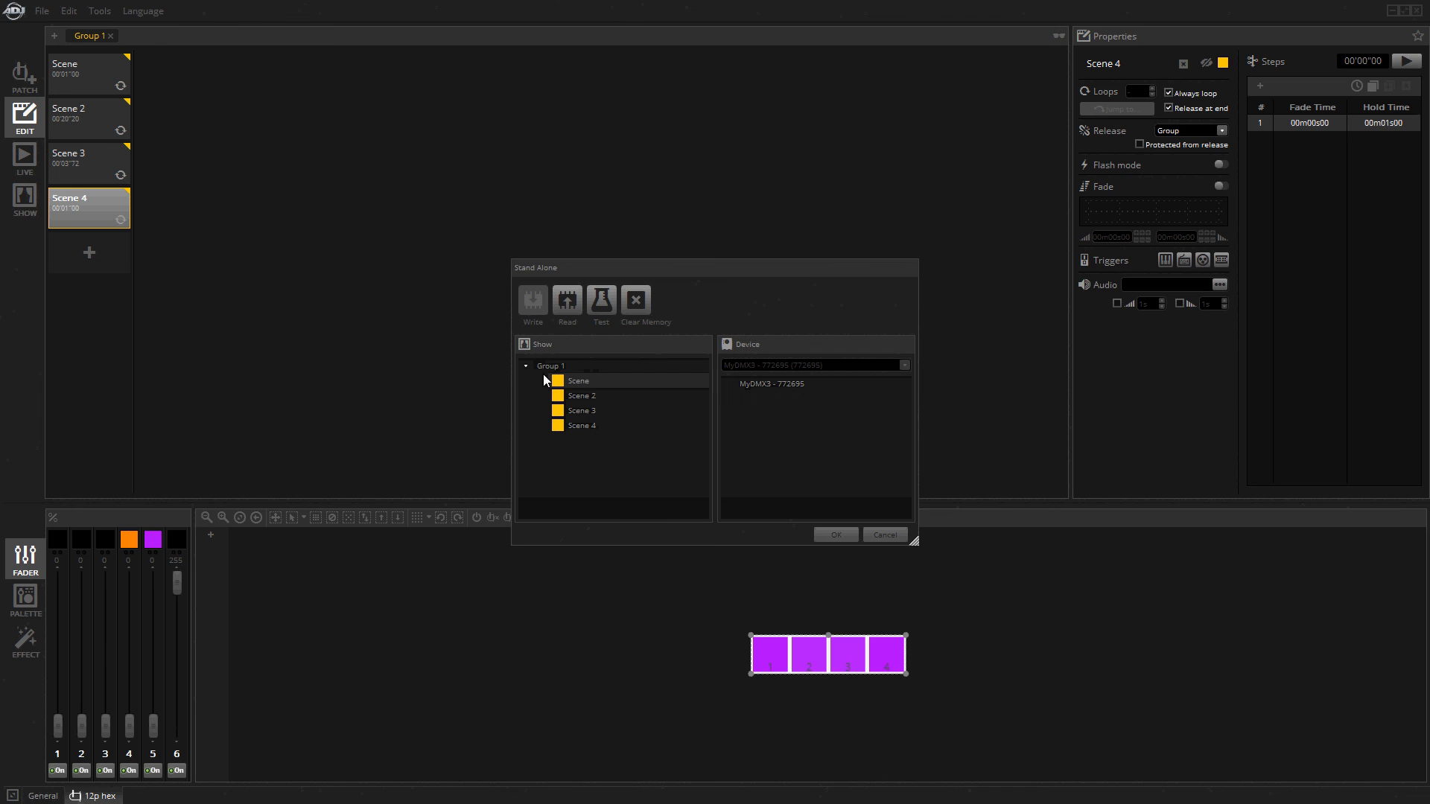
left_click(635, 300)
left_click(775, 430)
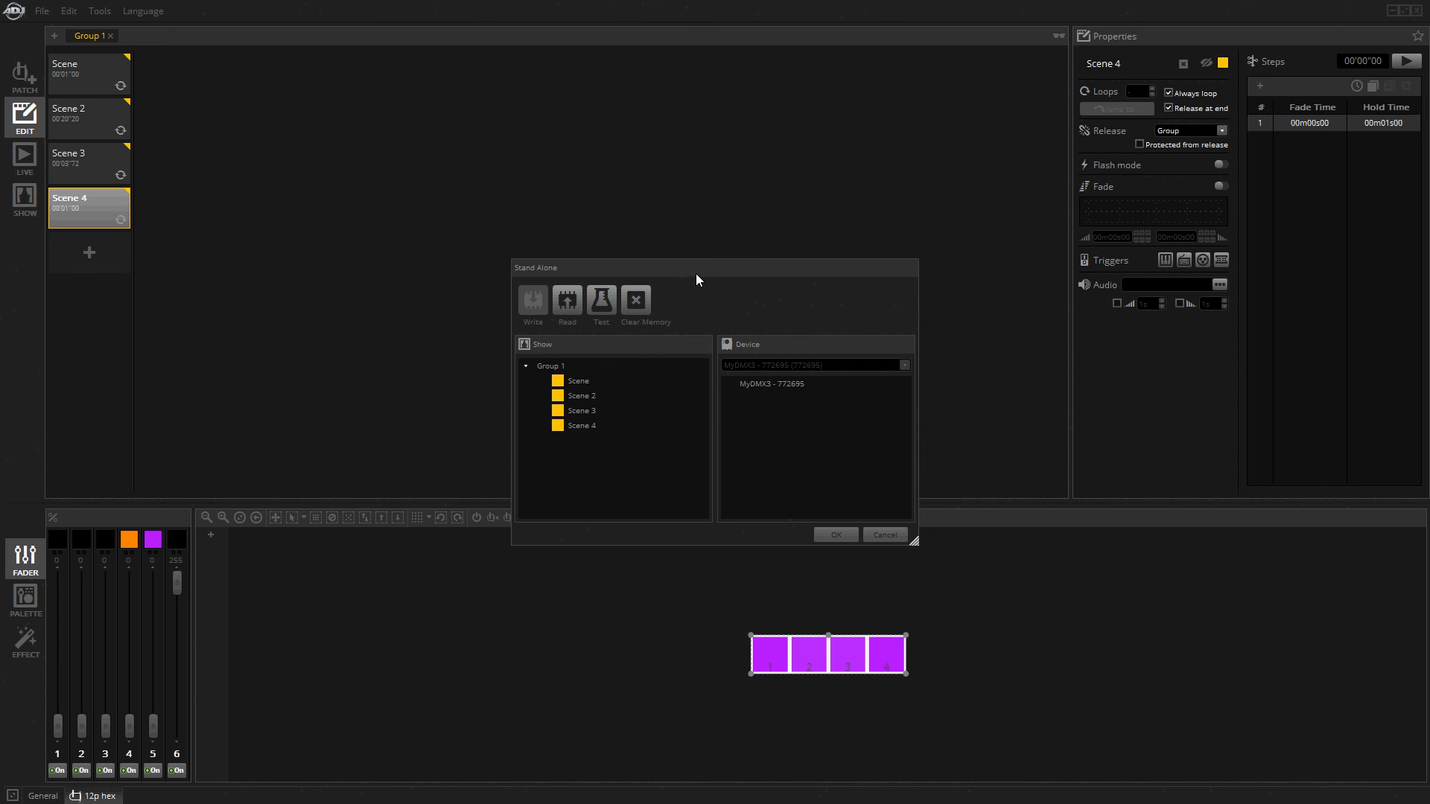
left_click_drag(697, 274, 703, 238)
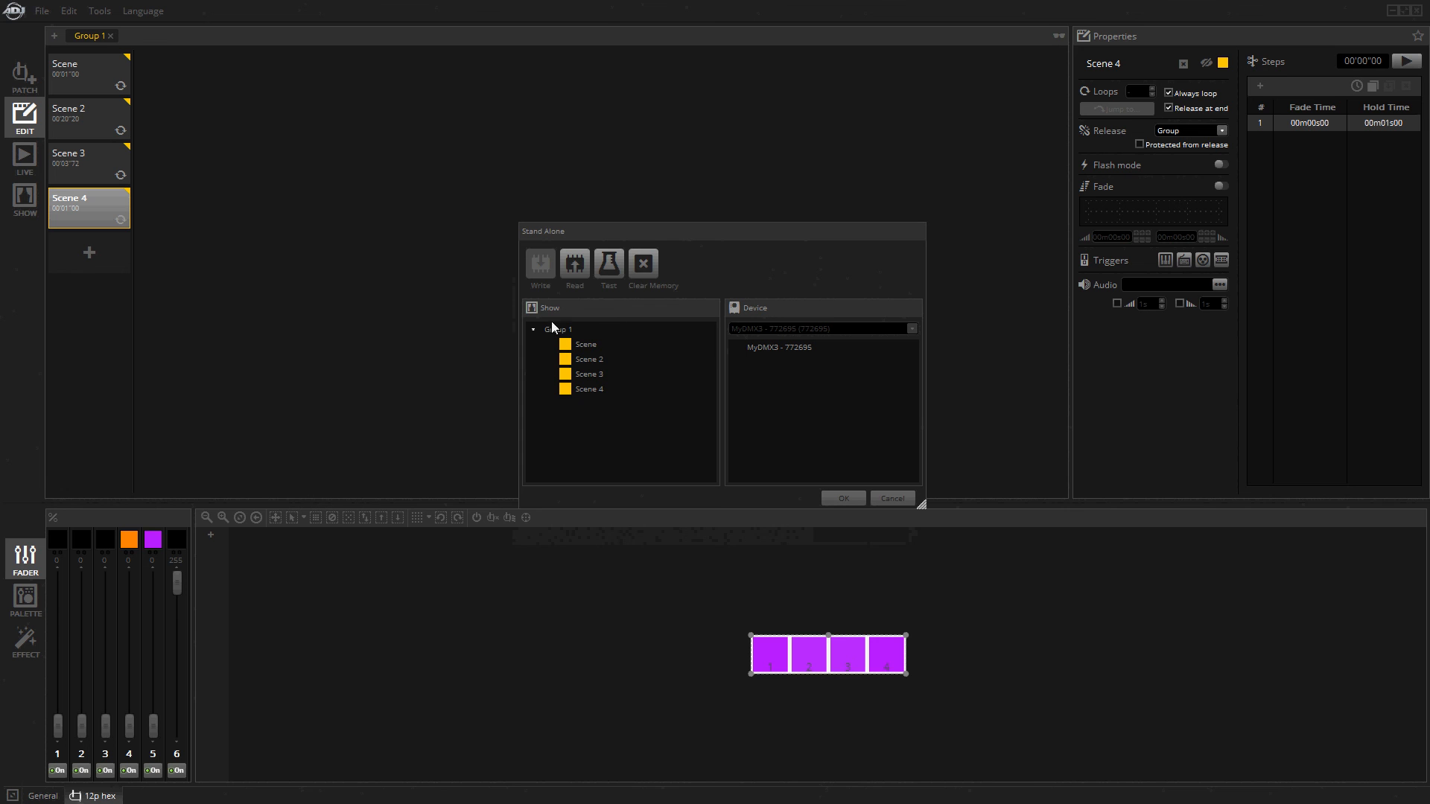
left_click(909, 497)
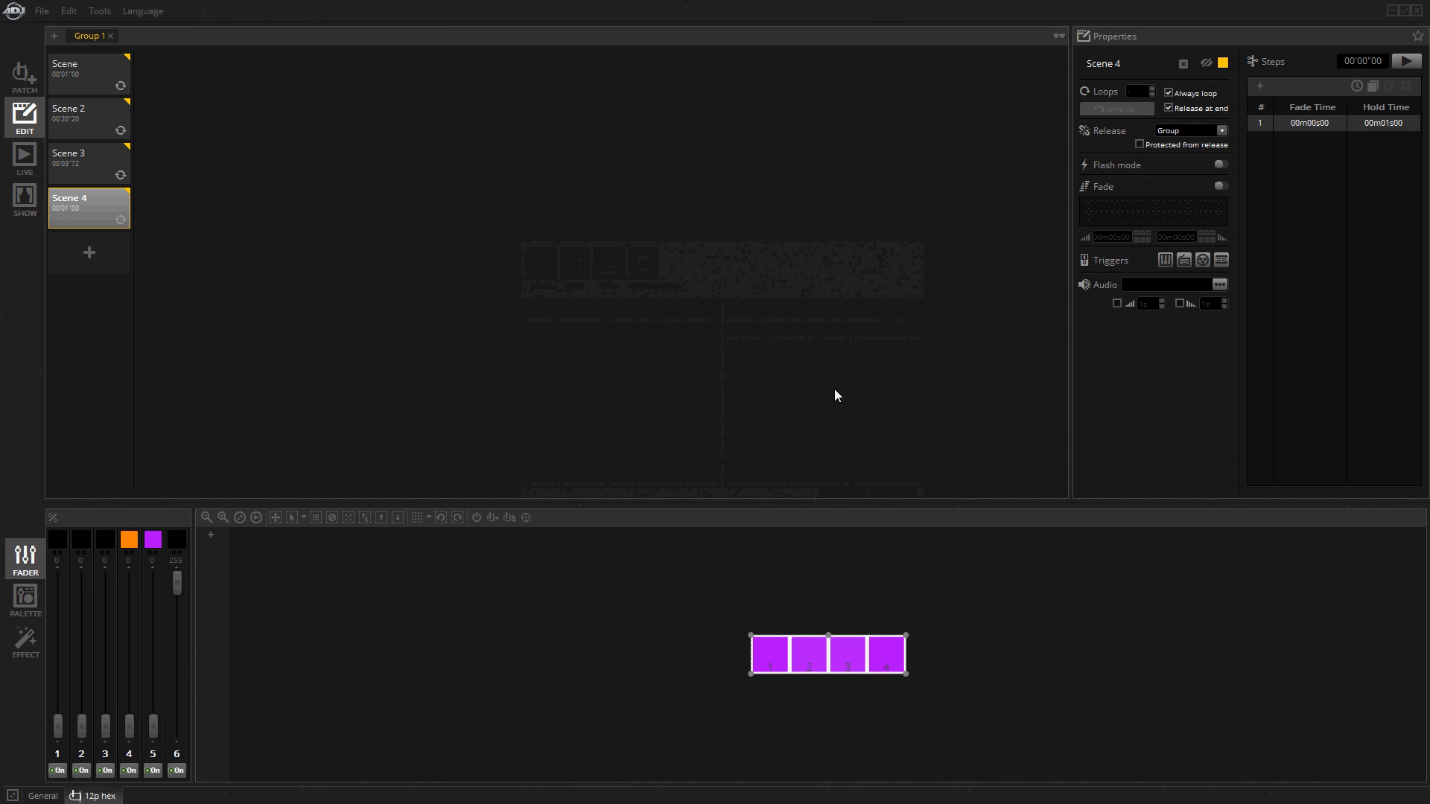